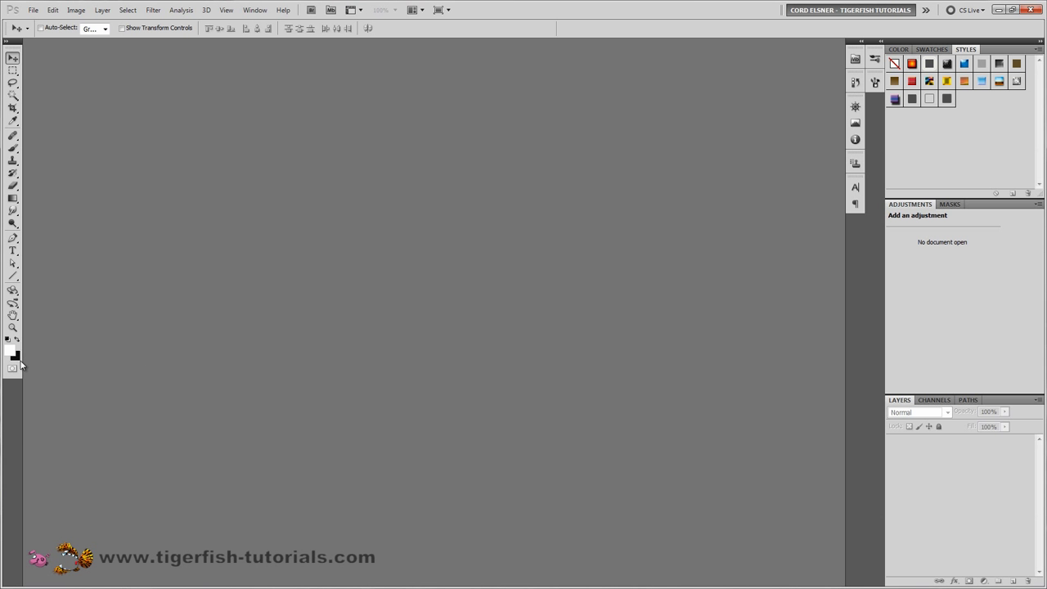
Step: Set the background colour to near-black #1a1a1a
left_click(15, 356)
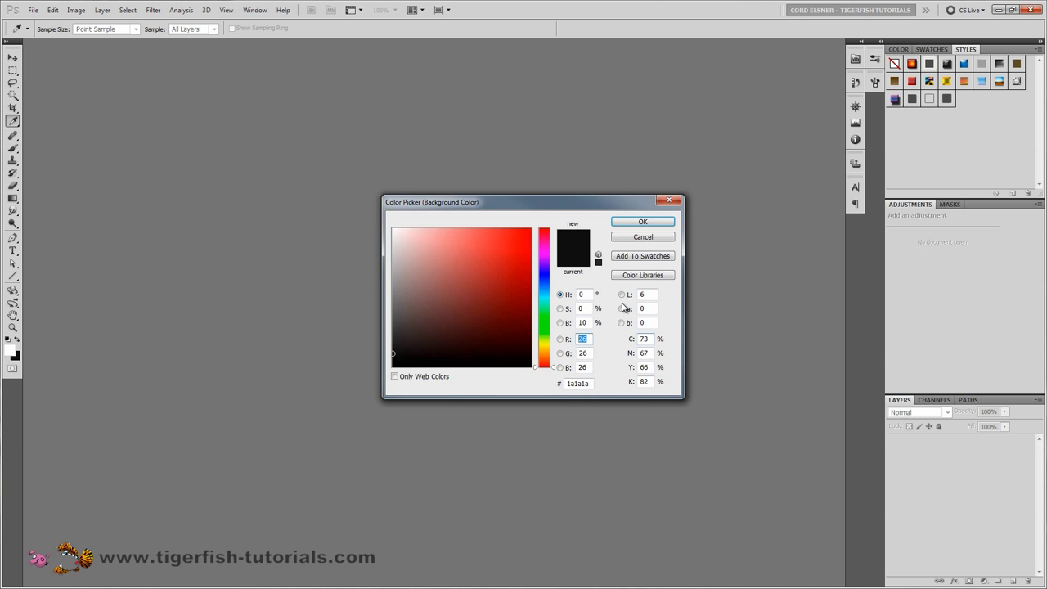
double_click(587, 295)
key("Tab")
key("Tab")
key("Right")
left_click(643, 222)
key("v")
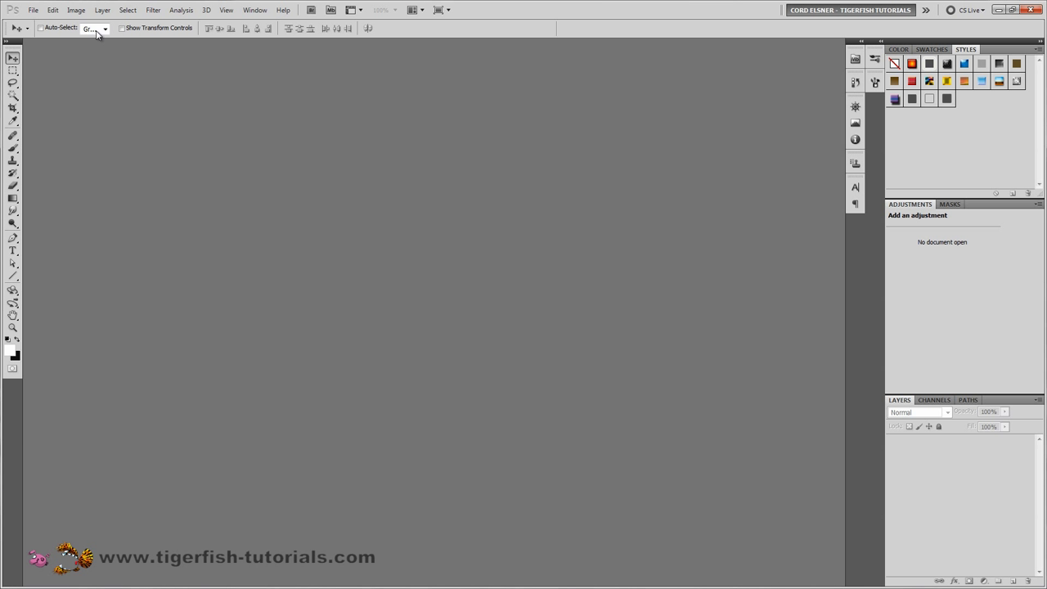
Step: Create a 1920×1080 document named Medieval-Text filled with the background colour
left_click(33, 10)
left_click(39, 22)
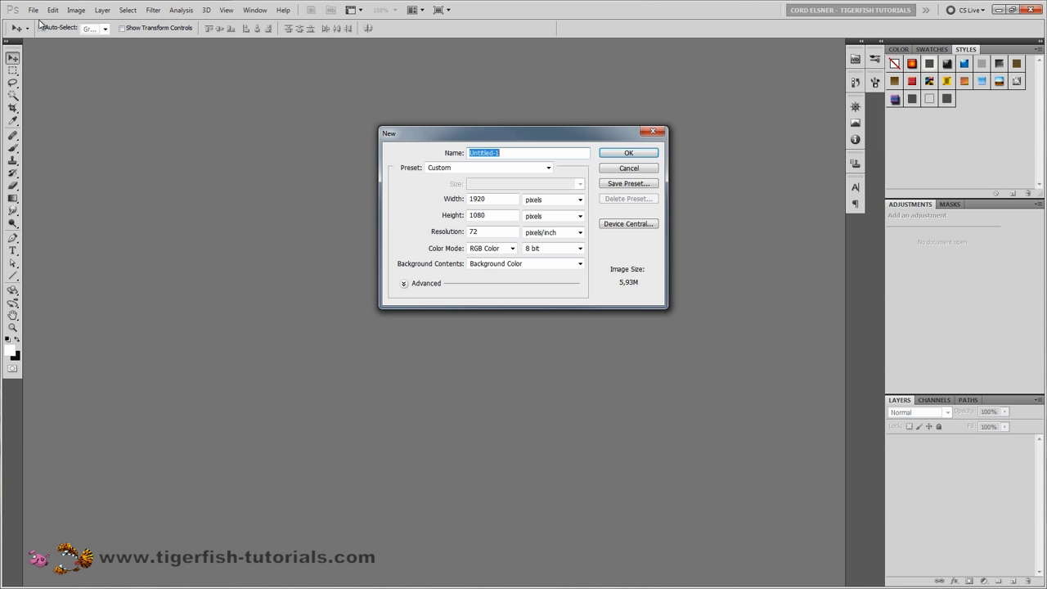
type("Me")
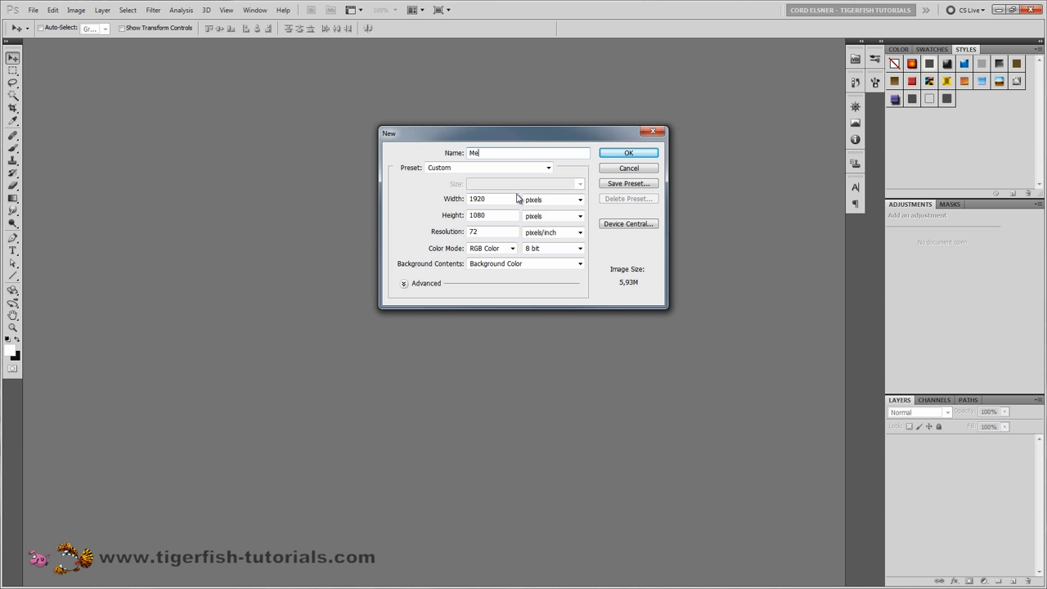
type("dieval-Text")
left_click(627, 154)
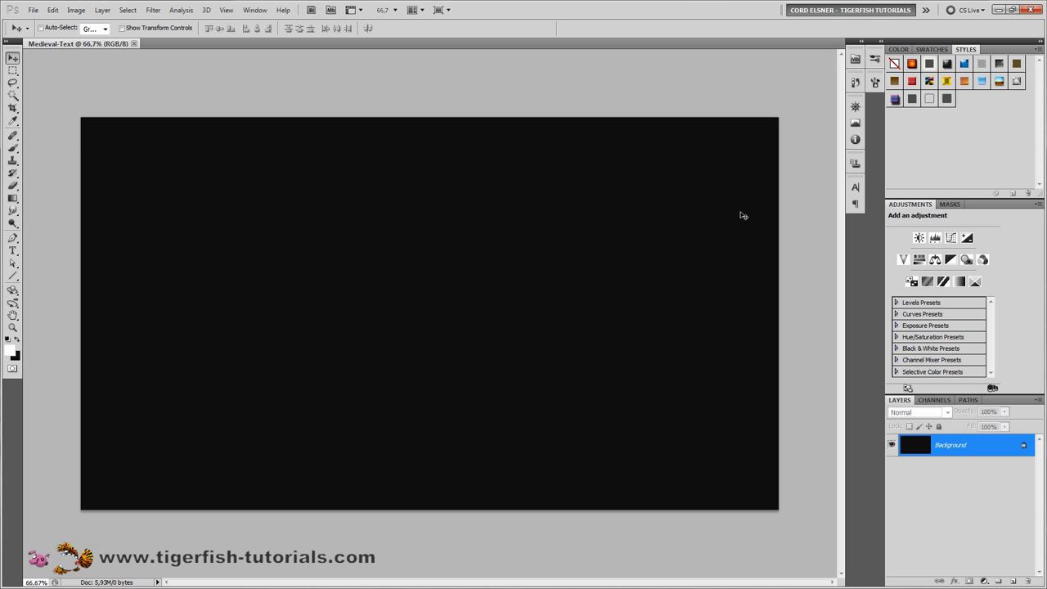
Step: Add an empty Layer 1 and load the 4-Grunge-Brushes.abr set into the brush presets
left_click(1011, 581)
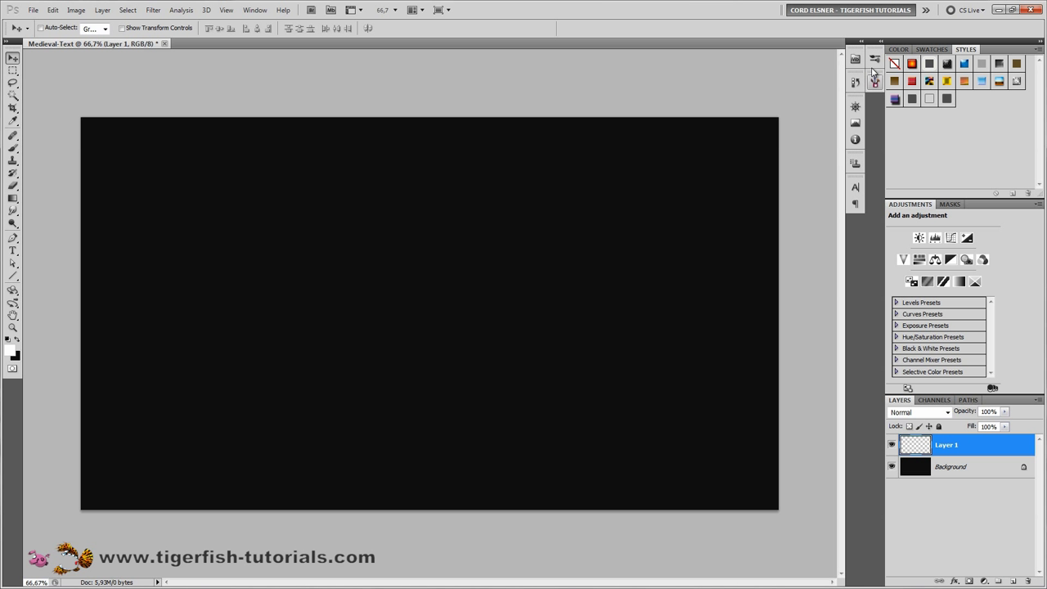
left_click(874, 61)
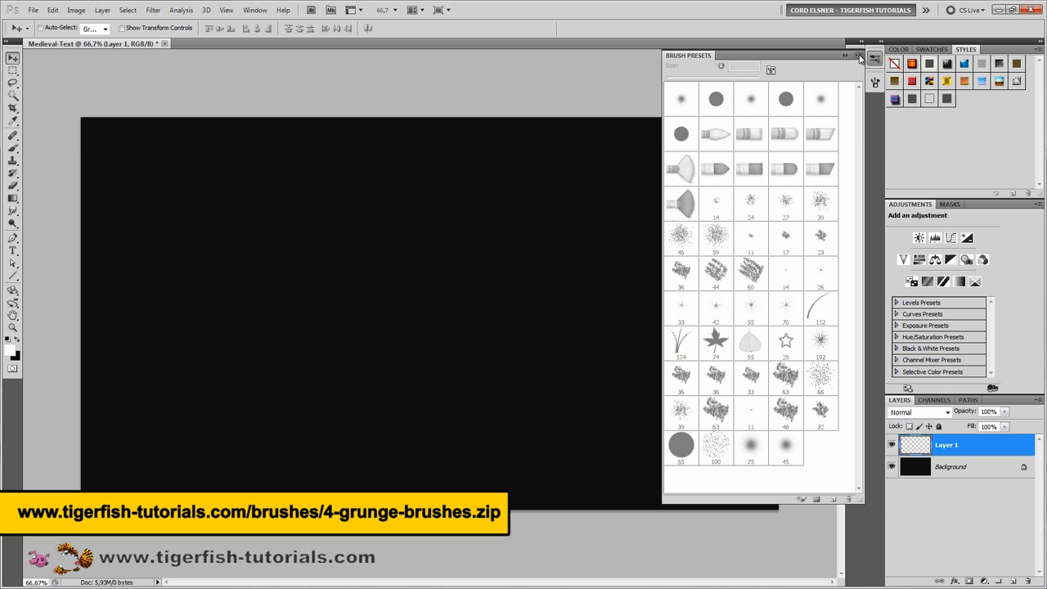
left_click(858, 56)
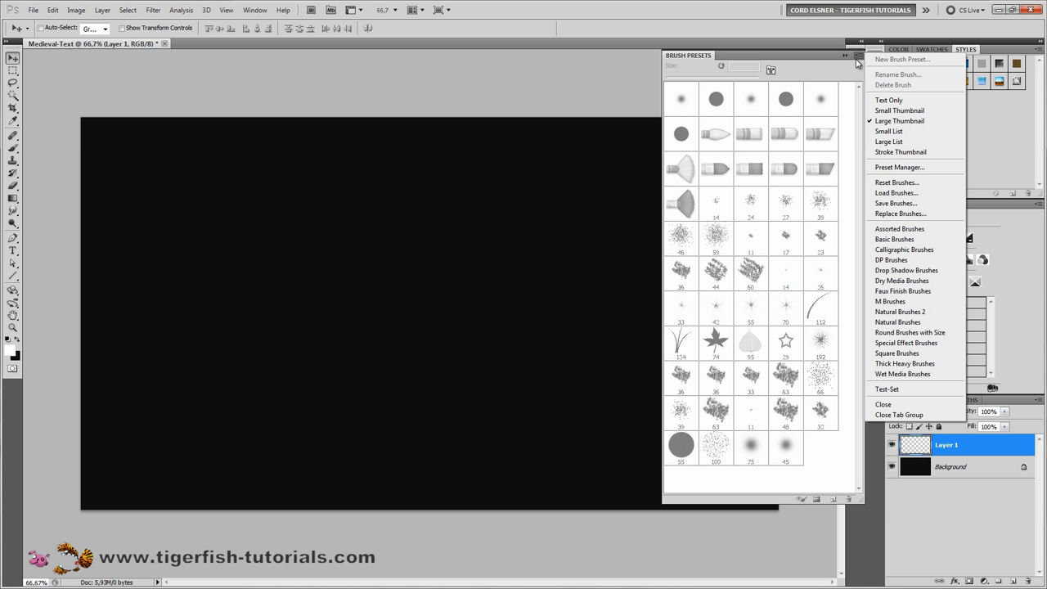
left_click(899, 193)
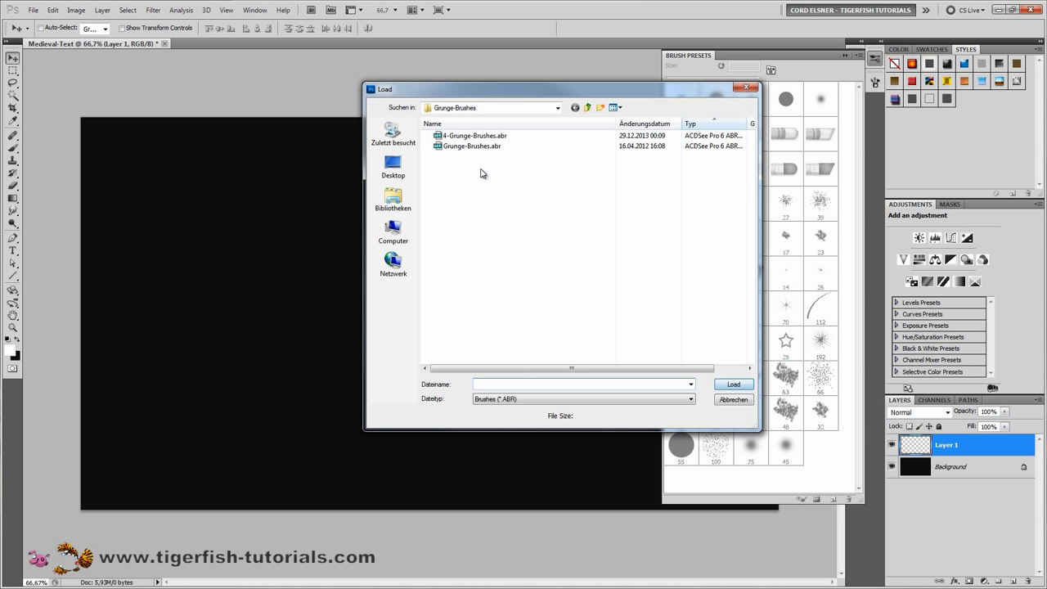
left_click(468, 136)
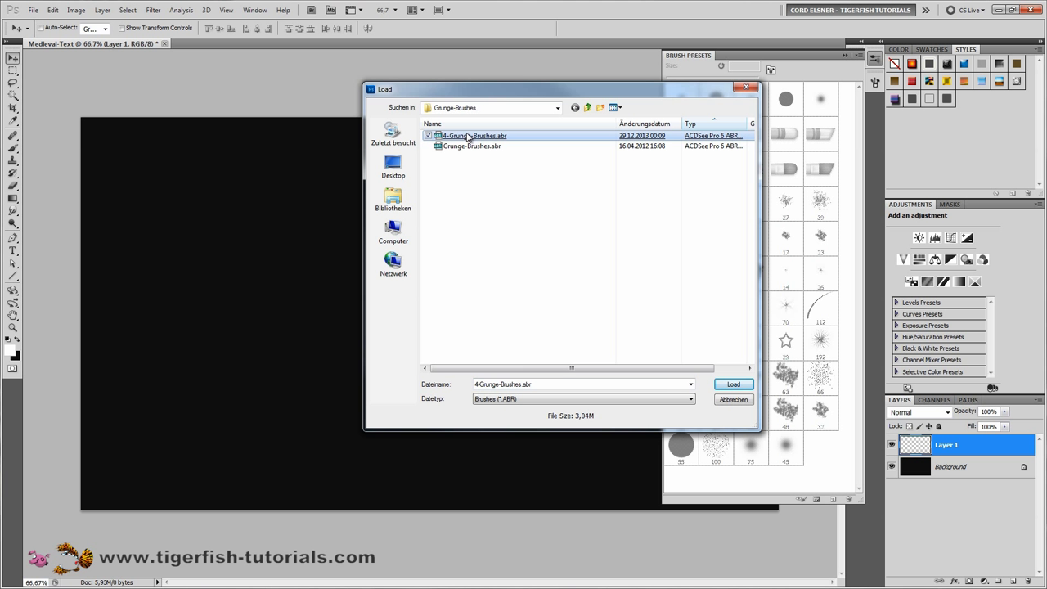
double_click(468, 135)
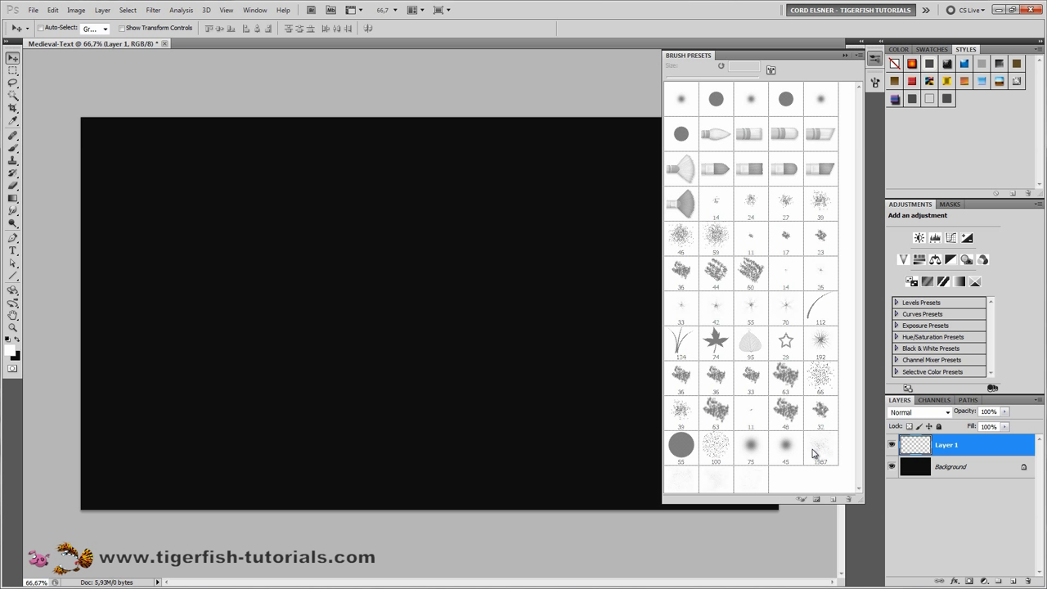
key("b")
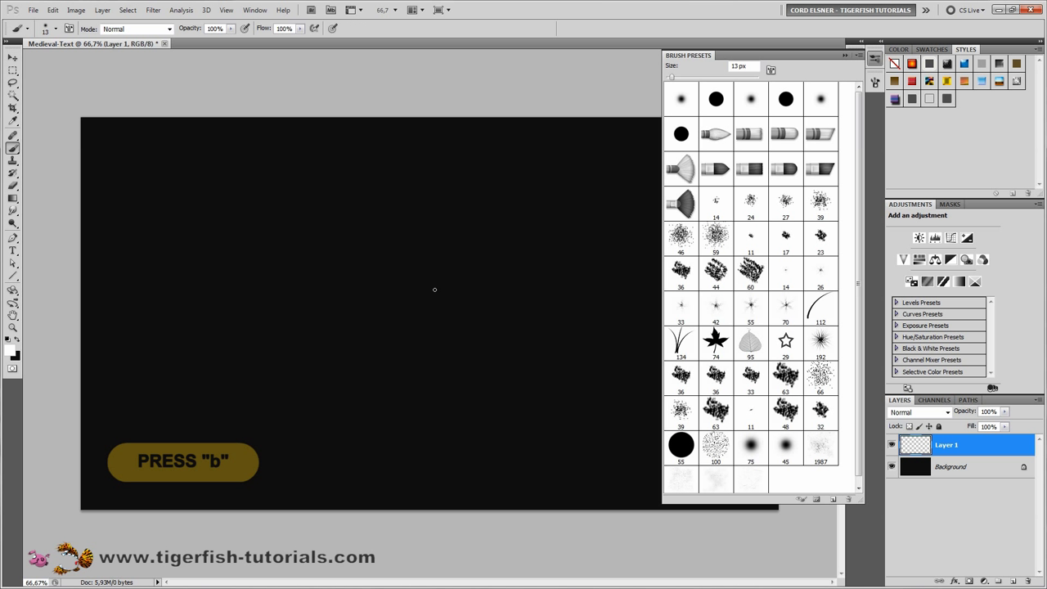
Step: Stamp white grunge texture across the canvas with the 1987 px and 1154 px grunge brushes
left_click(826, 456)
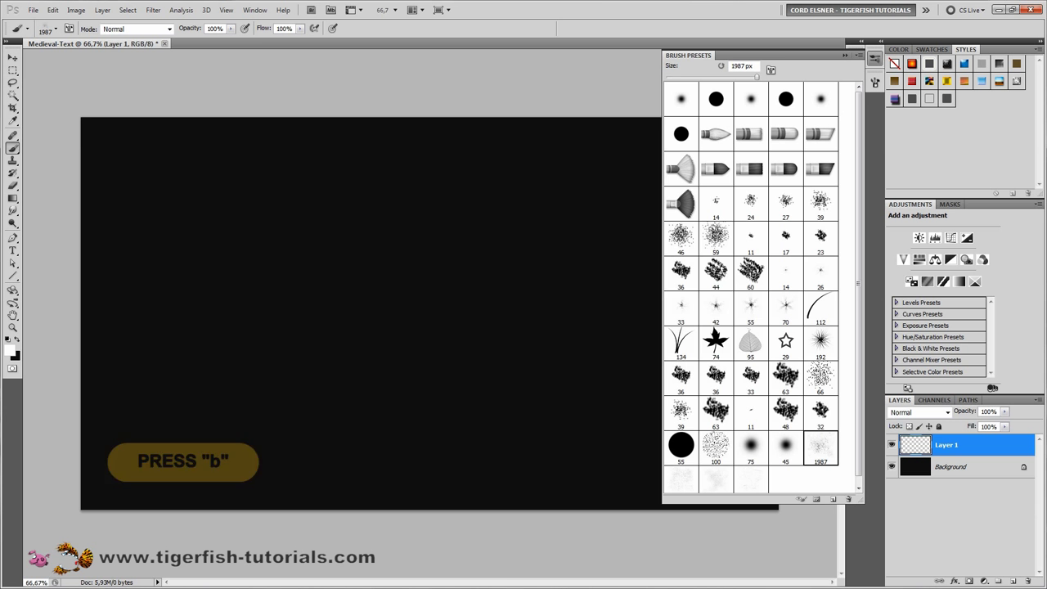
left_click(425, 319)
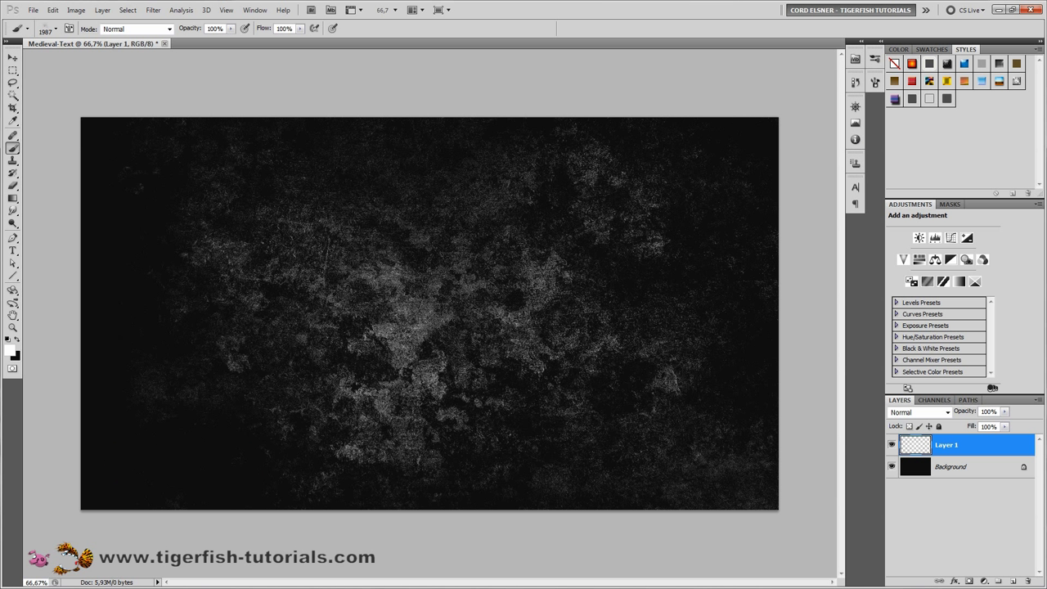
left_click(874, 59)
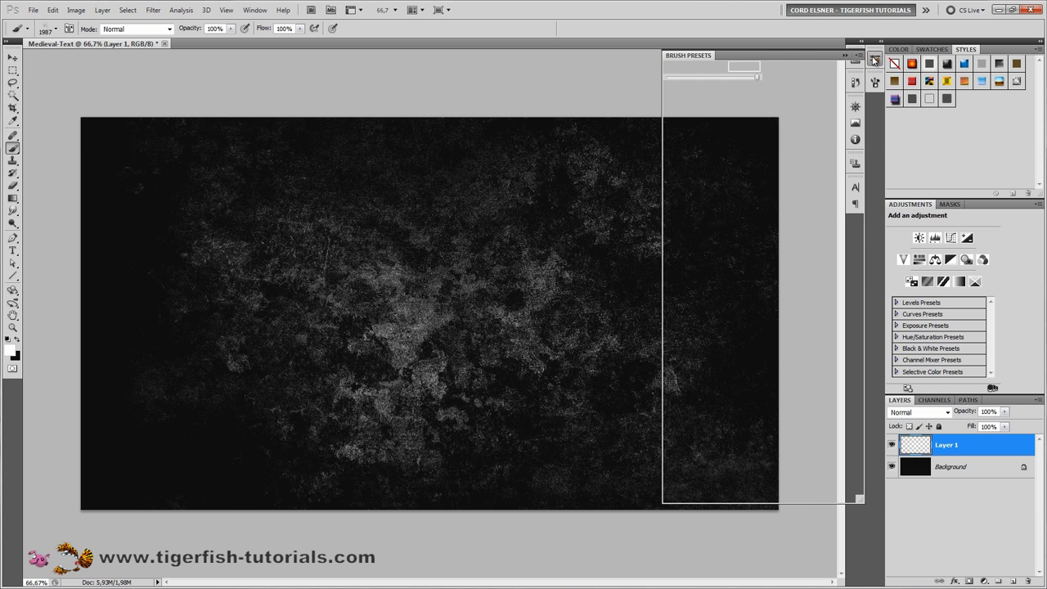
left_click(672, 486)
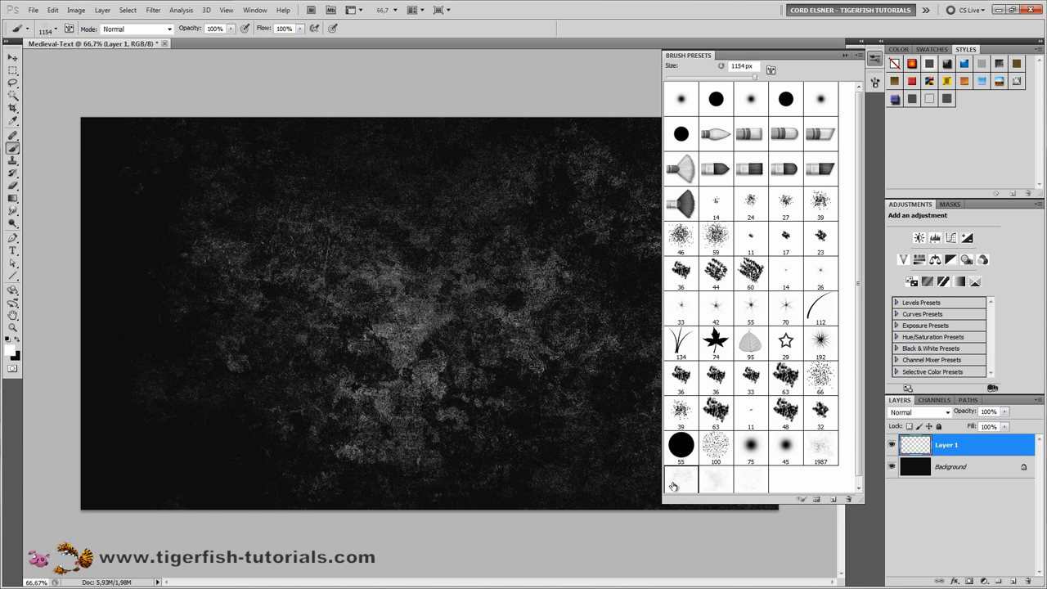
left_click(181, 489)
left_click(163, 426)
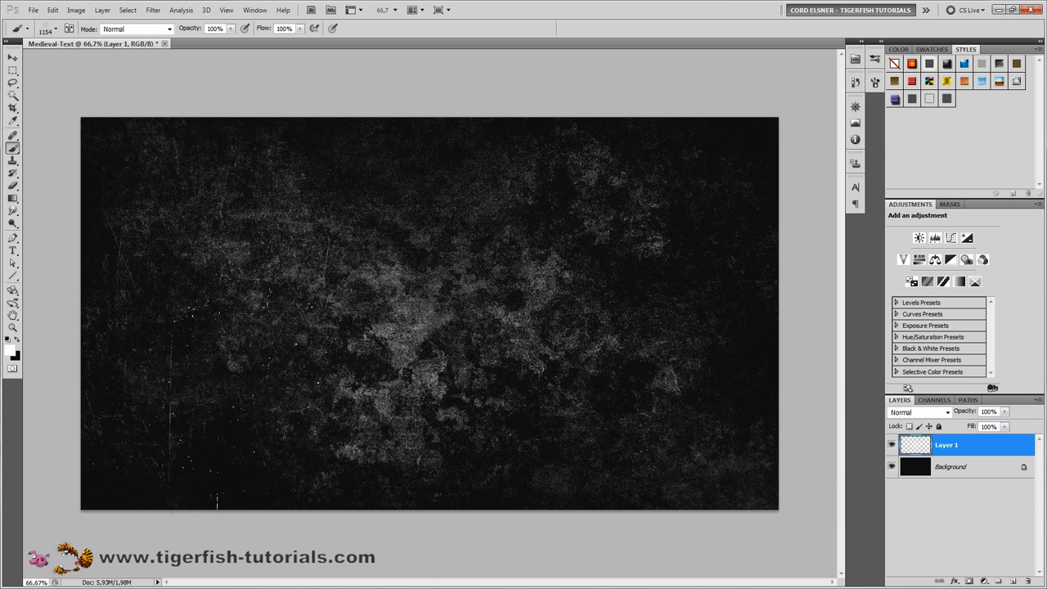
left_click(194, 507)
left_click(660, 342)
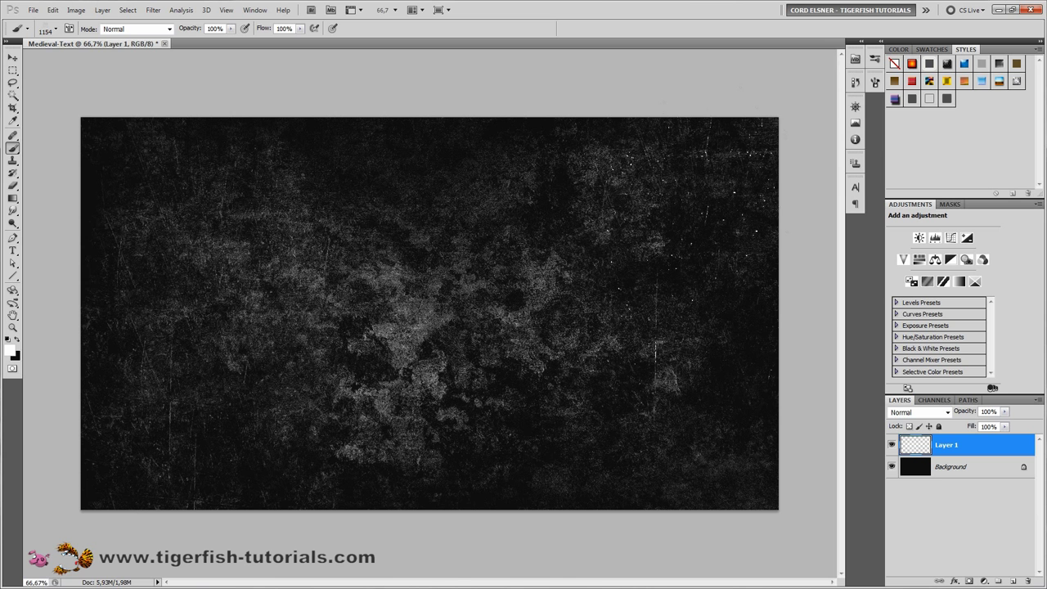
Step: Stamp more texture and scratches with the 1513 px and 1780 px grunge brushes
left_click(875, 60)
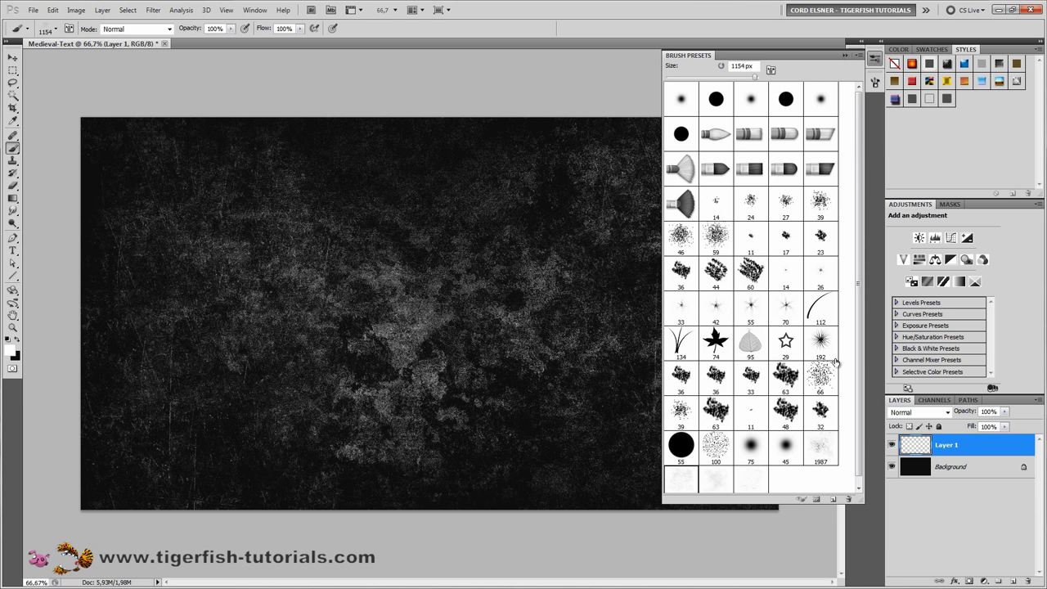
left_click(716, 481)
left_click(413, 223)
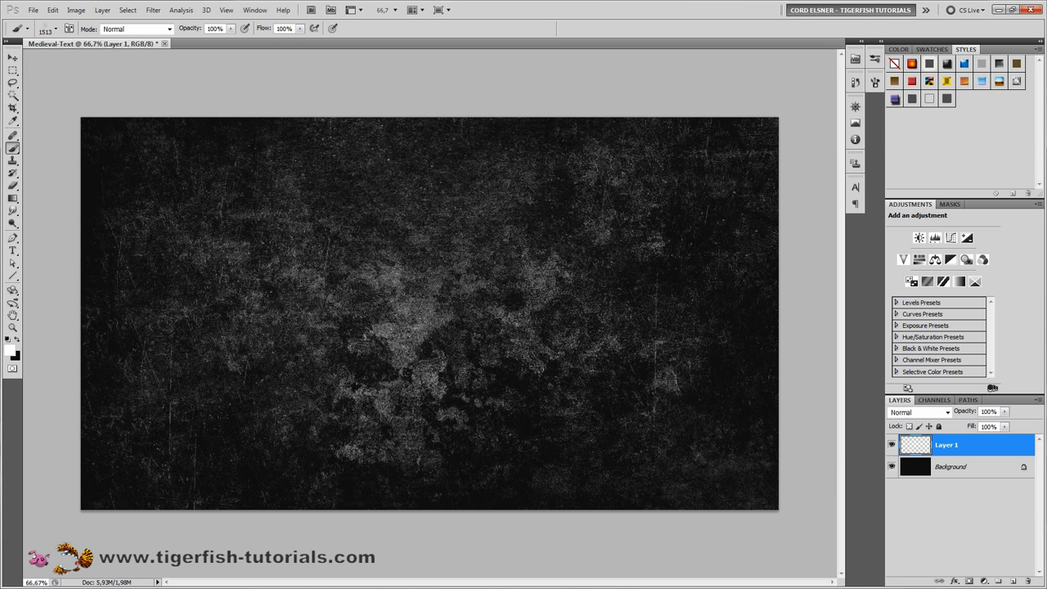
left_click(875, 59)
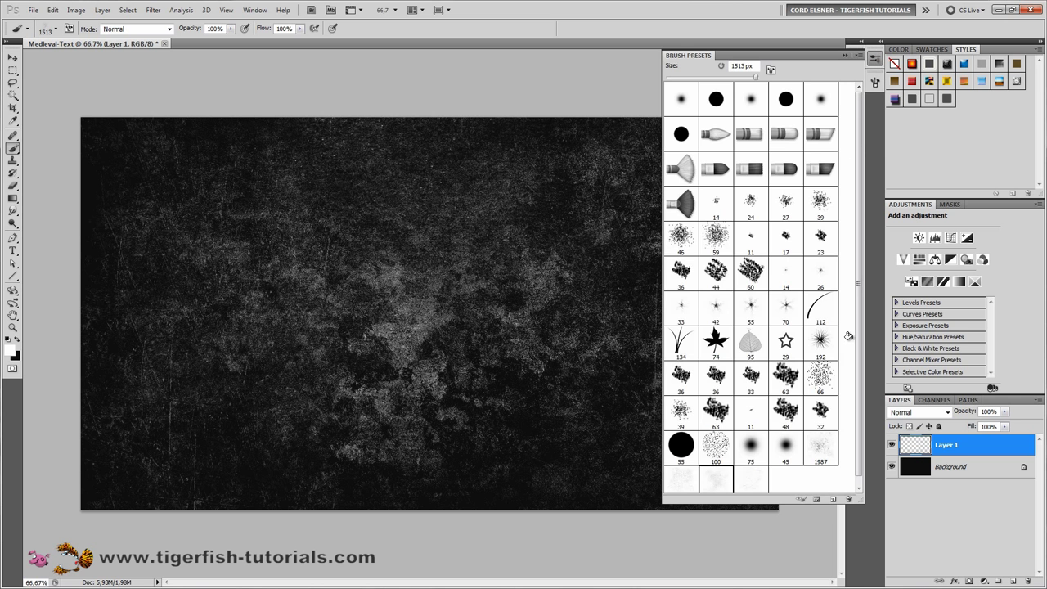
left_click(748, 480)
left_click(491, 310)
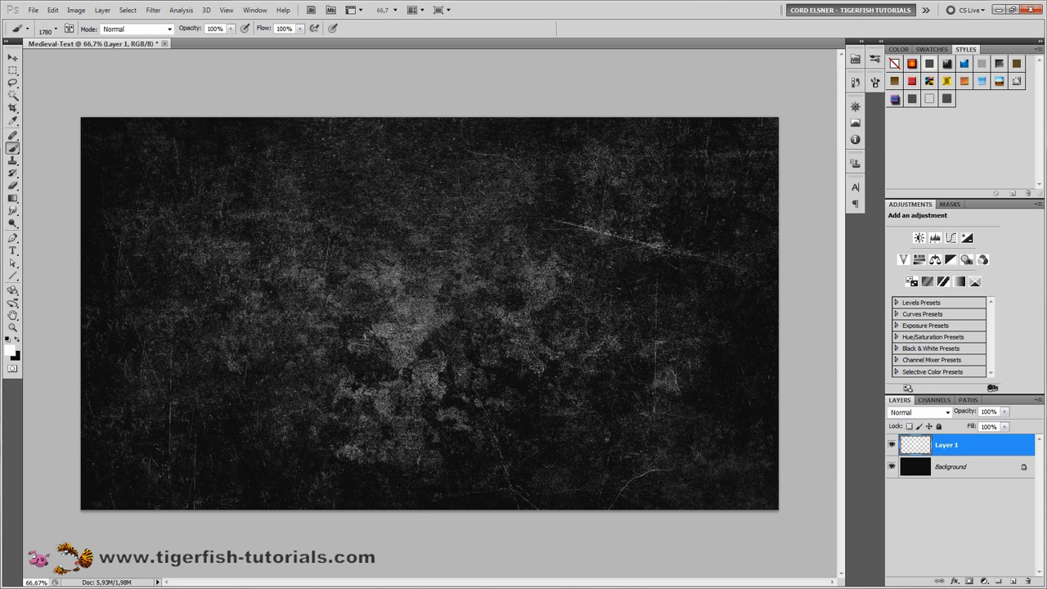
left_click(491, 311)
left_click(163, 409)
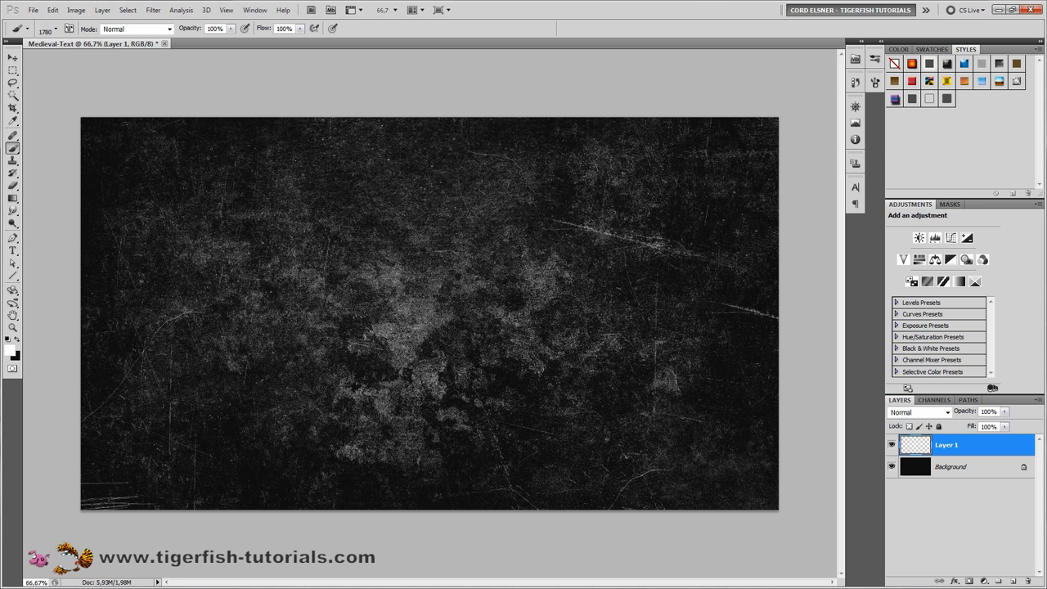
Step: Add an inverted mask to Layer 1 and choose a 1500 px soft round brush
left_click(968, 580)
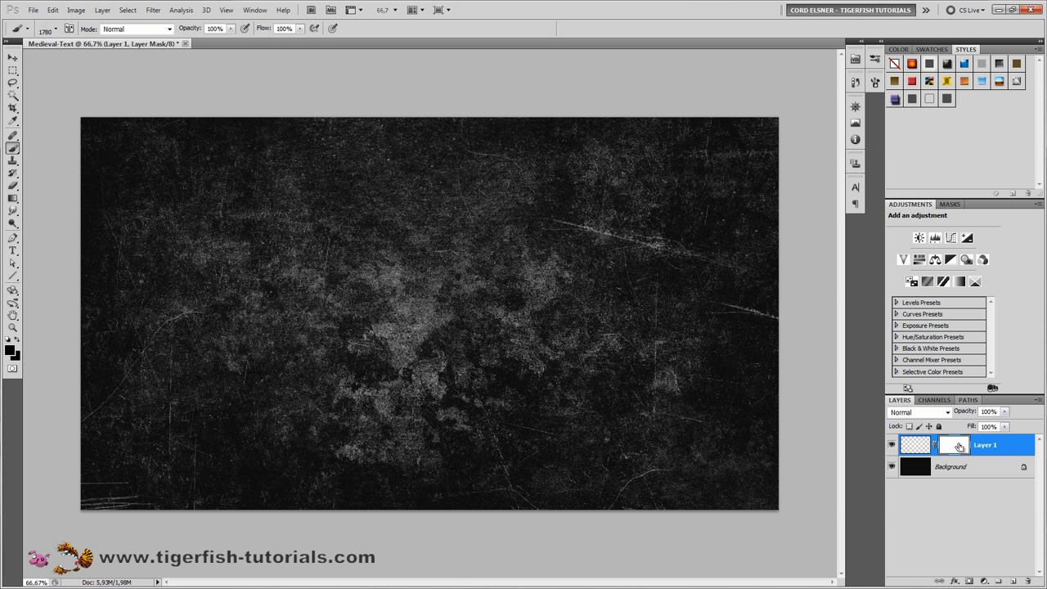
key("ctrl+i")
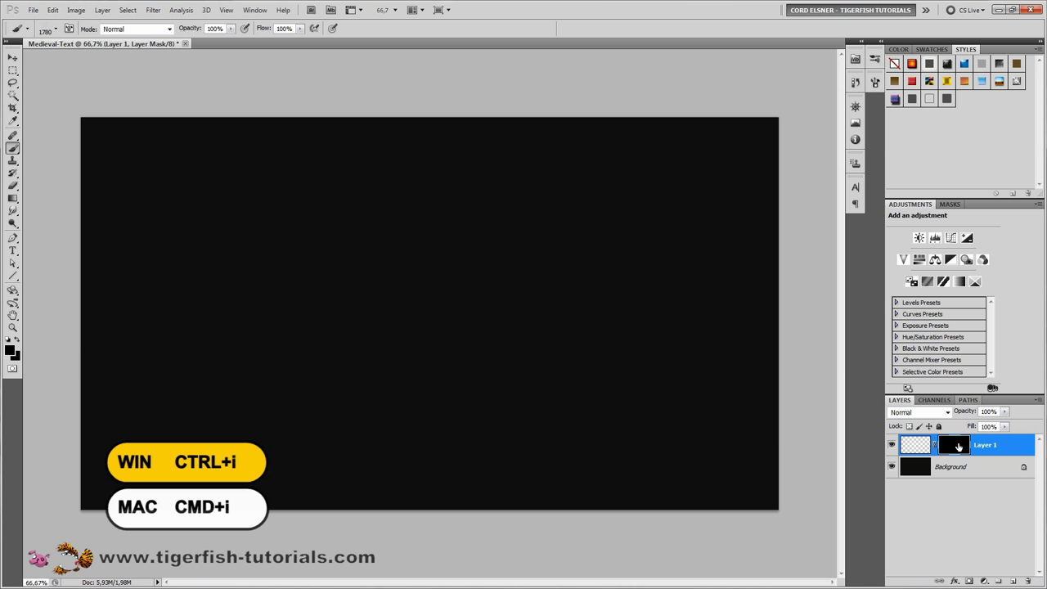
right_click(482, 266)
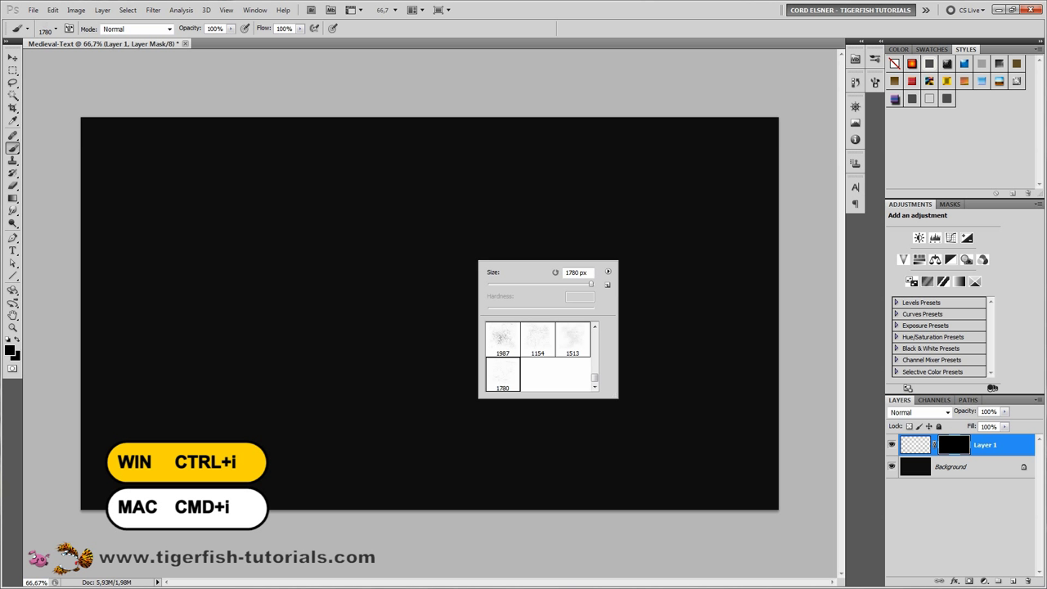
left_click_drag(596, 336, 594, 326)
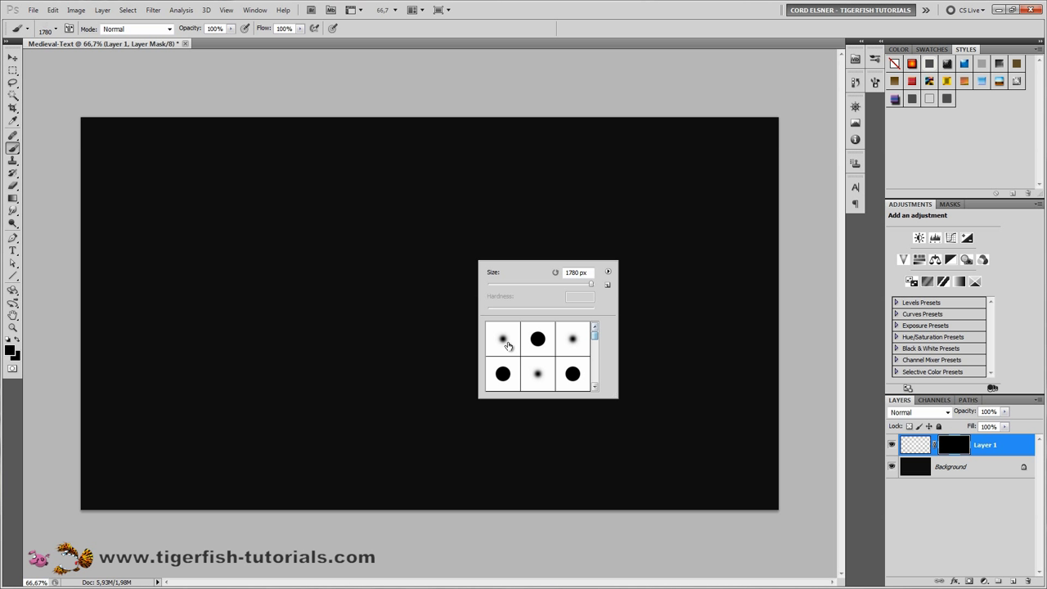
left_click(505, 342)
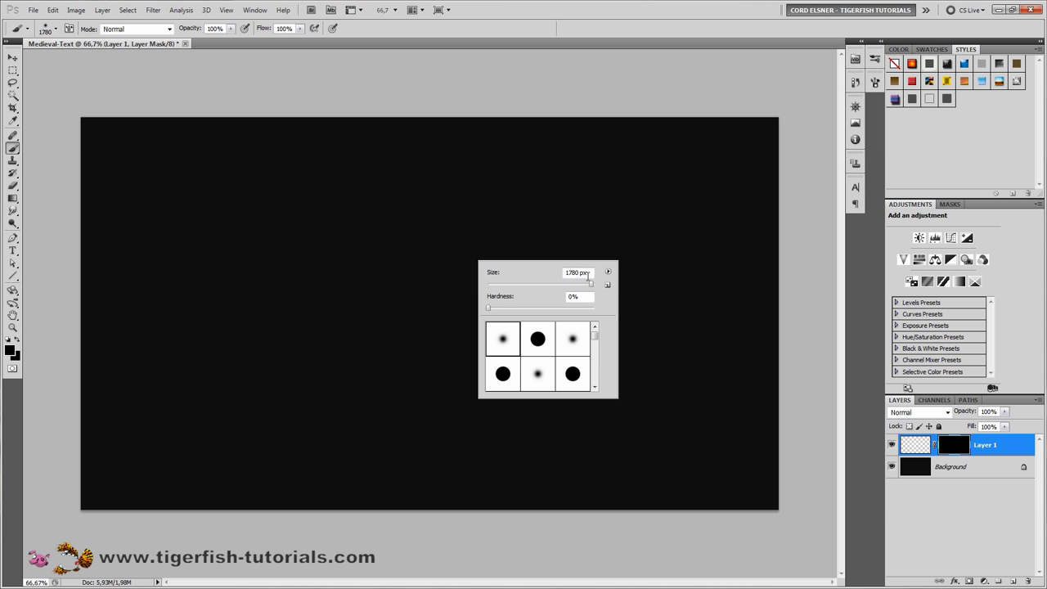
left_click(536, 275)
type("1500")
key("Return")
key("Return")
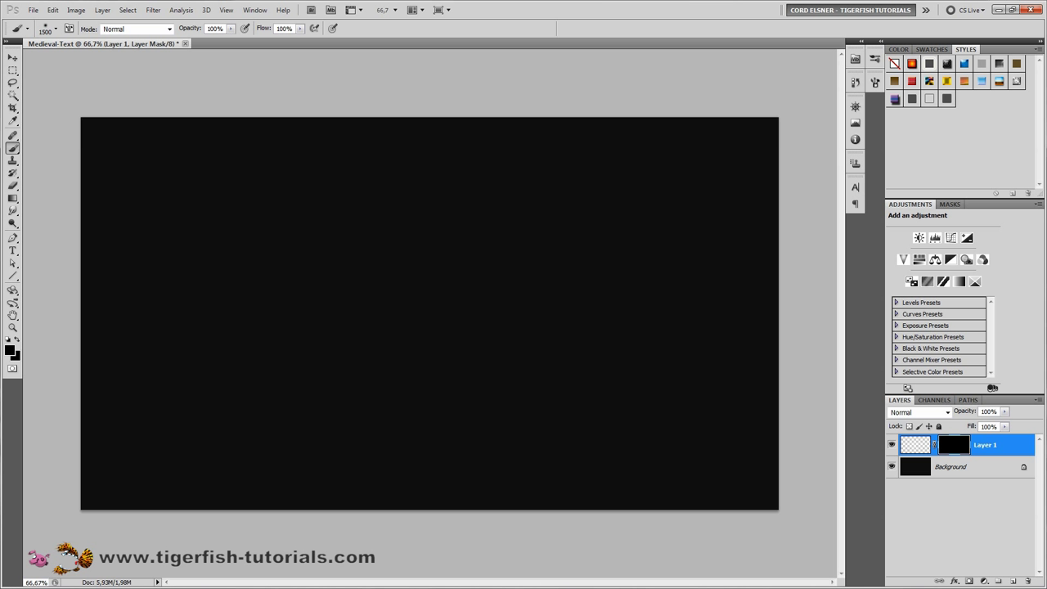
Step: Paint white into the mask's centre, left and right to reveal the grunge texture
key("d")
left_click(445, 309)
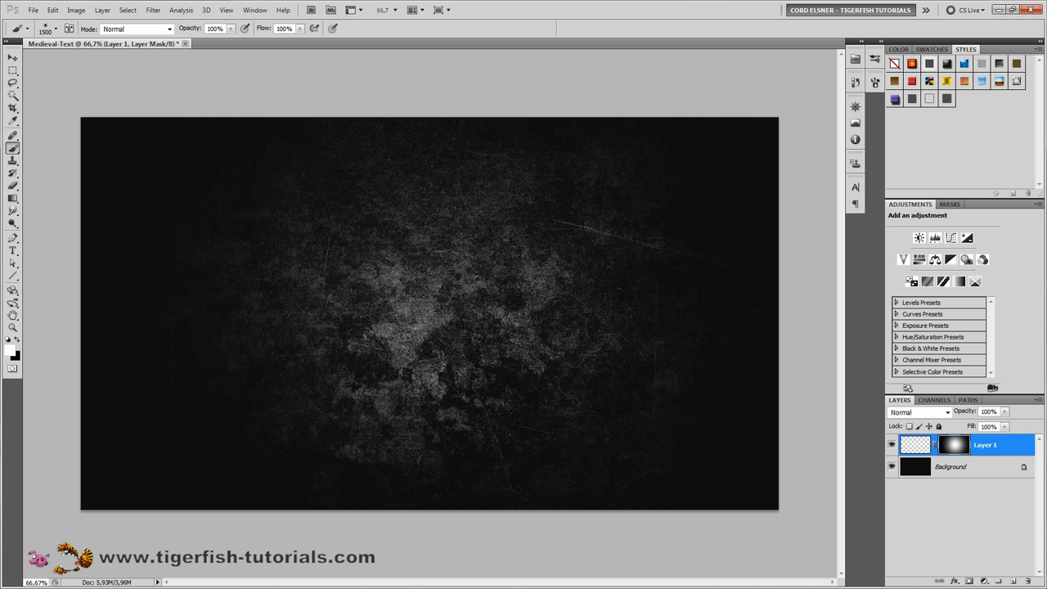
left_click(258, 300)
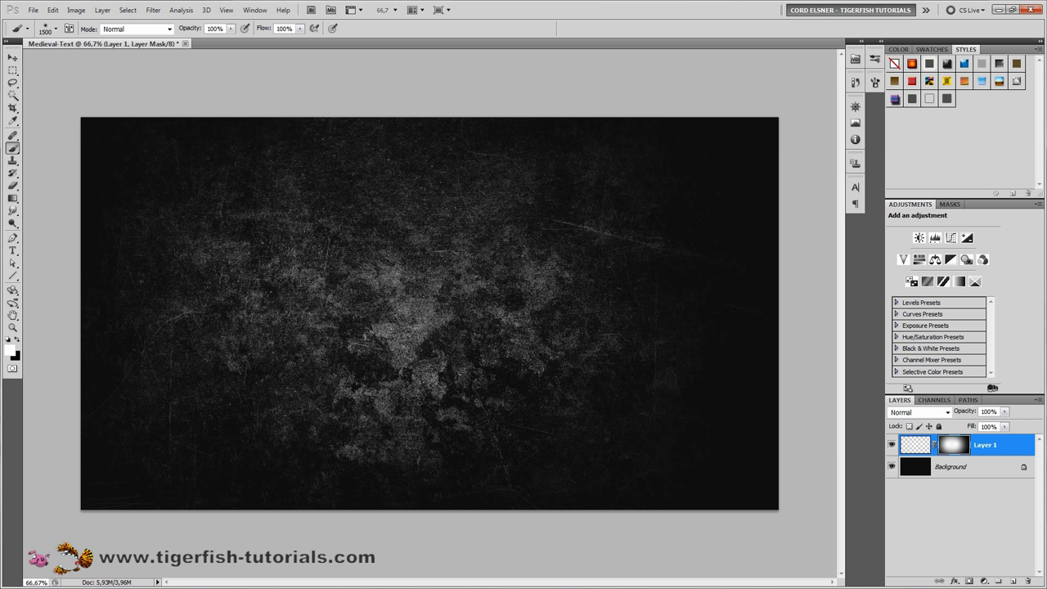
left_click(634, 294)
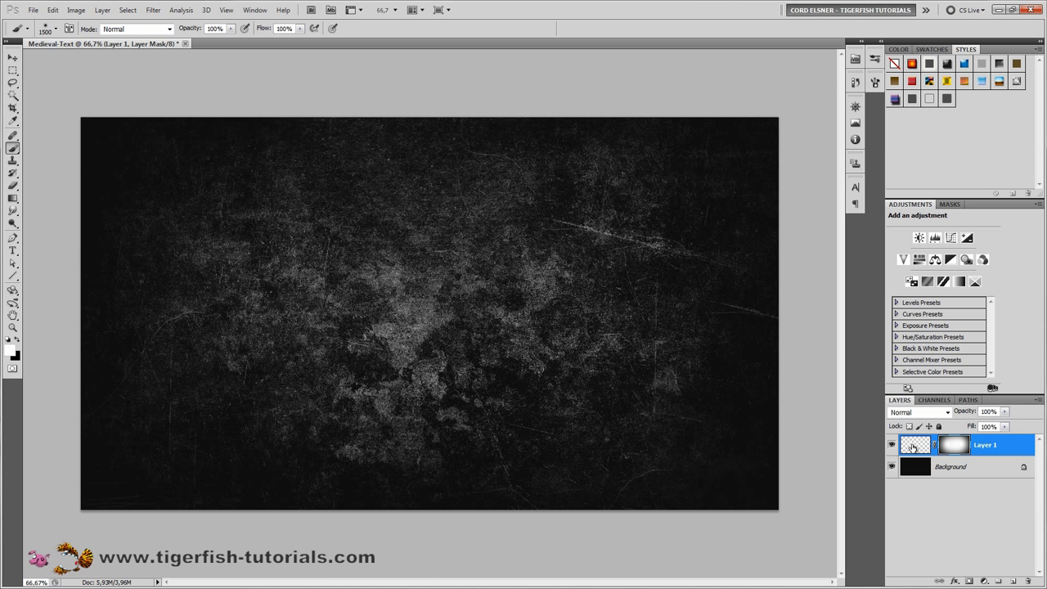
key("v")
left_click(913, 445)
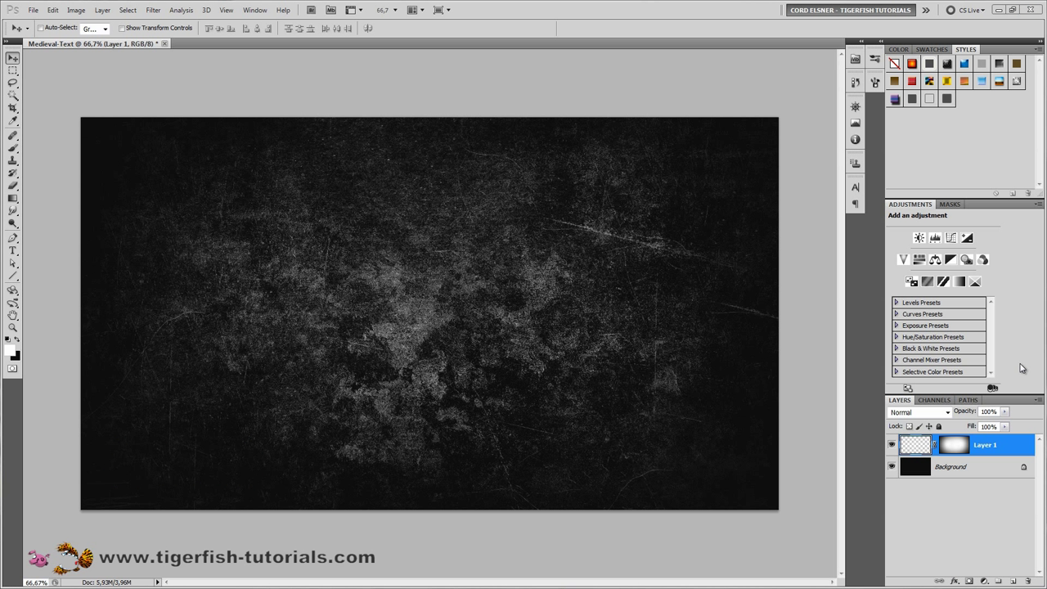
Step: Add a drop shadow to Layer 1 and set its fill opacity to 0%
left_click(954, 581)
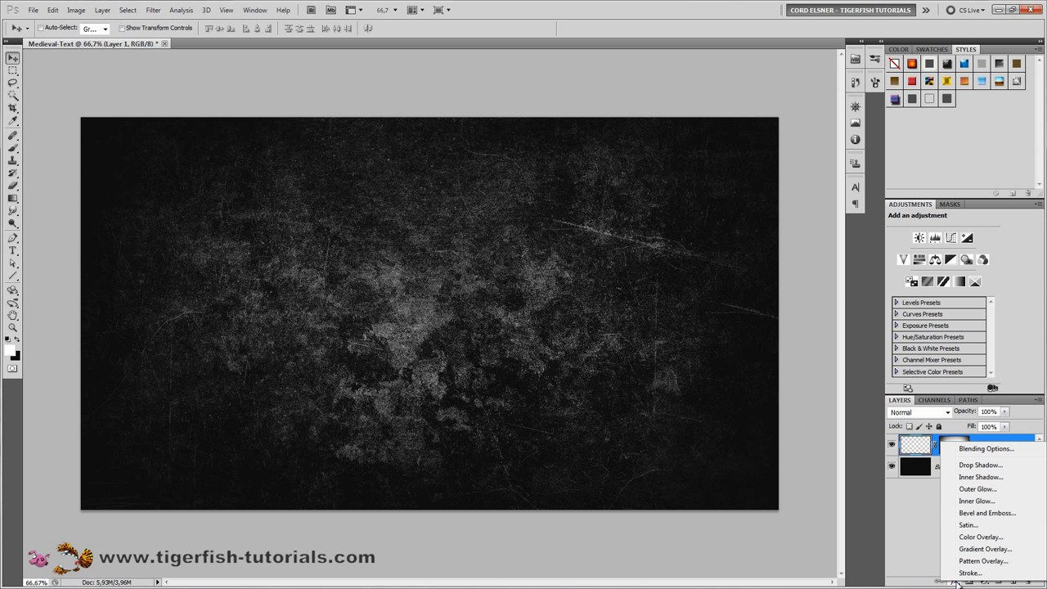
left_click(969, 466)
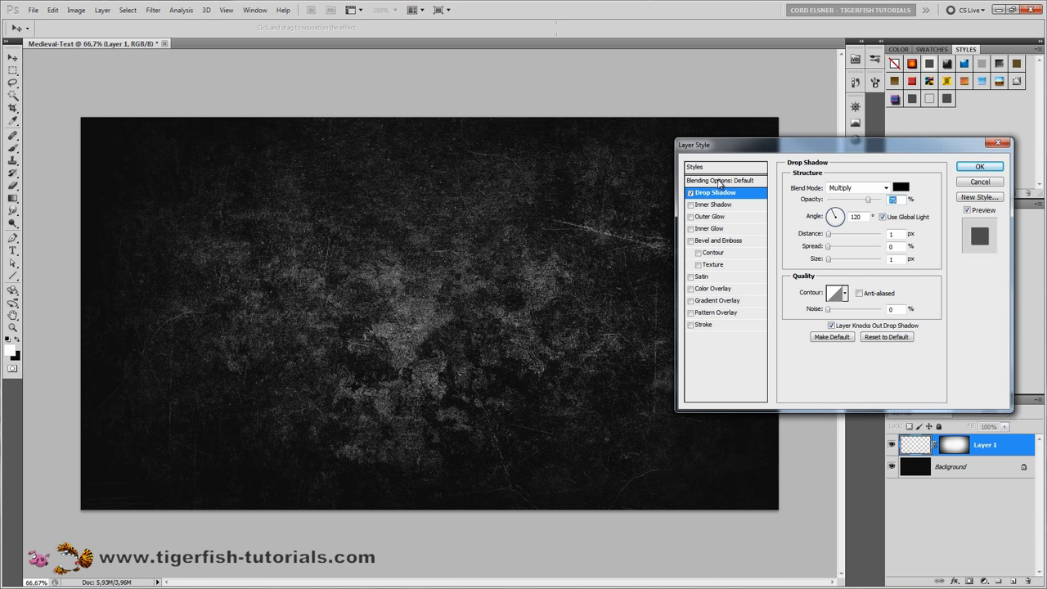
left_click(720, 182)
left_click_drag(891, 231, 800, 227)
Step: Make the drop shadow Normal blend, white, at 60% opacity
left_click(713, 193)
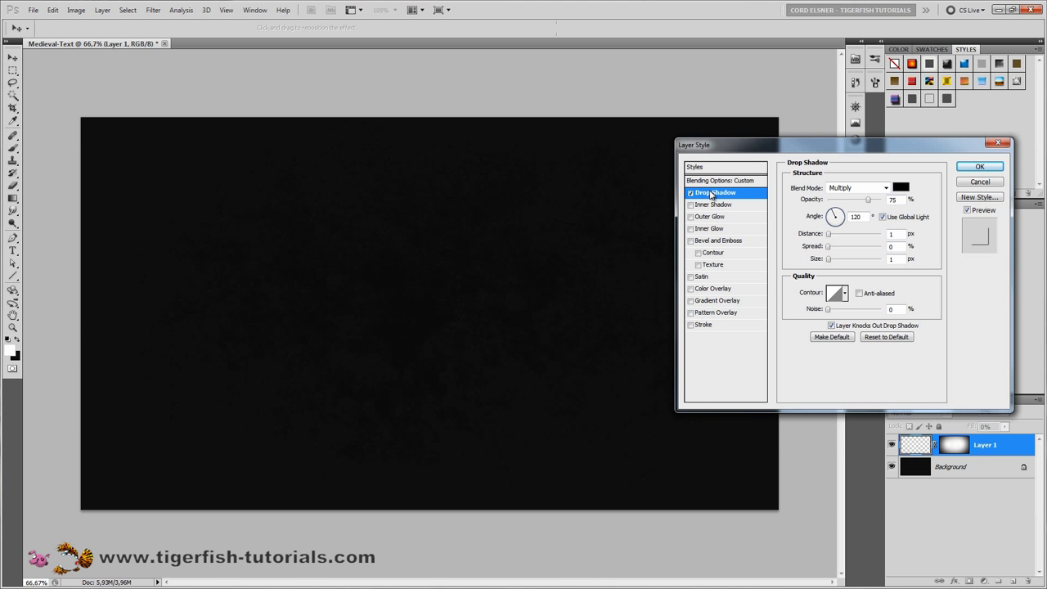
left_click(884, 188)
left_click(873, 200)
left_click(900, 188)
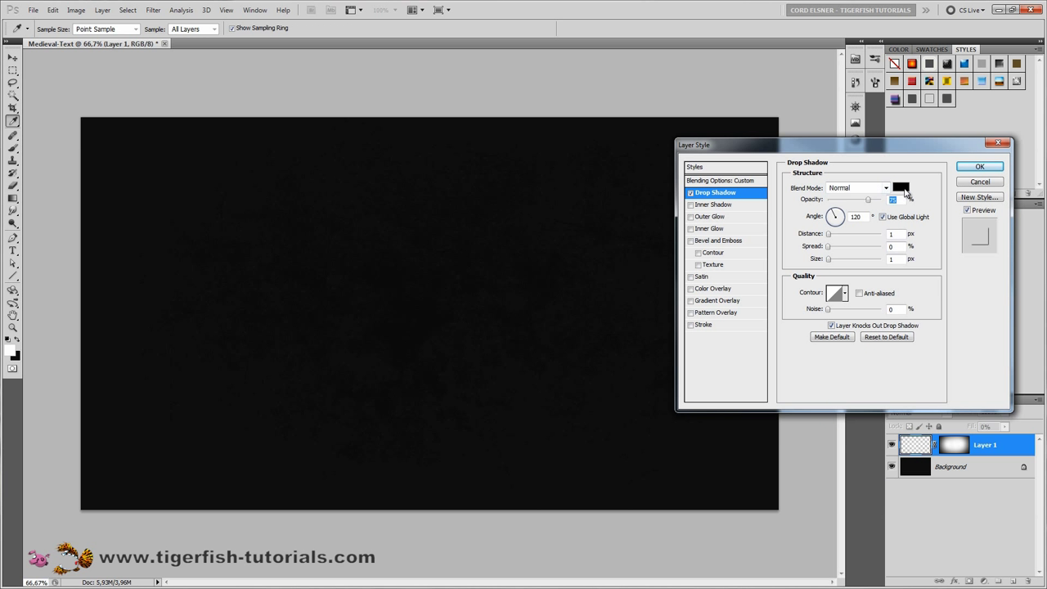
left_click_drag(467, 247, 355, 219)
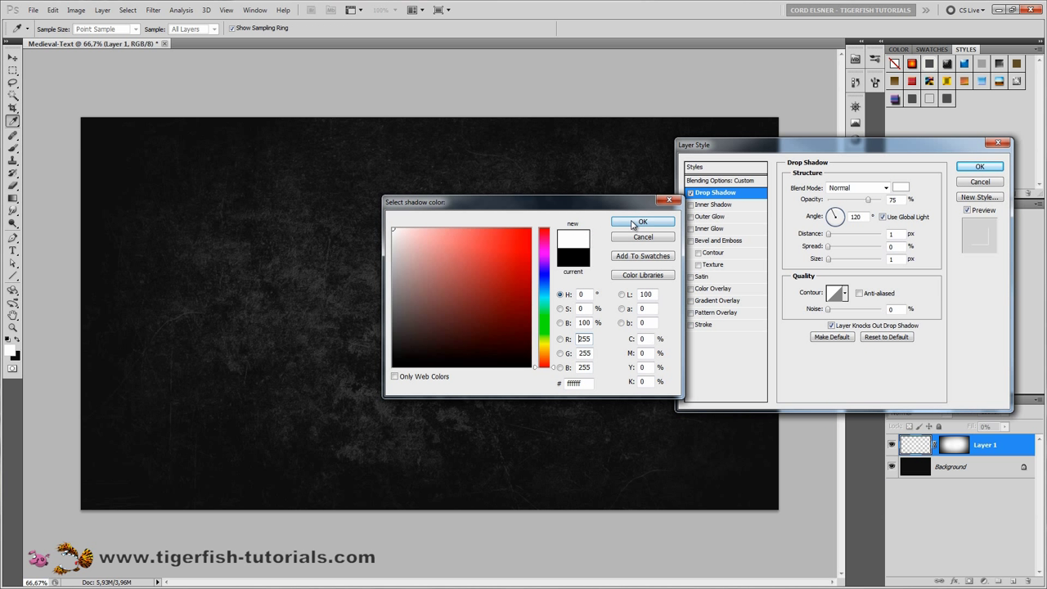
left_click(636, 224)
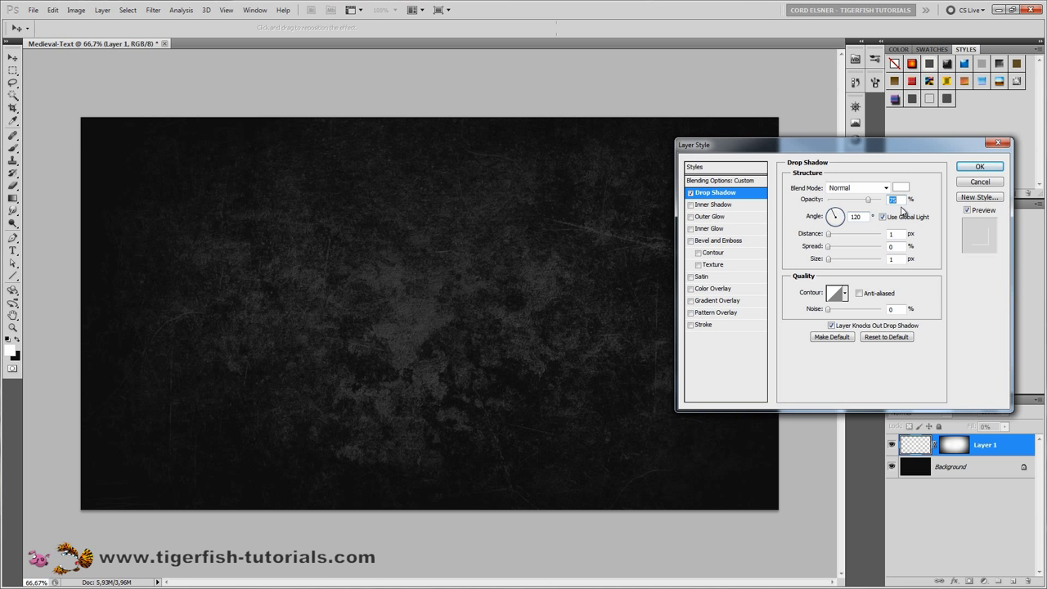
left_click_drag(865, 204, 857, 204)
Step: Add an inner shadow to Layer 1 with Use Global Light turned off
double_click(900, 261)
left_click(718, 206)
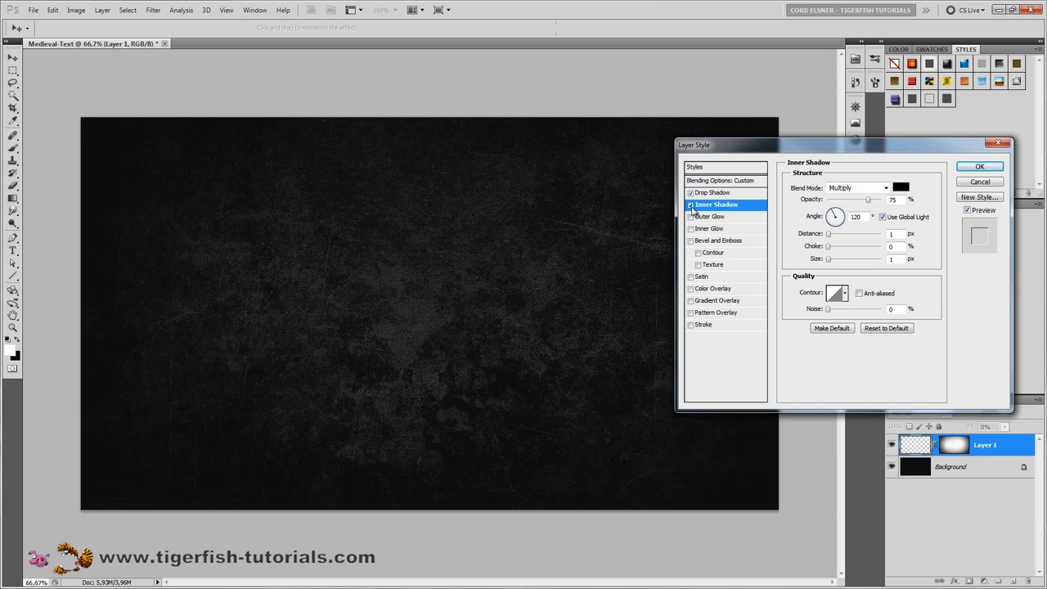
left_click(882, 217)
Step: Apply the layer effects and ready the Type tool with Rothenburg Decorative at 430 pt
left_click(978, 167)
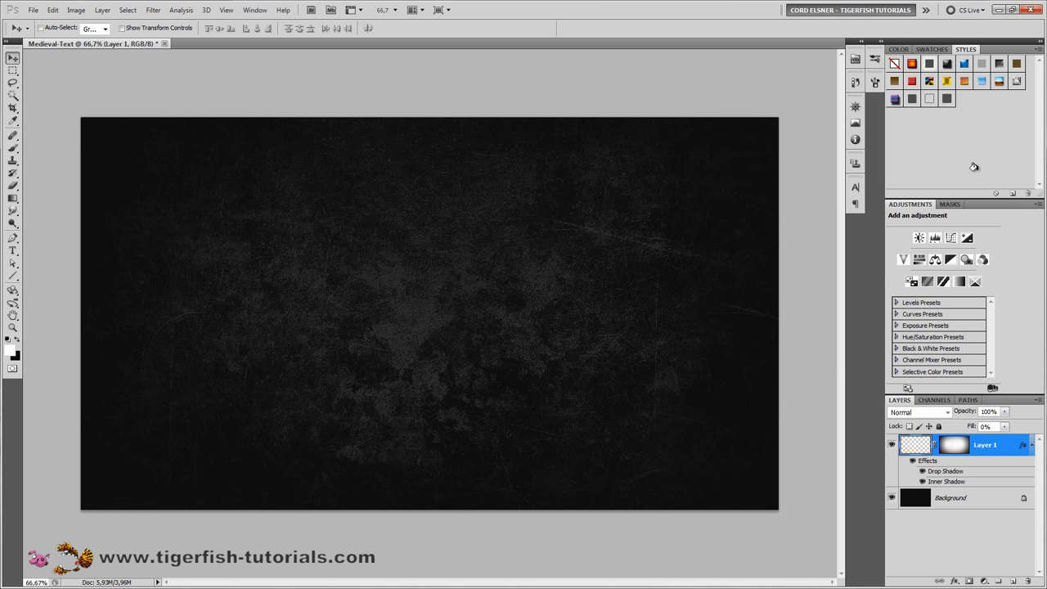
left_click(12, 252)
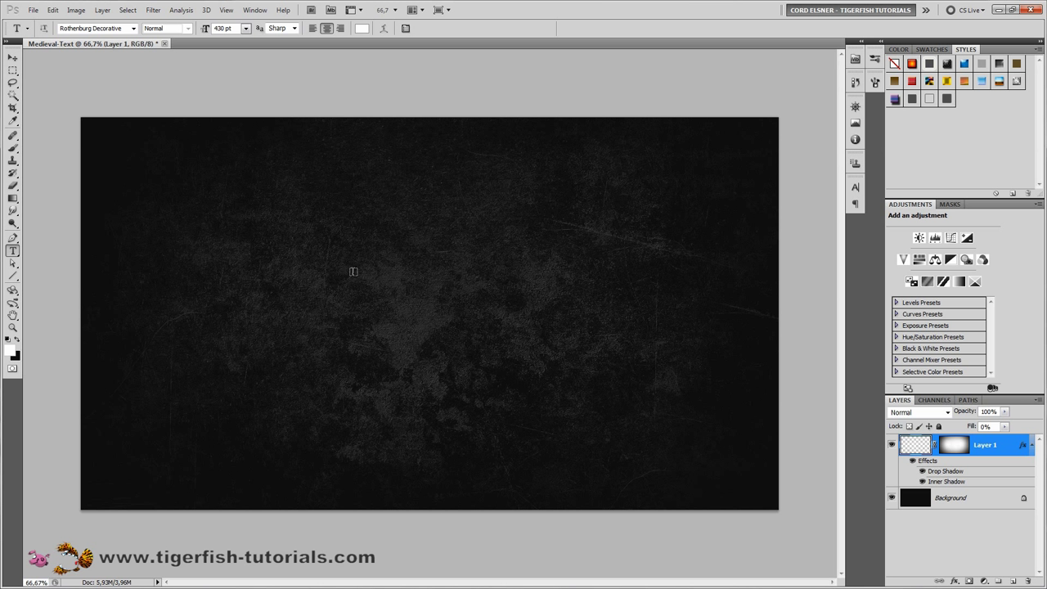
left_click(63, 29)
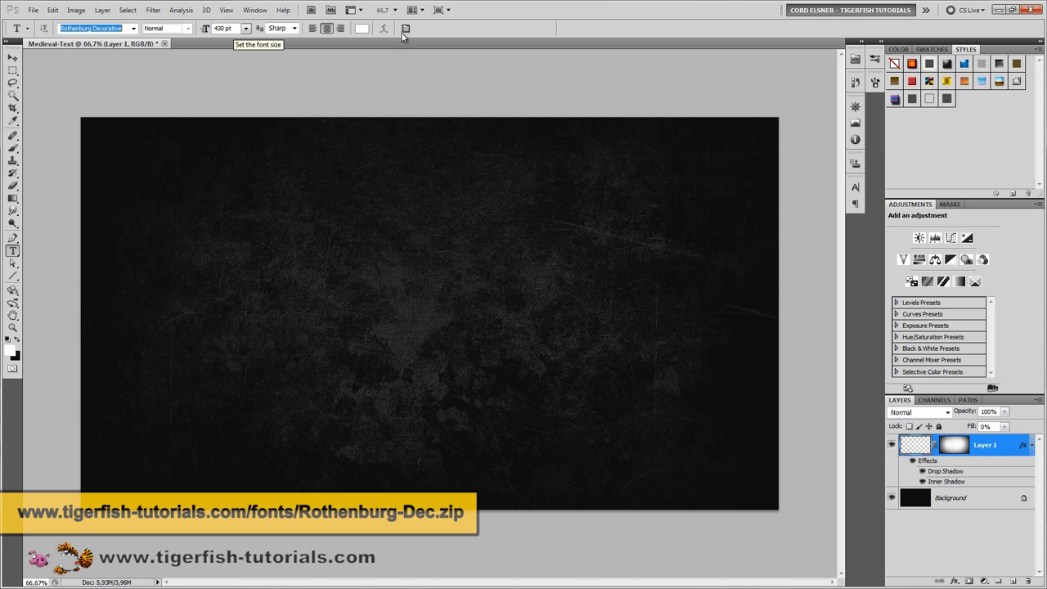
Step: Type black 'Mozart' text onto the canvas
left_click(361, 28)
left_click_drag(474, 304, 580, 381)
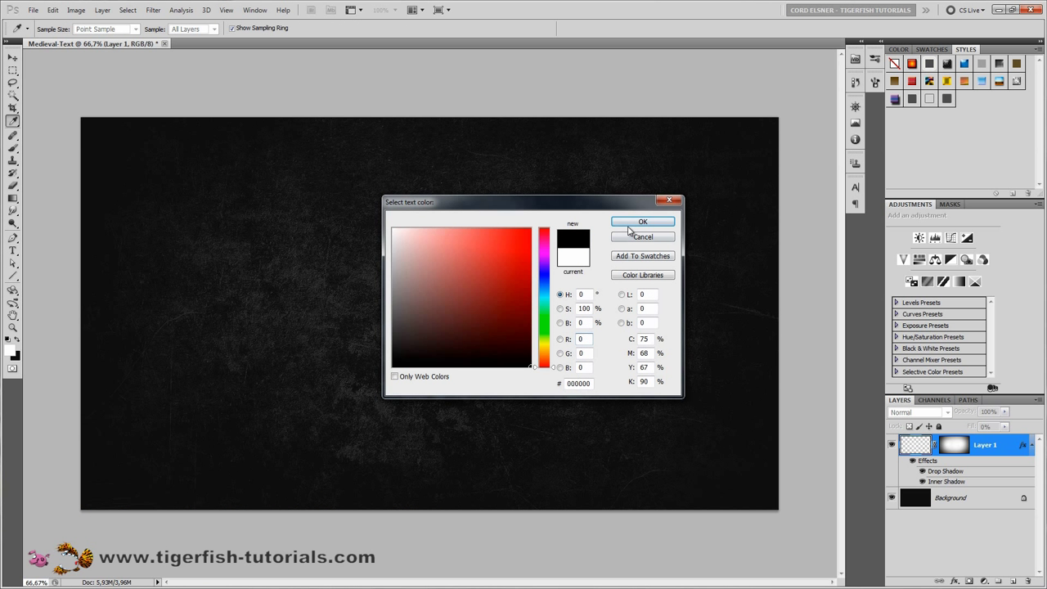
left_click(643, 222)
left_click(292, 295)
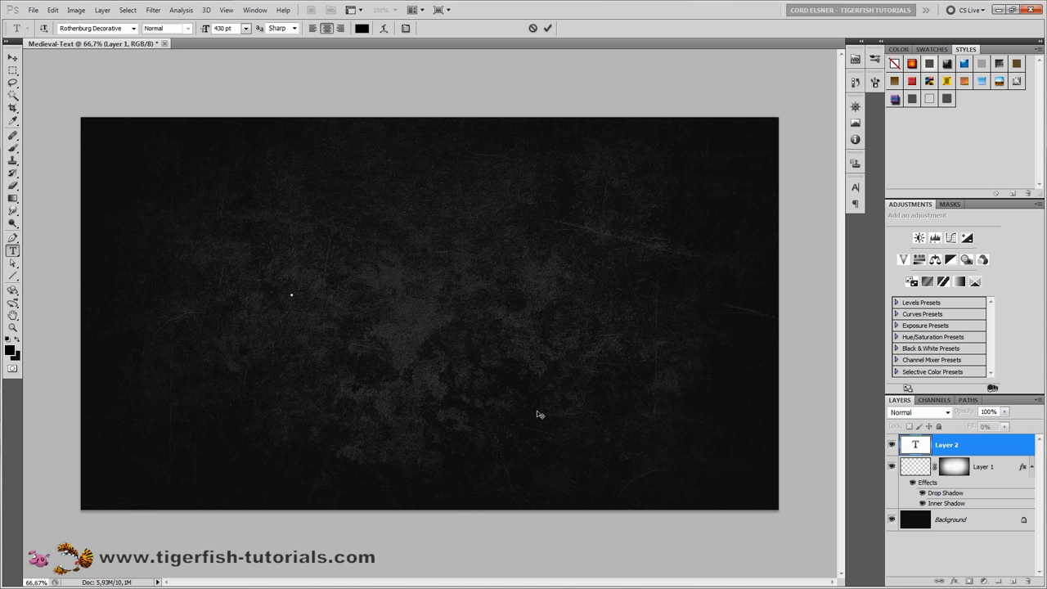
type("Mo")
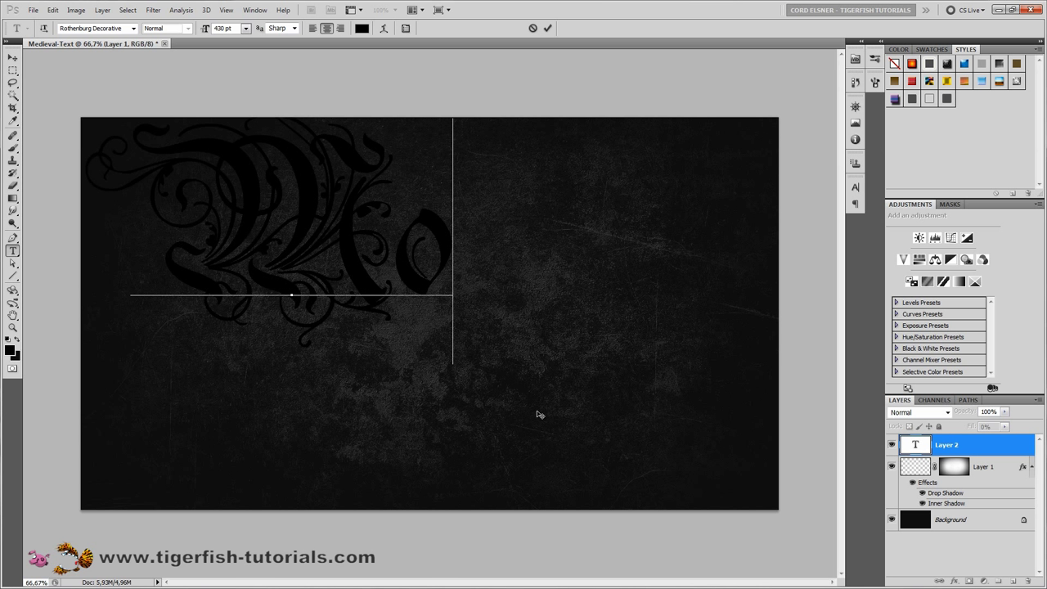
type("zart")
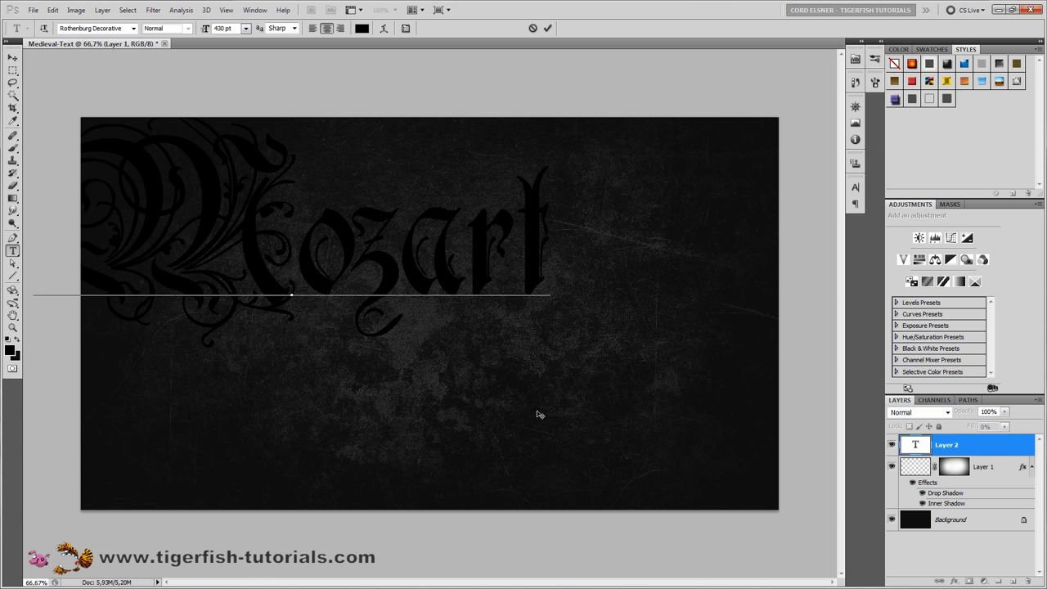
left_click(13, 58)
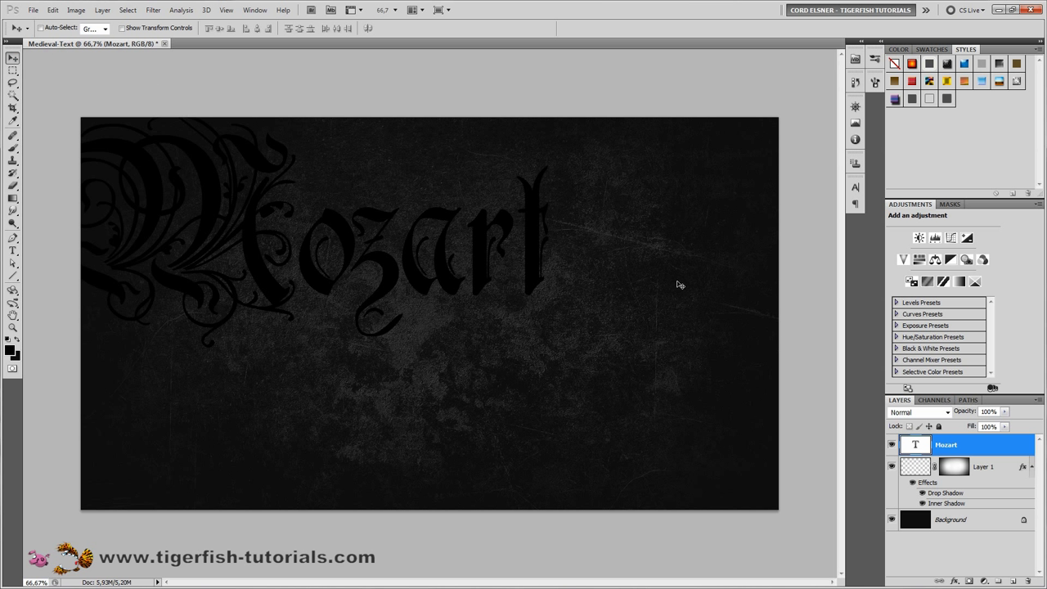
Step: Centre the Mozart text horizontally and vertically on the canvas
left_click(952, 525, "ctrl")
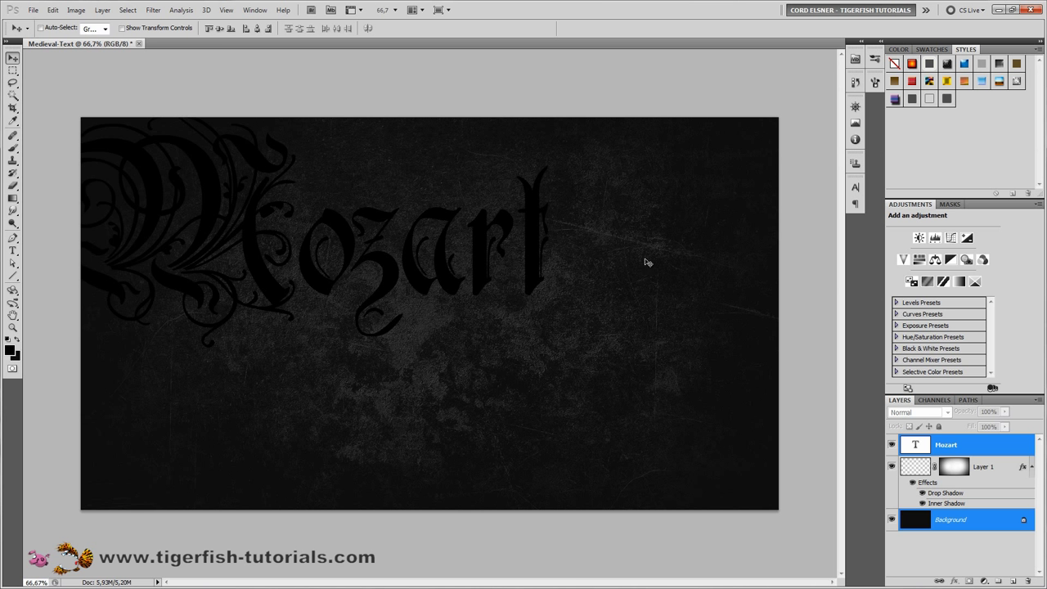
left_click(259, 29)
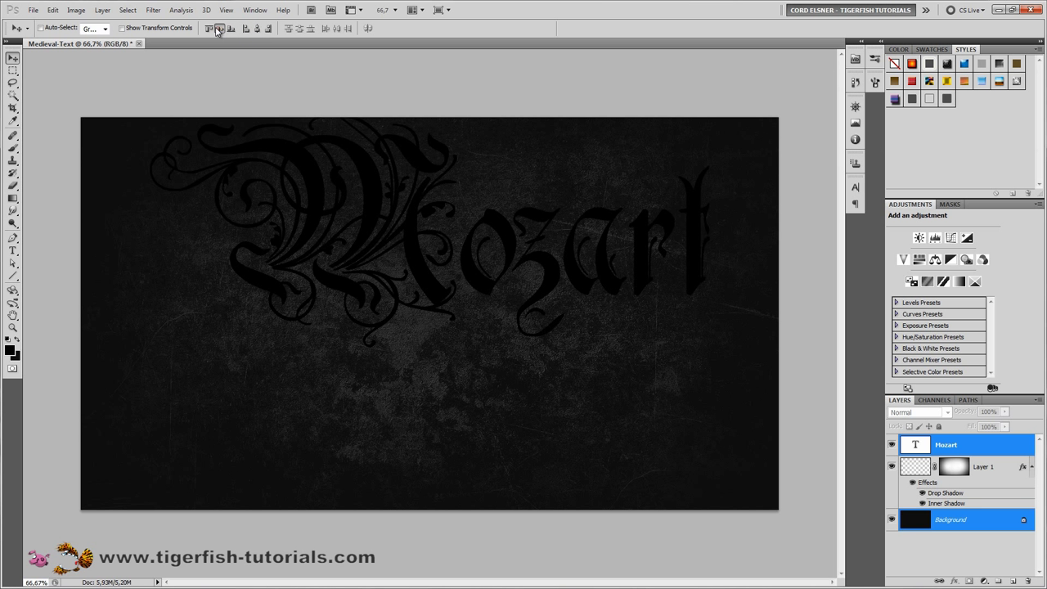
left_click(218, 28)
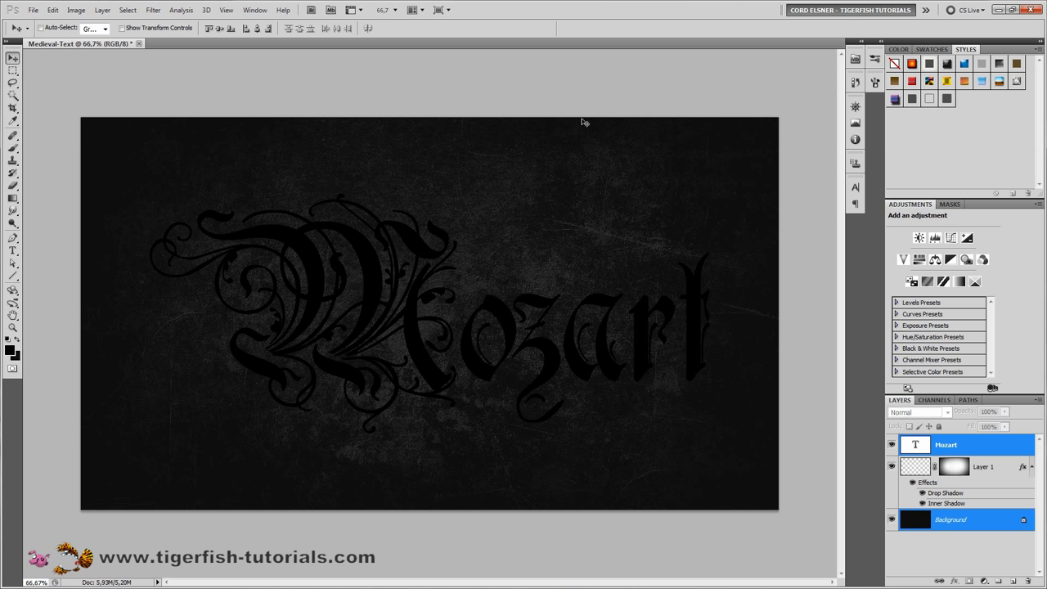
left_click(932, 444)
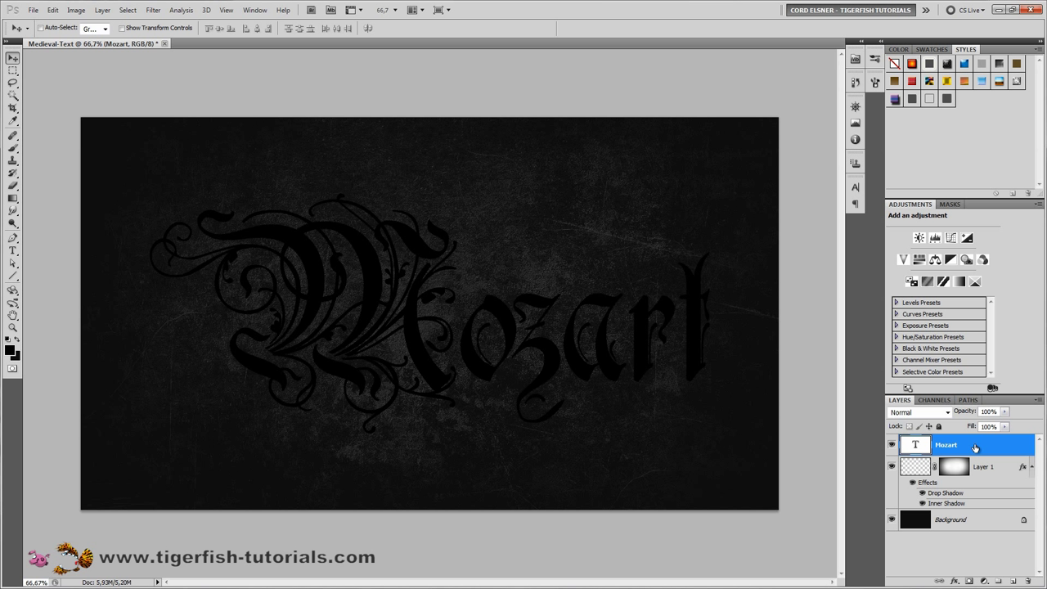
Step: Add a Normal-blend drop shadow to Mozart using global light at 80% opacity
left_click(953, 580)
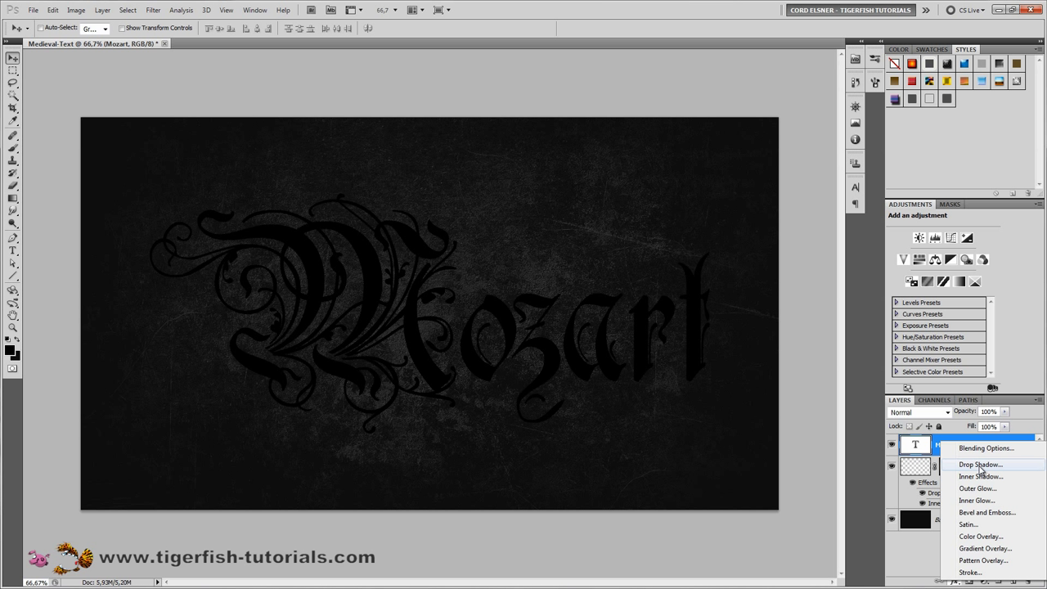
left_click(979, 465)
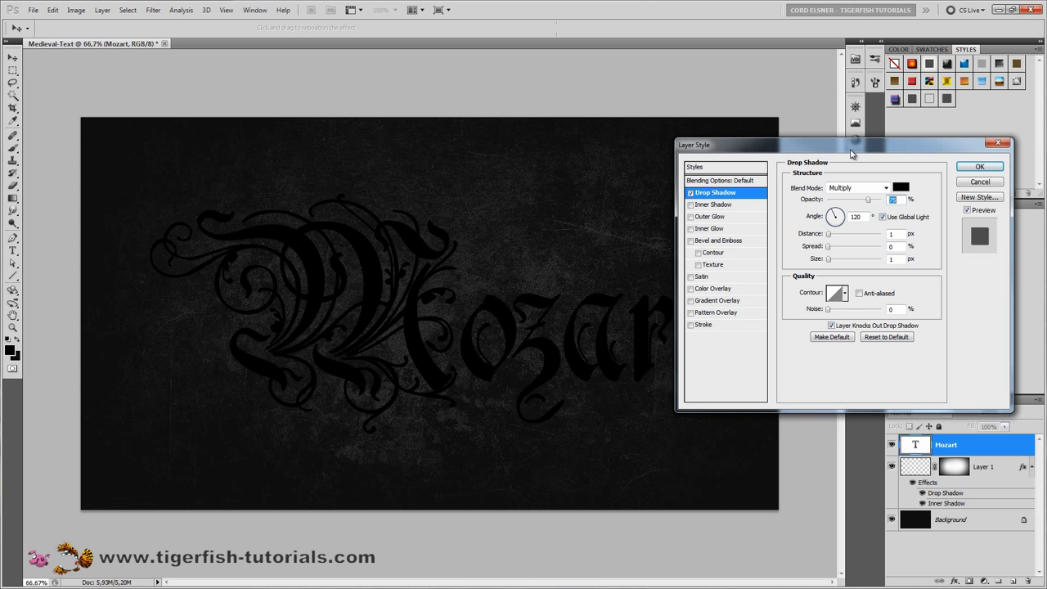
left_click_drag(853, 152, 763, 166)
left_click(797, 204)
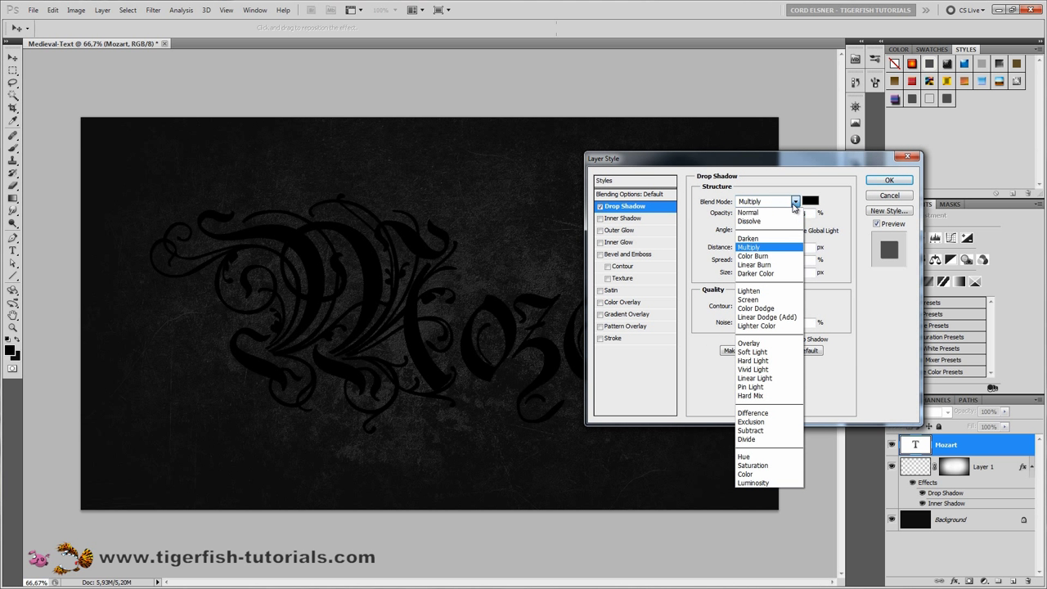
left_click(773, 210)
left_click(791, 230)
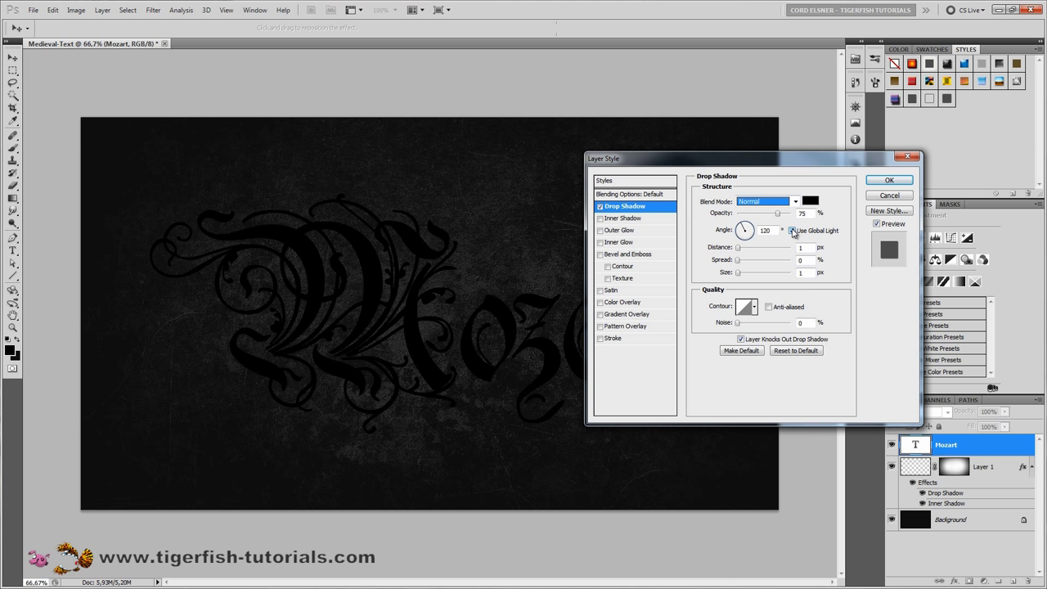
left_click(776, 214)
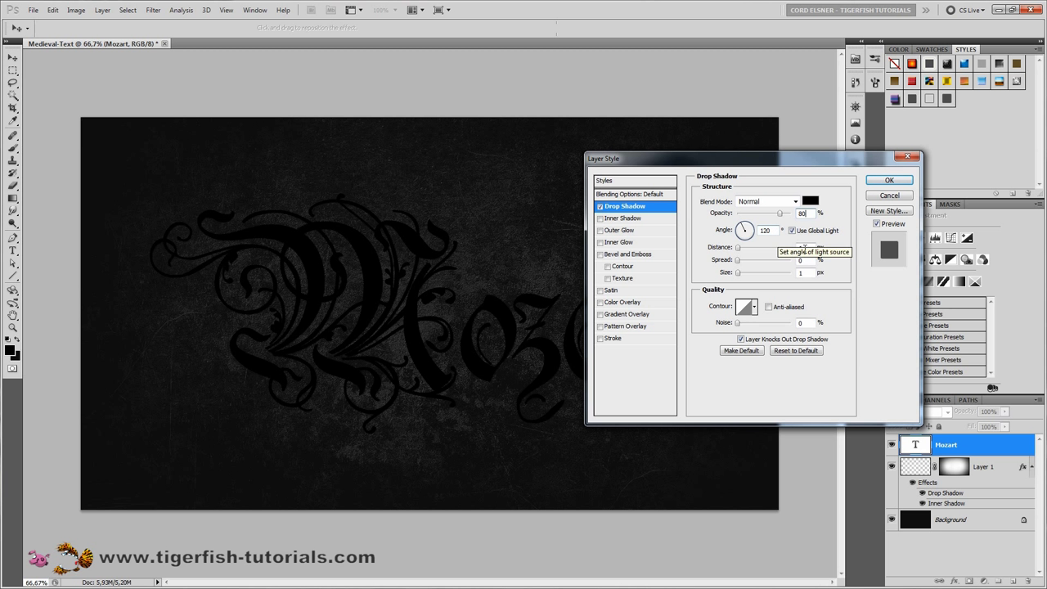
Step: Set the drop shadow distance to 25 px and size to 30 px, anti-aliased
left_click(789, 252)
type("25")
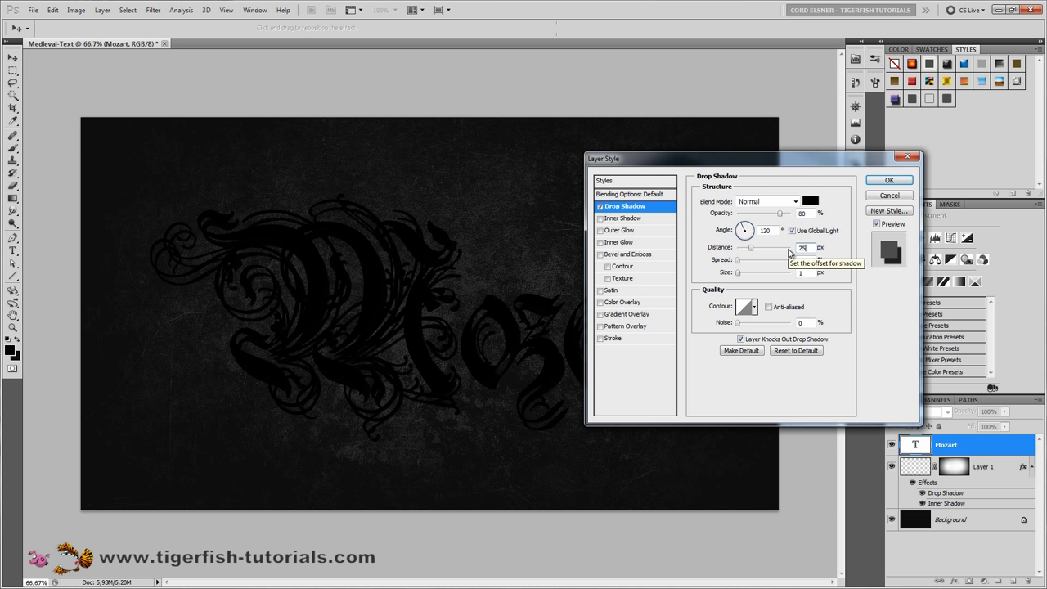
key("Tab")
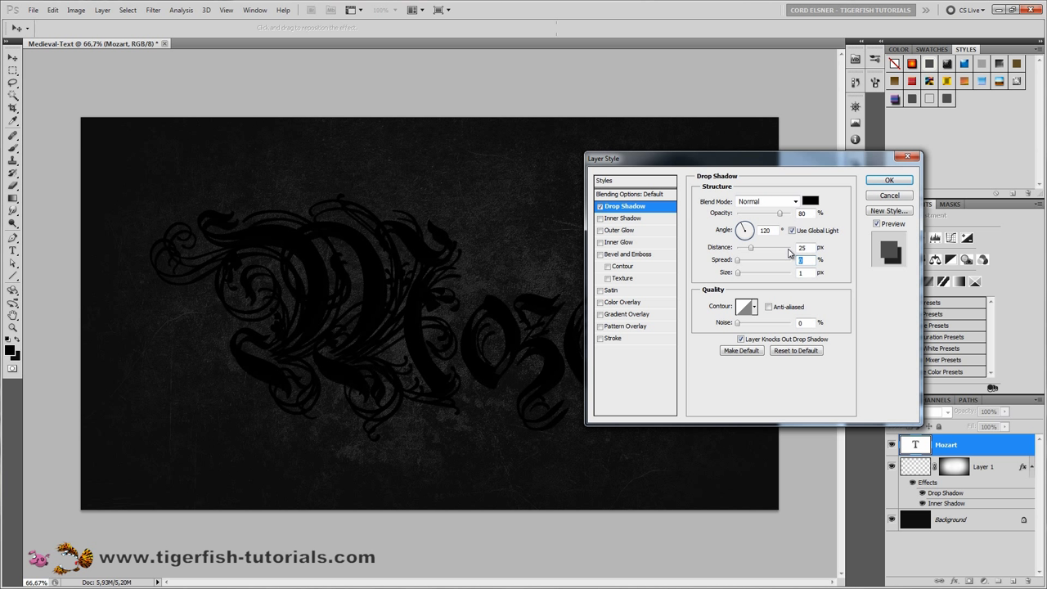
type("30")
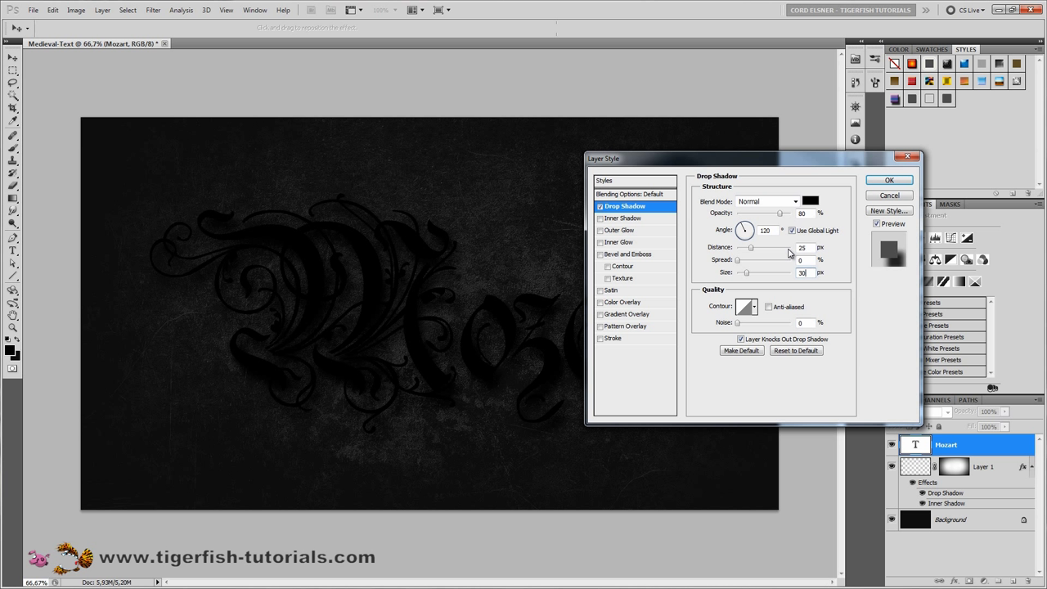
left_click(768, 307)
left_click(626, 196)
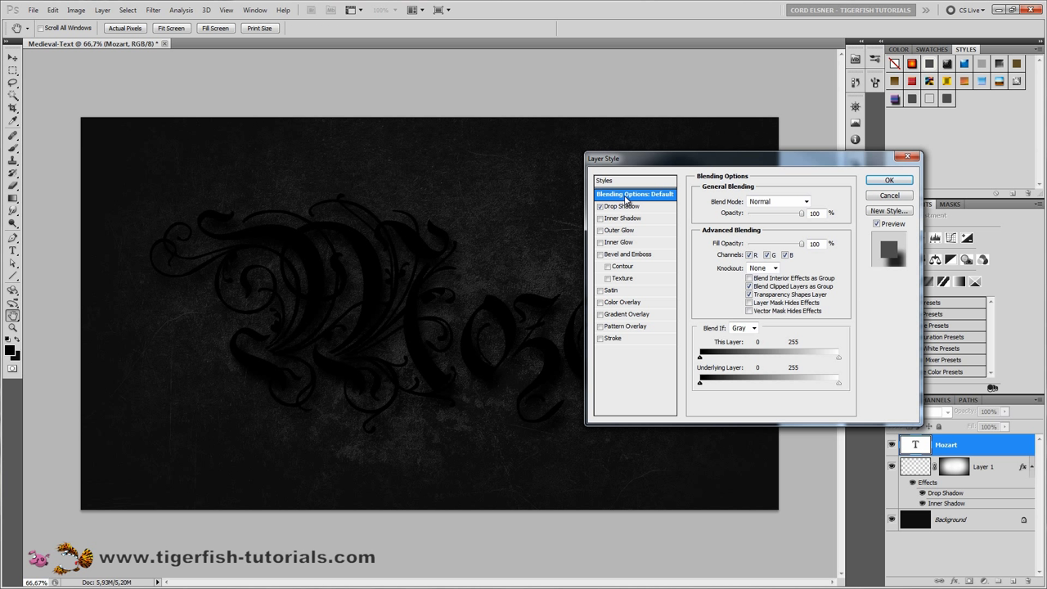
left_click(623, 208)
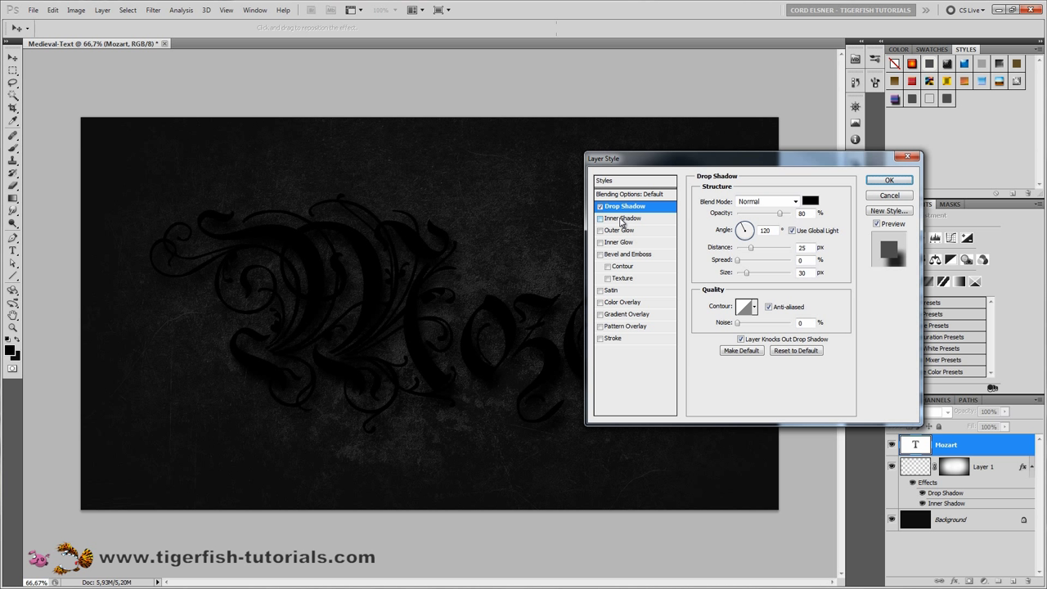
Step: Add a white, Normal-blend inner shadow to the Mozart text
left_click(622, 219)
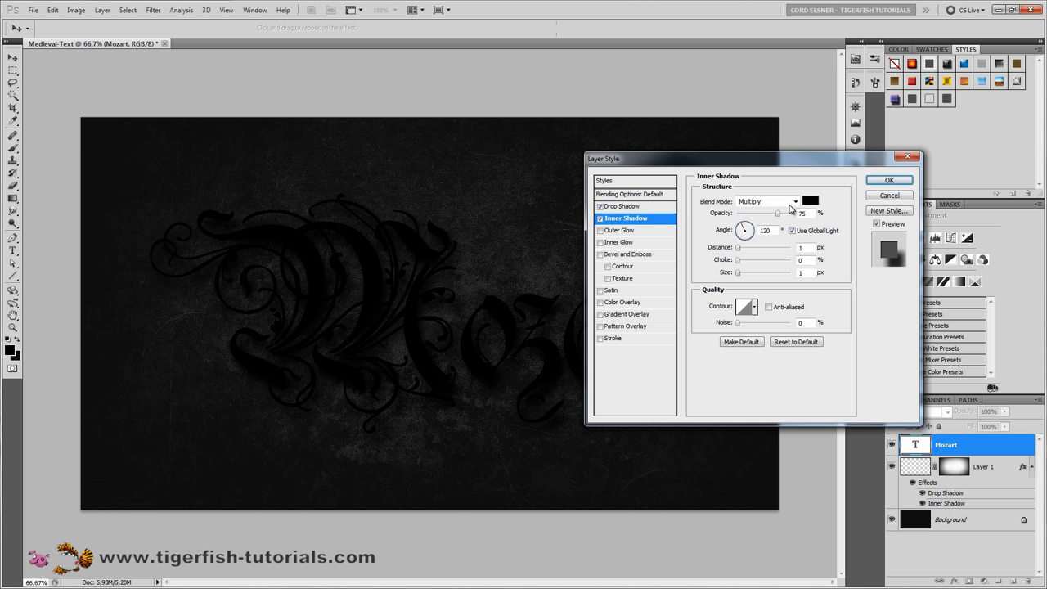
left_click(811, 202)
left_click(430, 231)
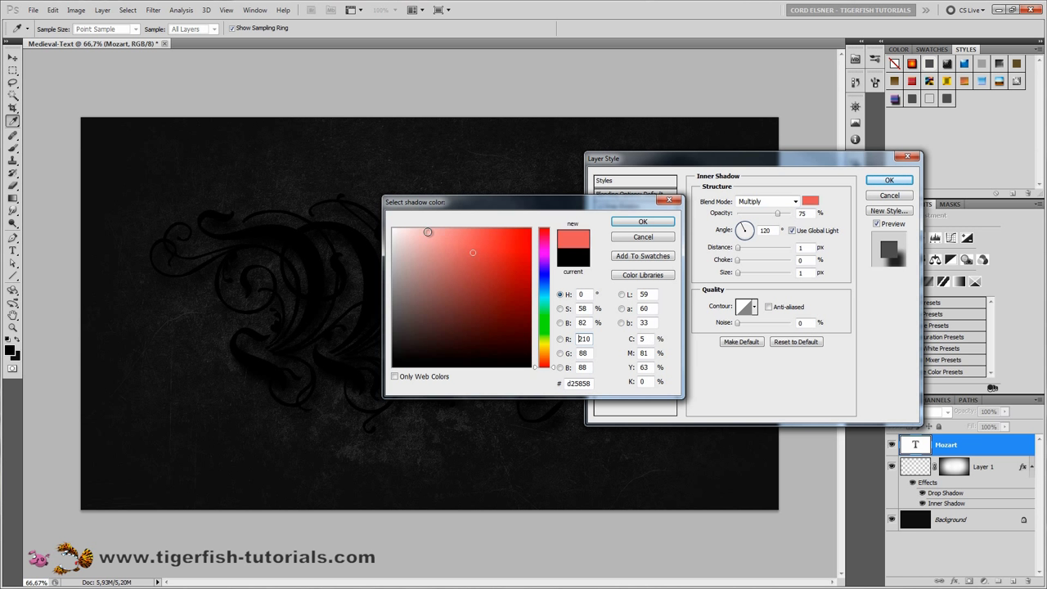
left_click_drag(430, 232, 391, 217)
left_click(646, 221)
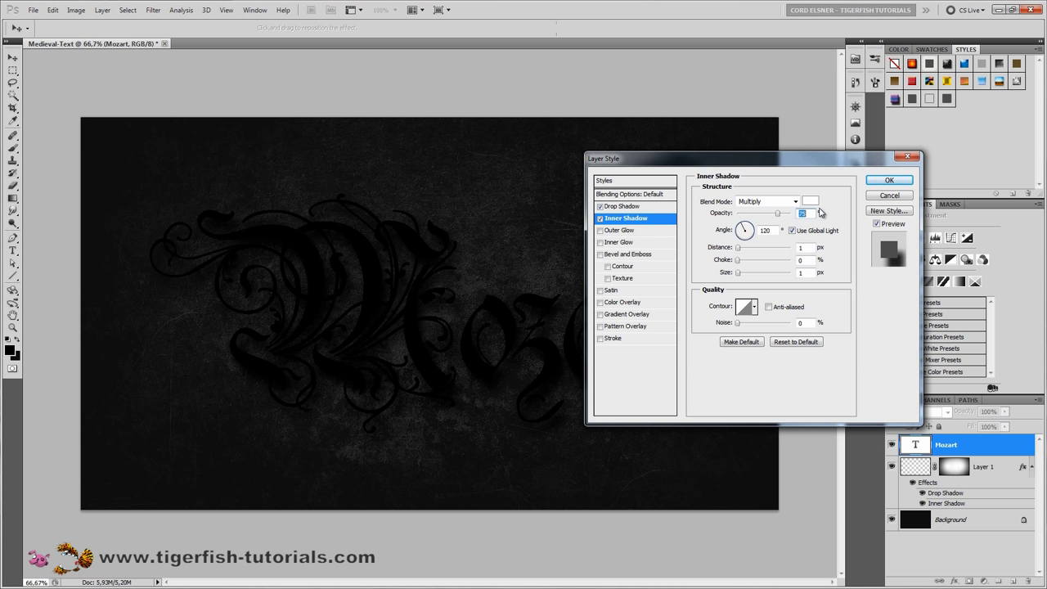
left_click(795, 201)
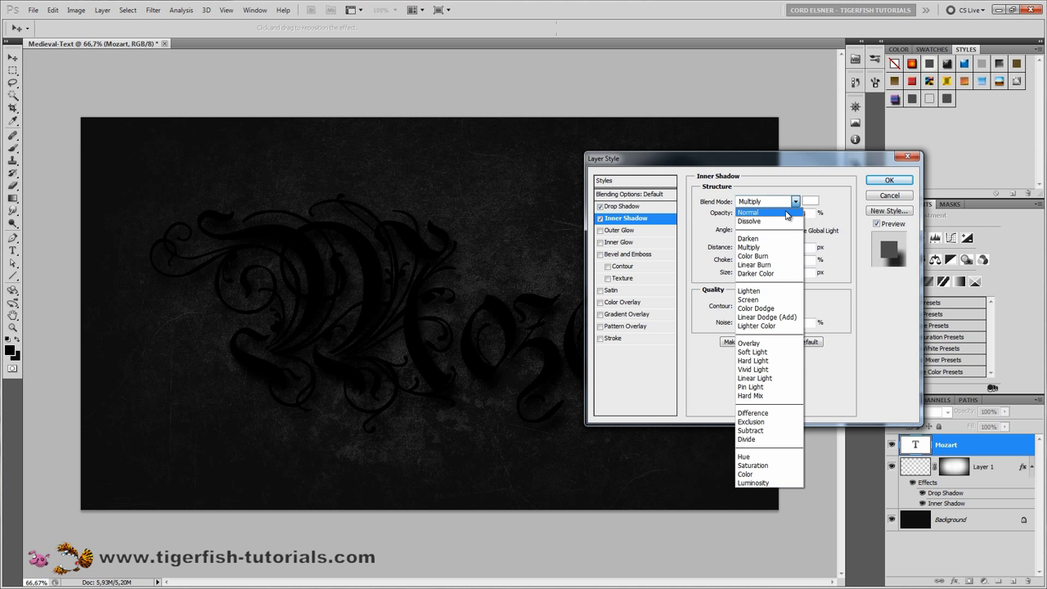
left_click(762, 201)
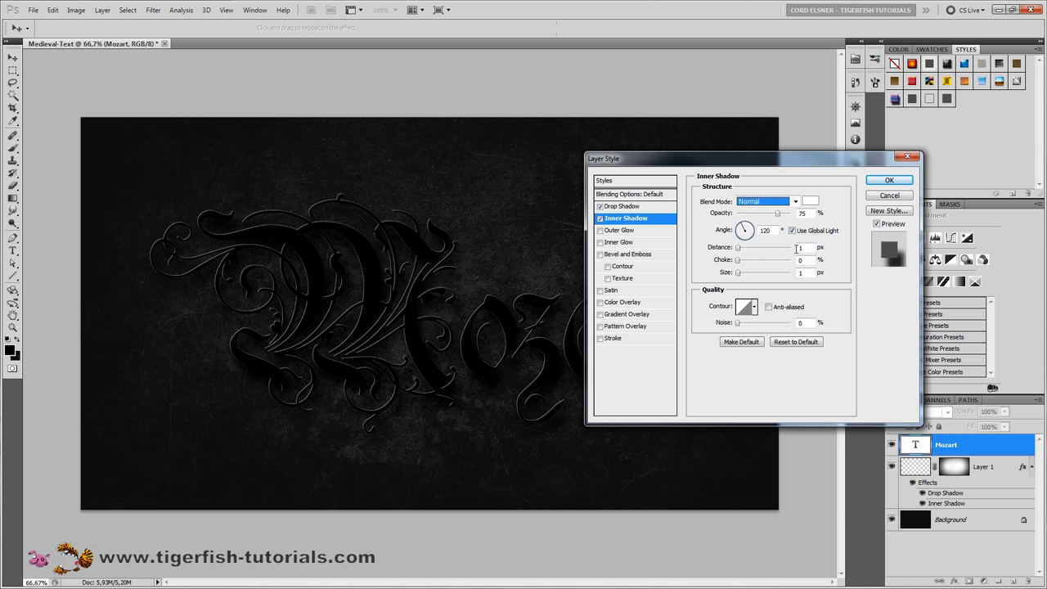
Step: Give the inner shadow 20 px distance, 10 px size and an anti-aliased glossy contour
double_click(812, 247)
type("2")
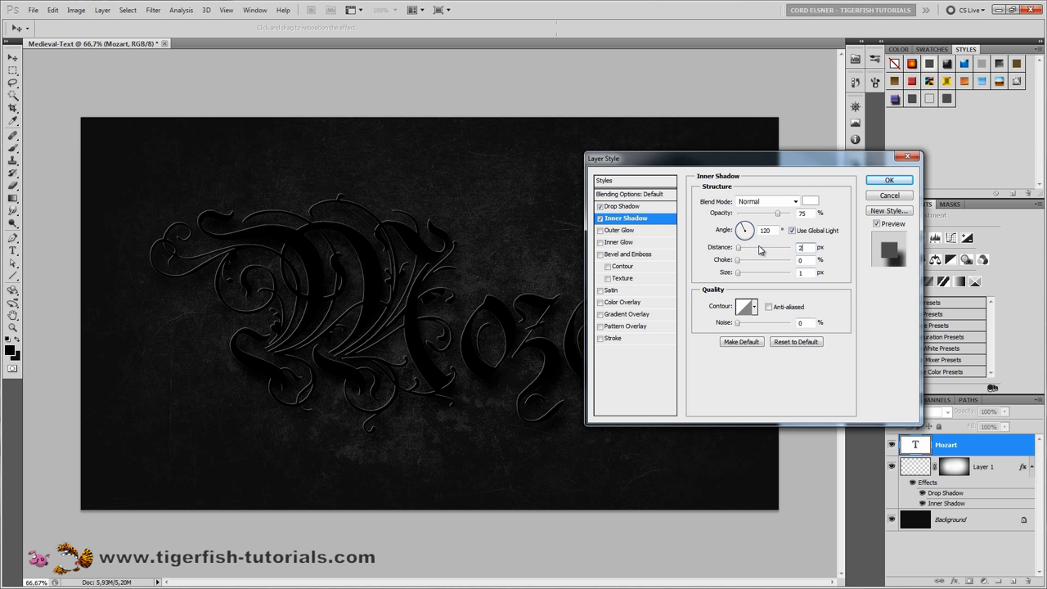
type("0")
key("Tab")
key("Tab")
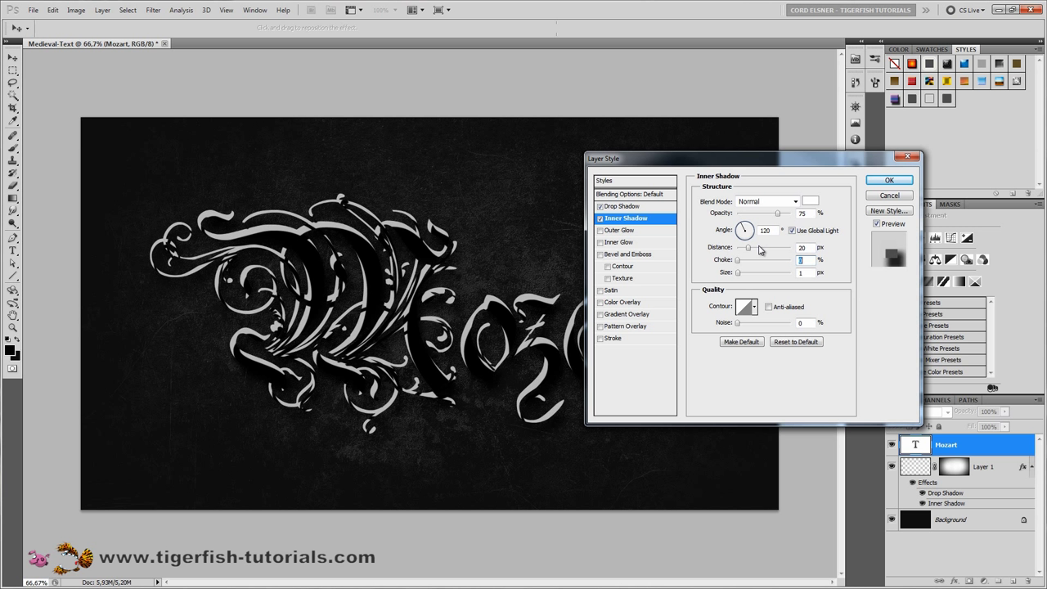
type("0")
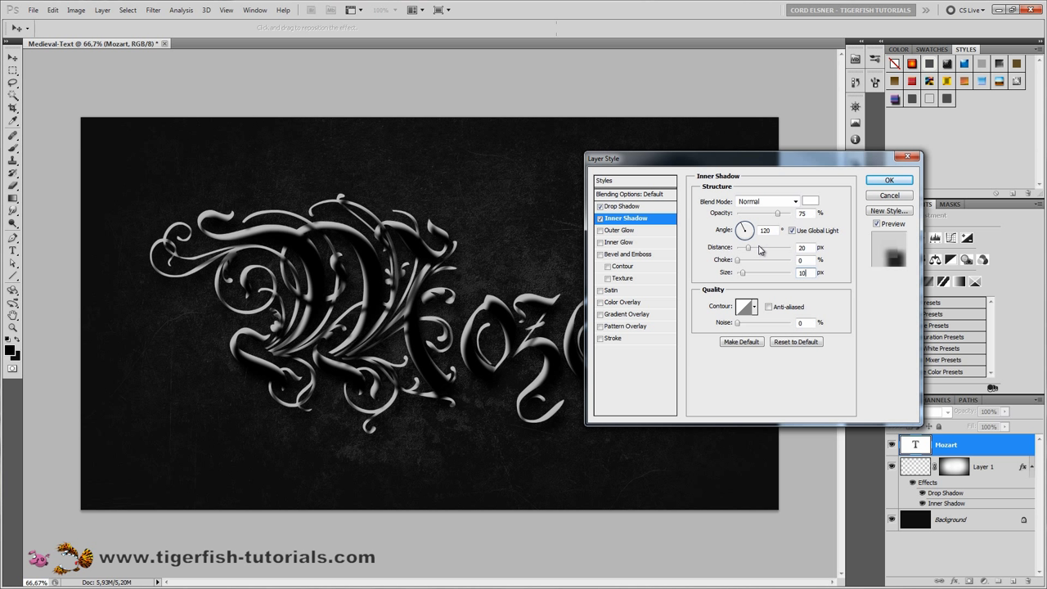
left_click(744, 308)
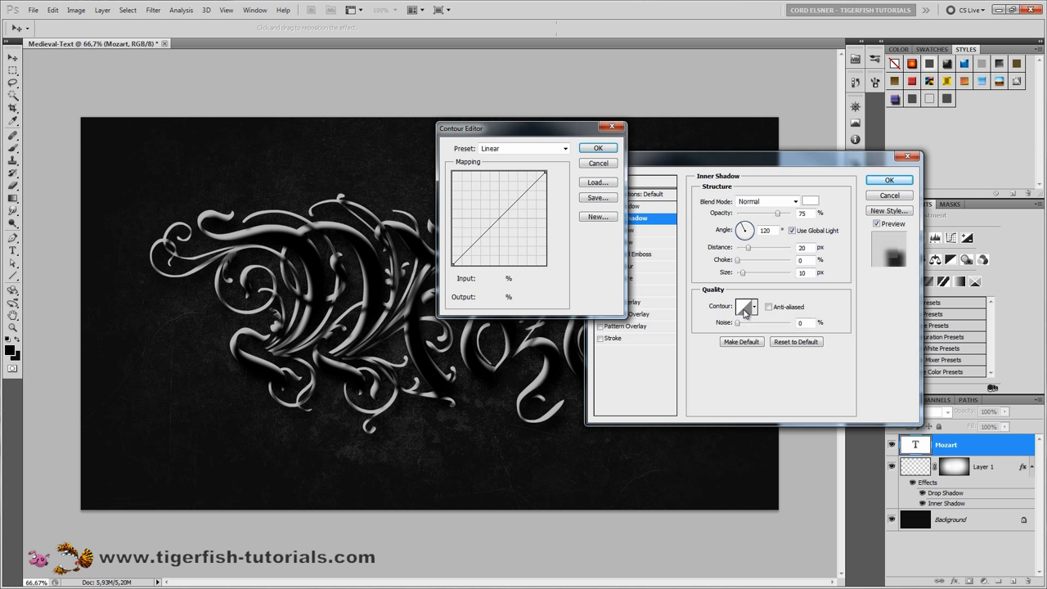
left_click(598, 165)
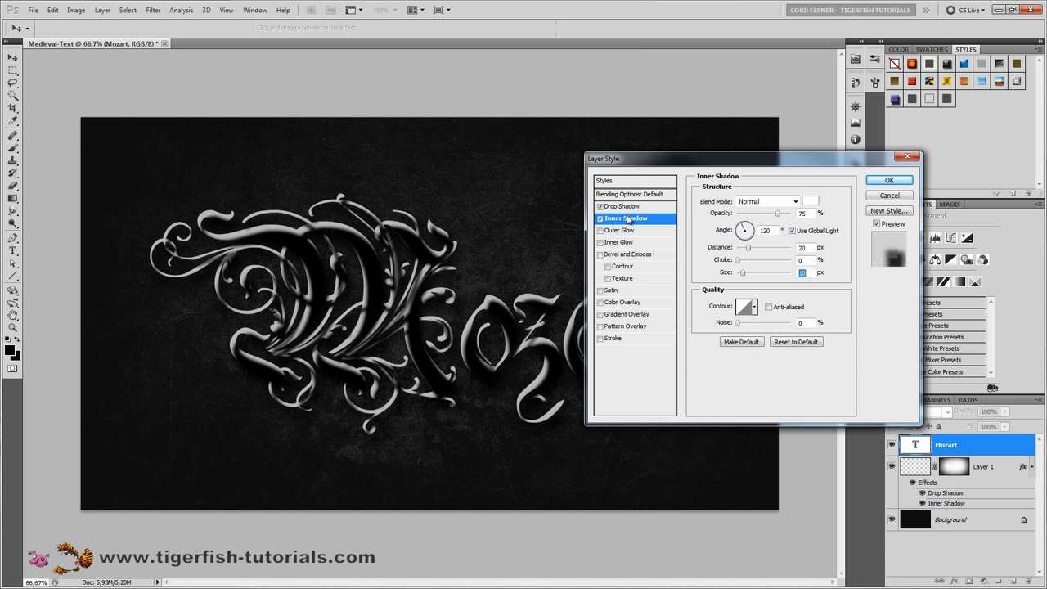
left_click(754, 307)
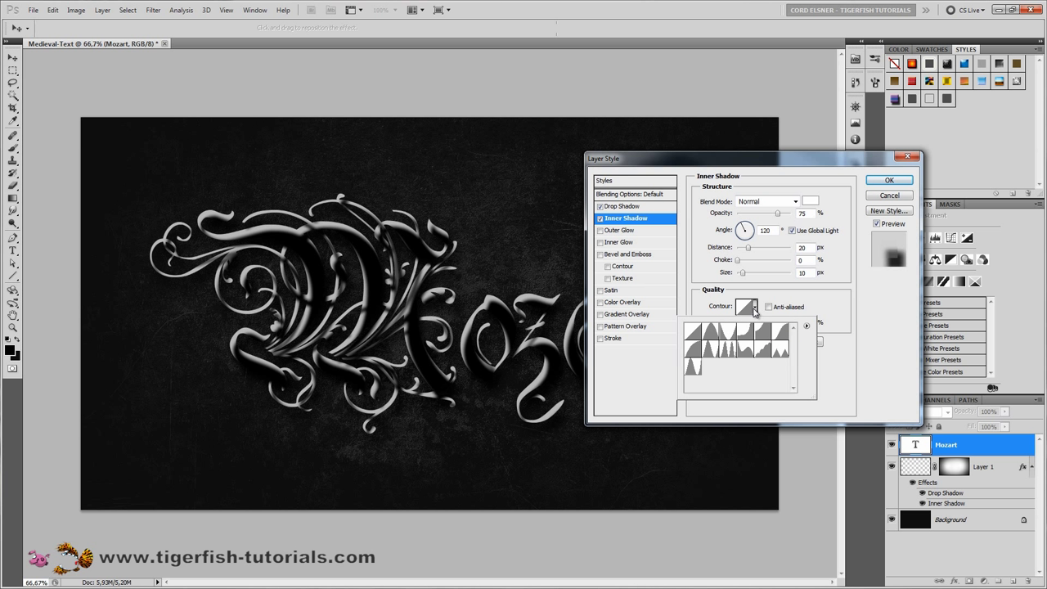
left_click(710, 332)
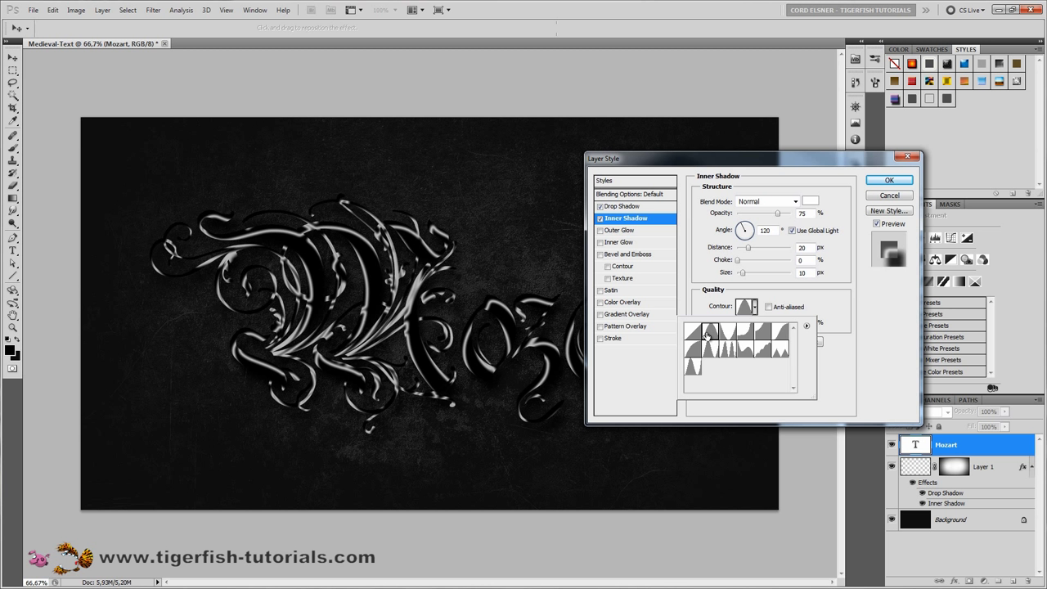
left_click(846, 312)
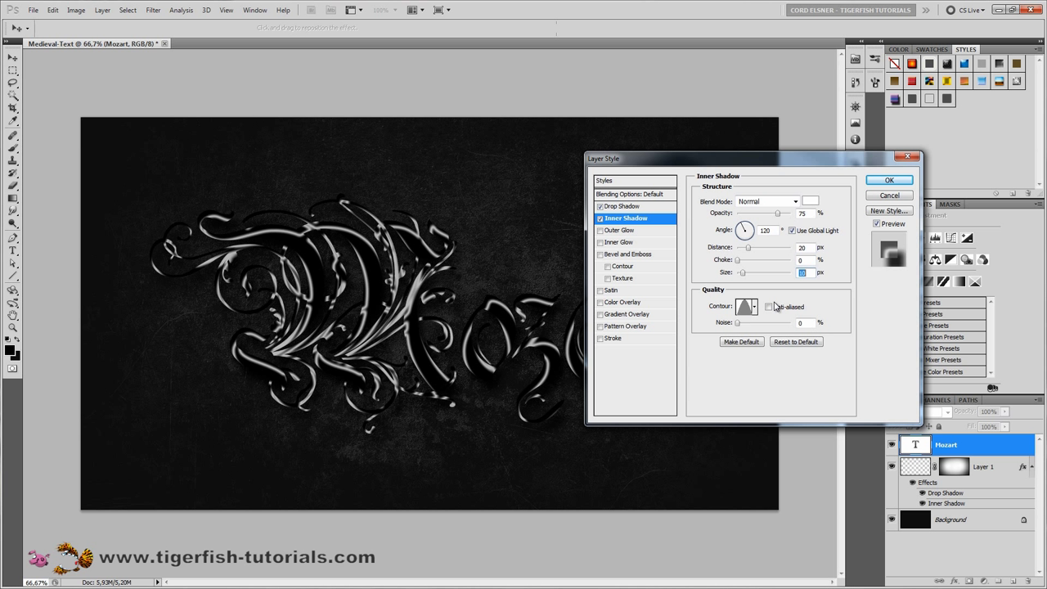
left_click(769, 308)
Step: Add a bevel and emboss with depth 30%, size 25 px, angle 95° and altitude 42°
left_click(631, 254)
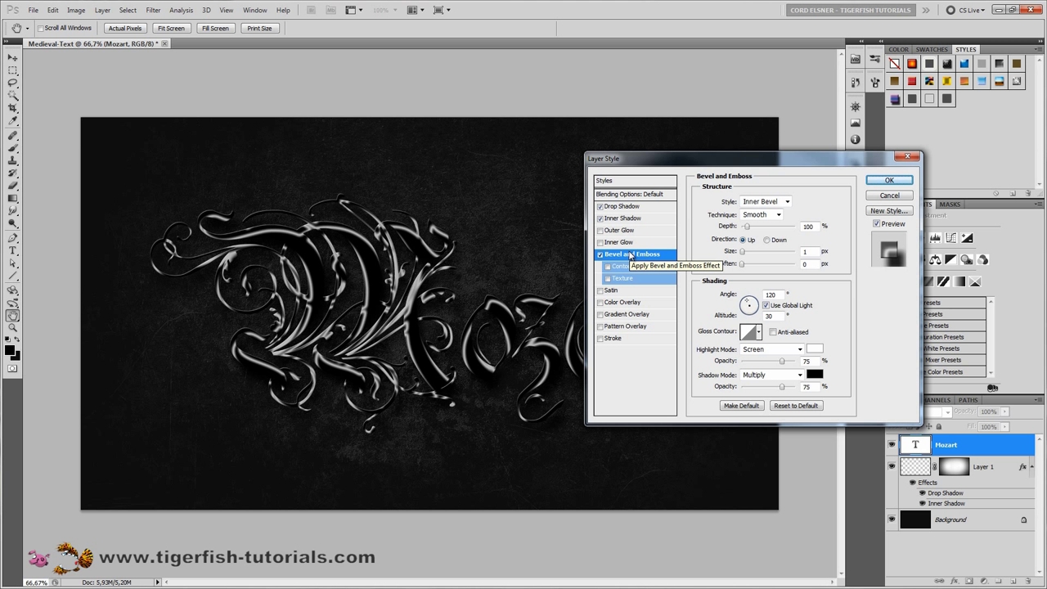
double_click(812, 227)
type("30")
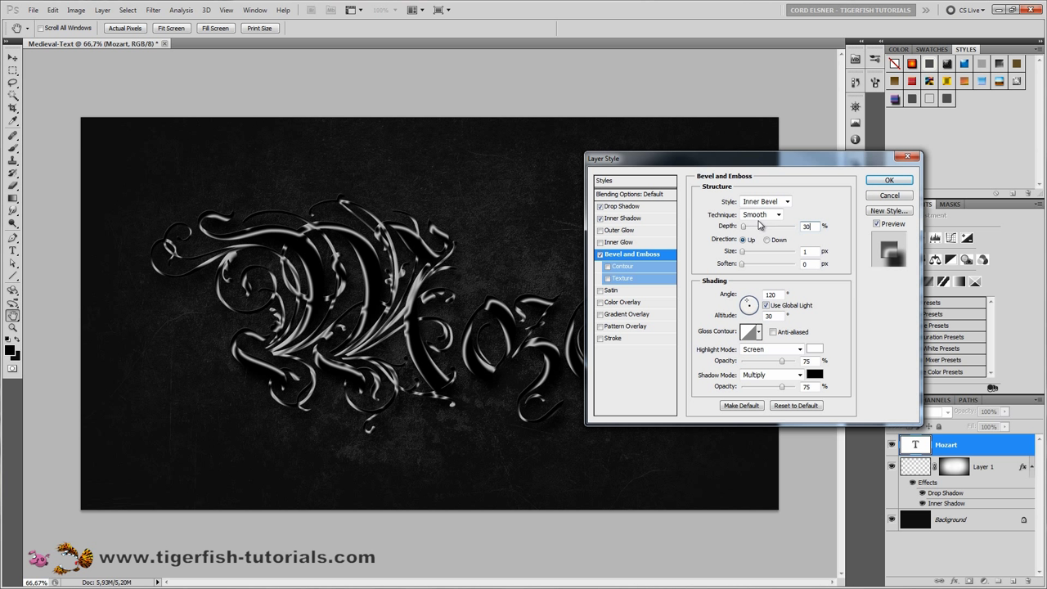
double_click(811, 252)
type("25")
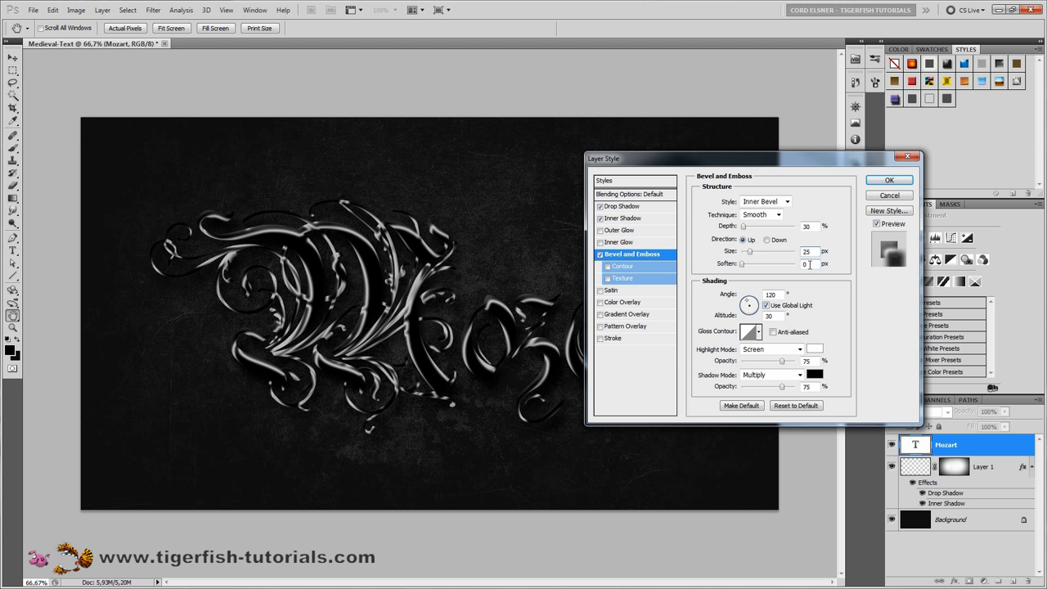
double_click(809, 264)
left_click(766, 305)
left_click(739, 296)
type("95")
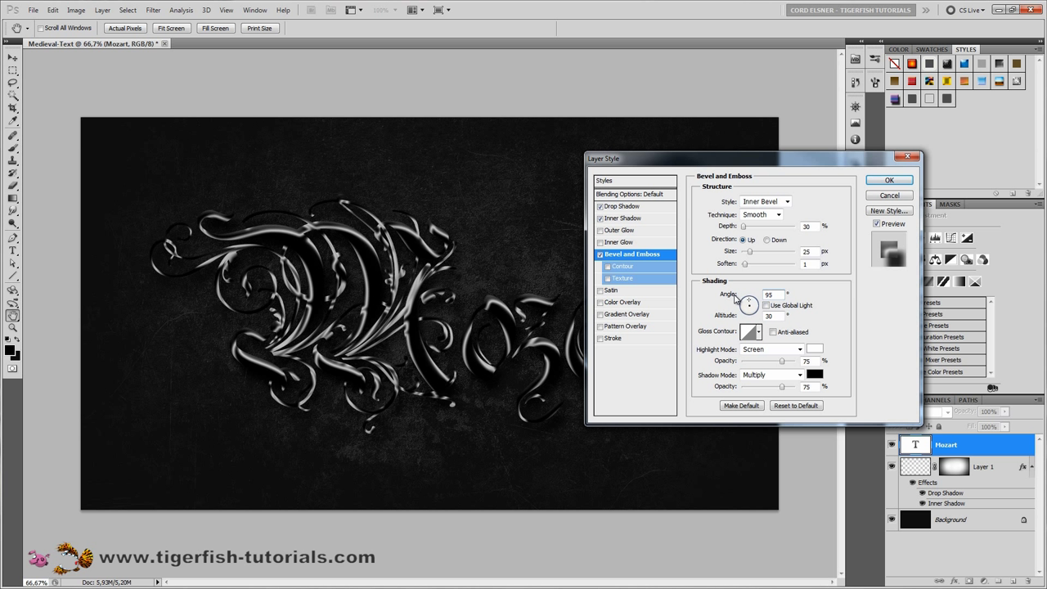
left_click(734, 319)
type("42")
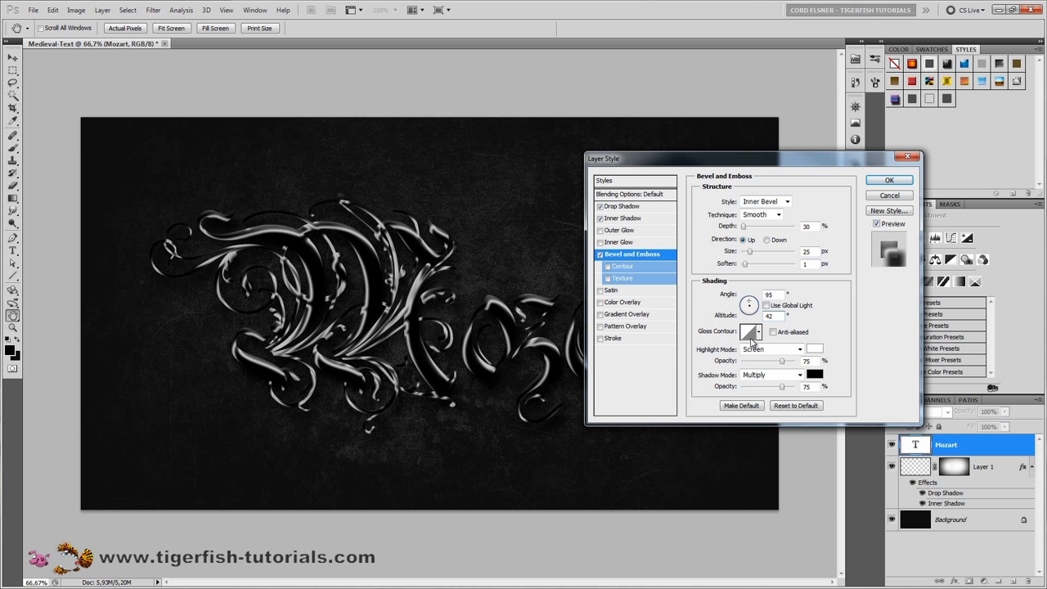
Step: Apply an anti-aliased Ring - Double gloss contour with 95% highlight and 80% shadow opacity
left_click(749, 331)
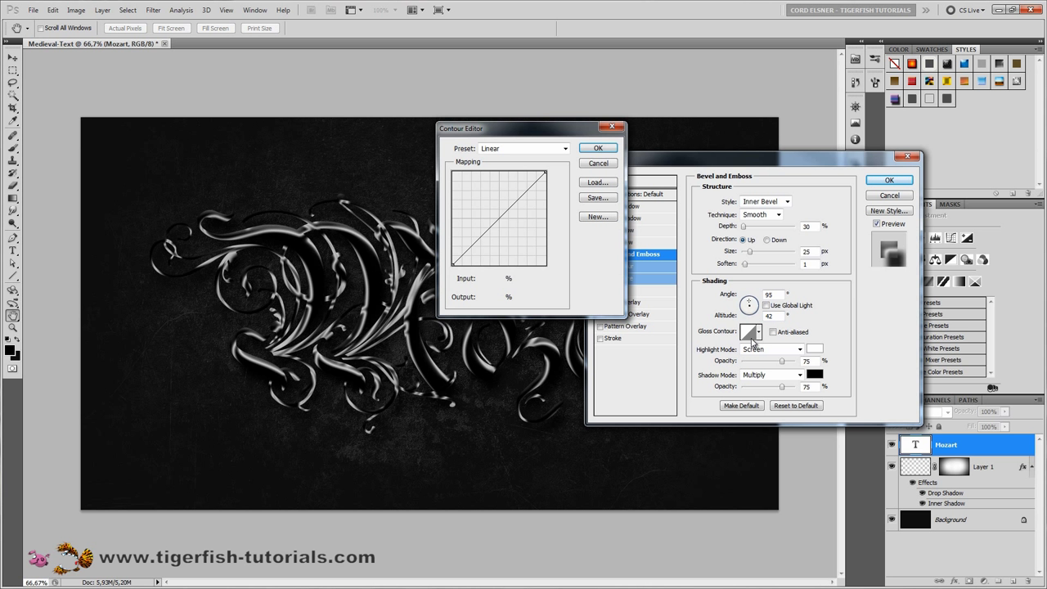
left_click(597, 165)
left_click(759, 331)
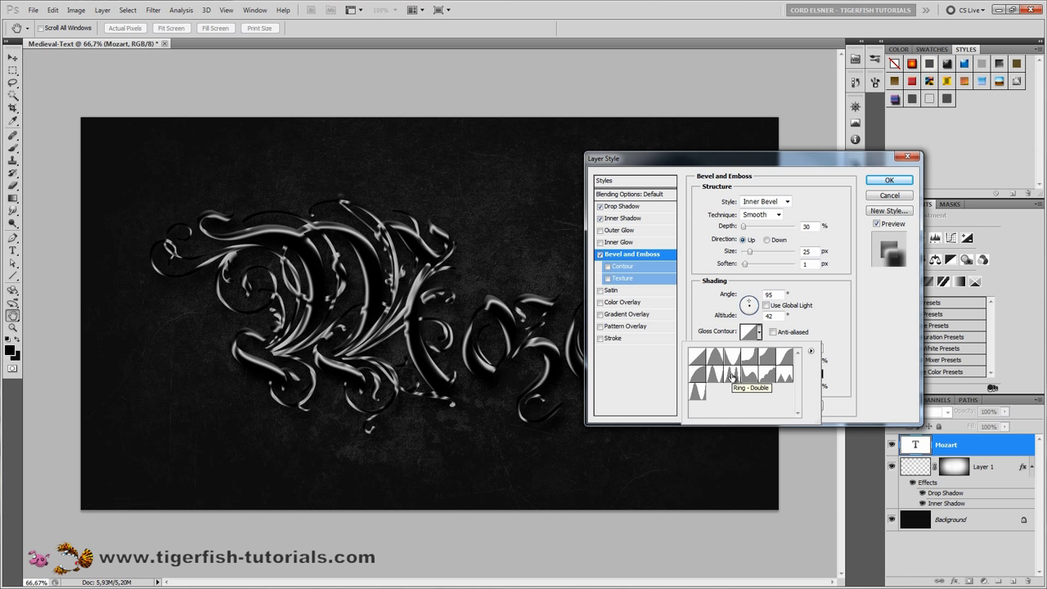
left_click(731, 375)
left_click(849, 329)
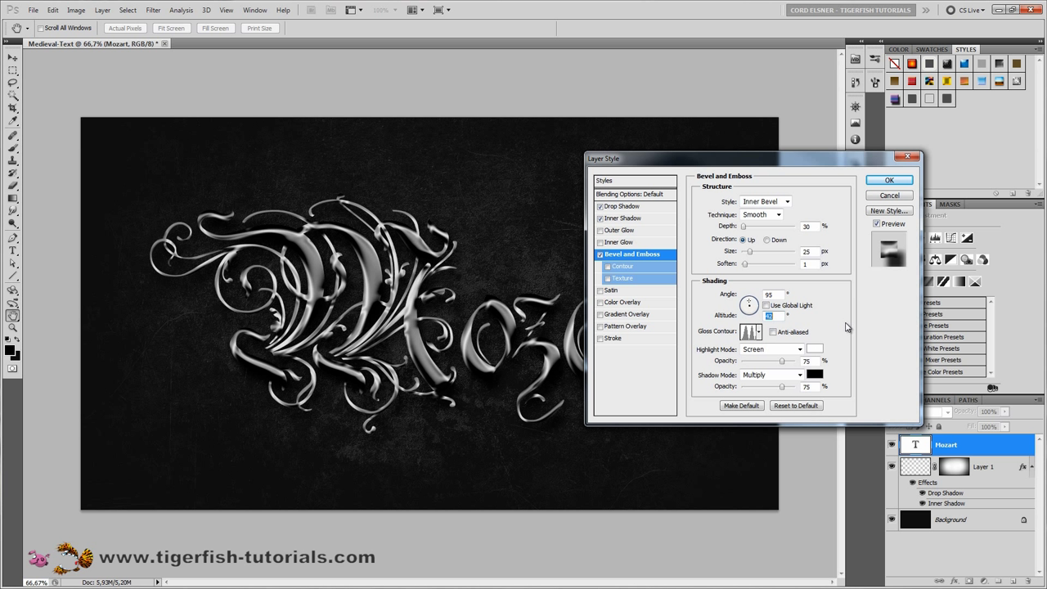
left_click(772, 332)
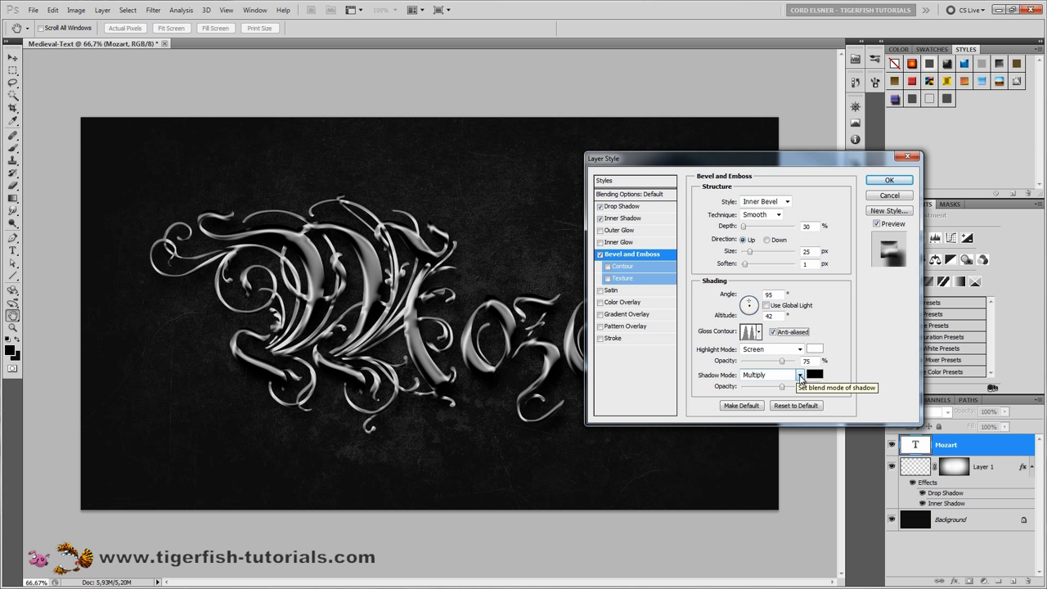
double_click(809, 360)
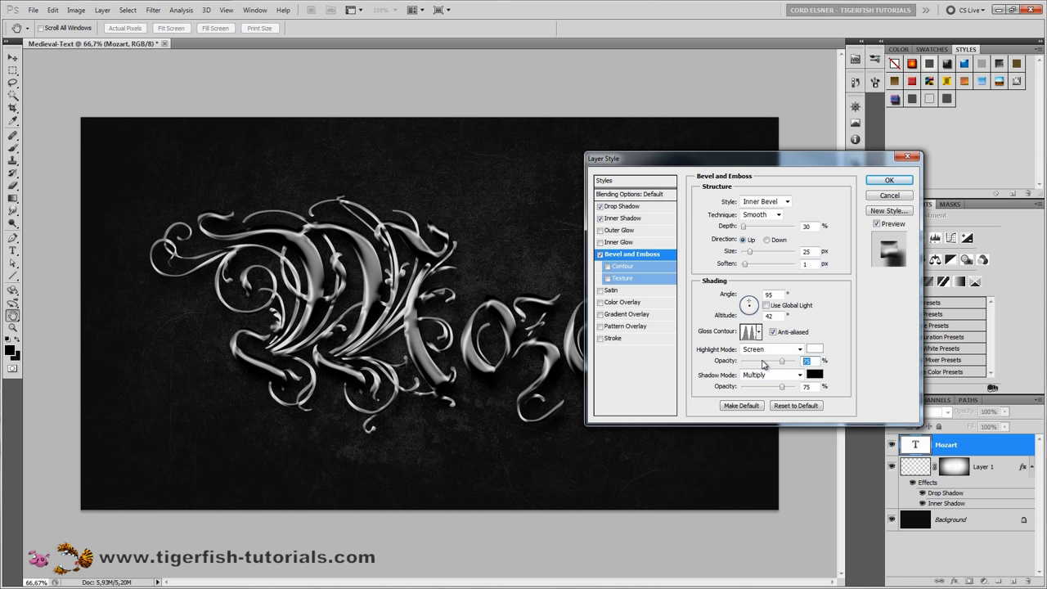
type("95")
key("Tab")
key("Tab")
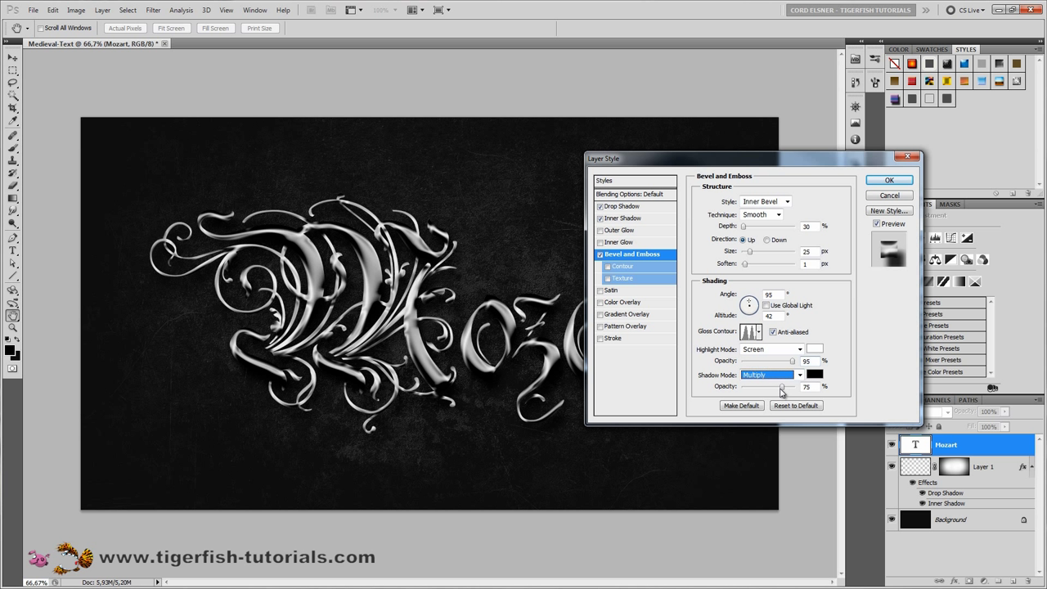
type("80")
Step: Enable the bevel Contour on the Mozart text and apply the Half Round preset
left_click(617, 270)
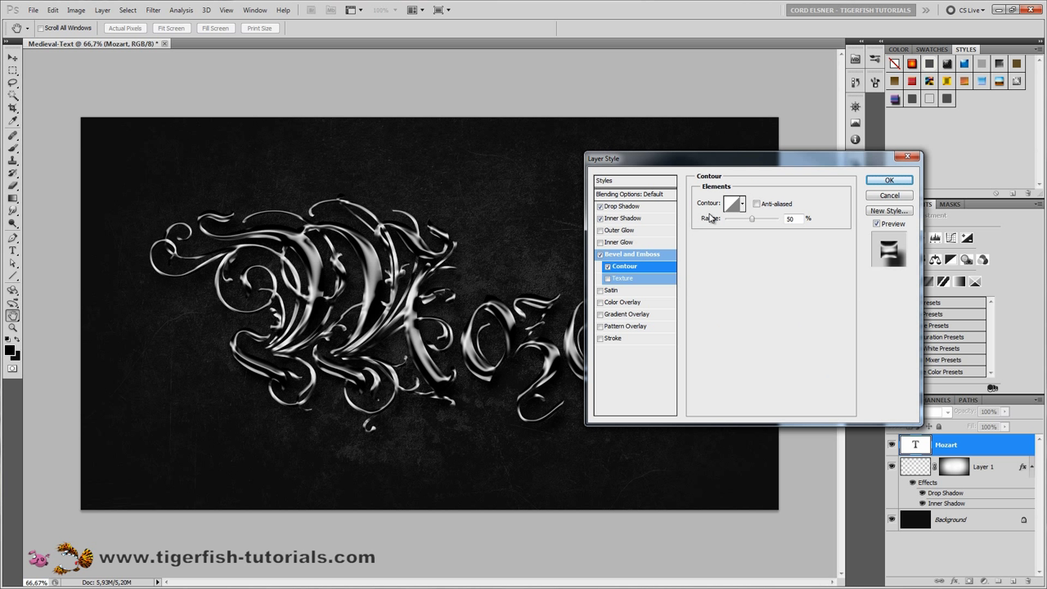
left_click(743, 203)
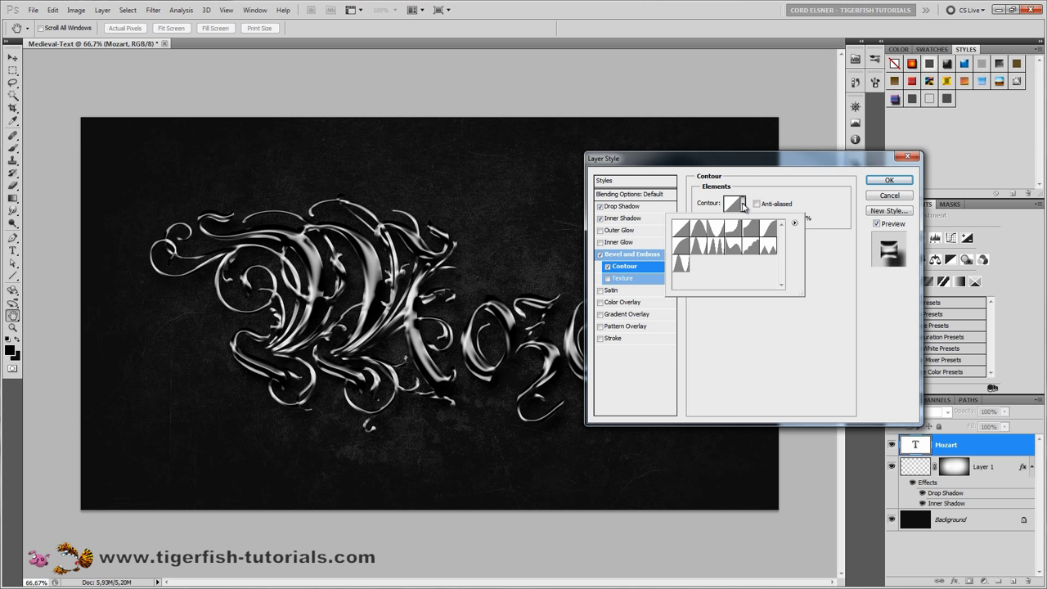
left_click(682, 247)
left_click(824, 260)
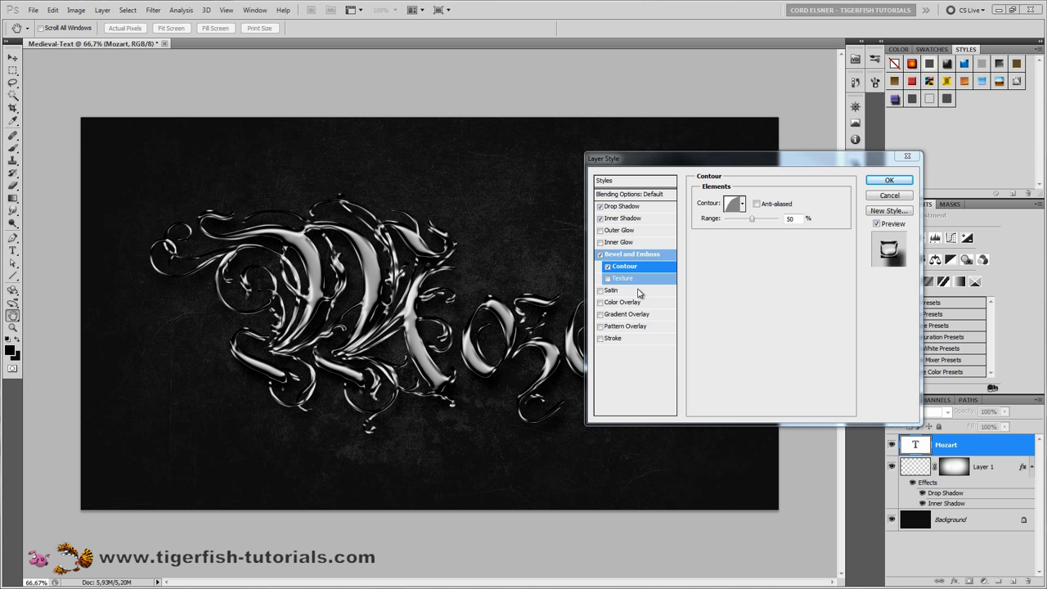
Step: Add a Satin effect to the Mozart text in Normal mode with a near-white colour
left_click(610, 291)
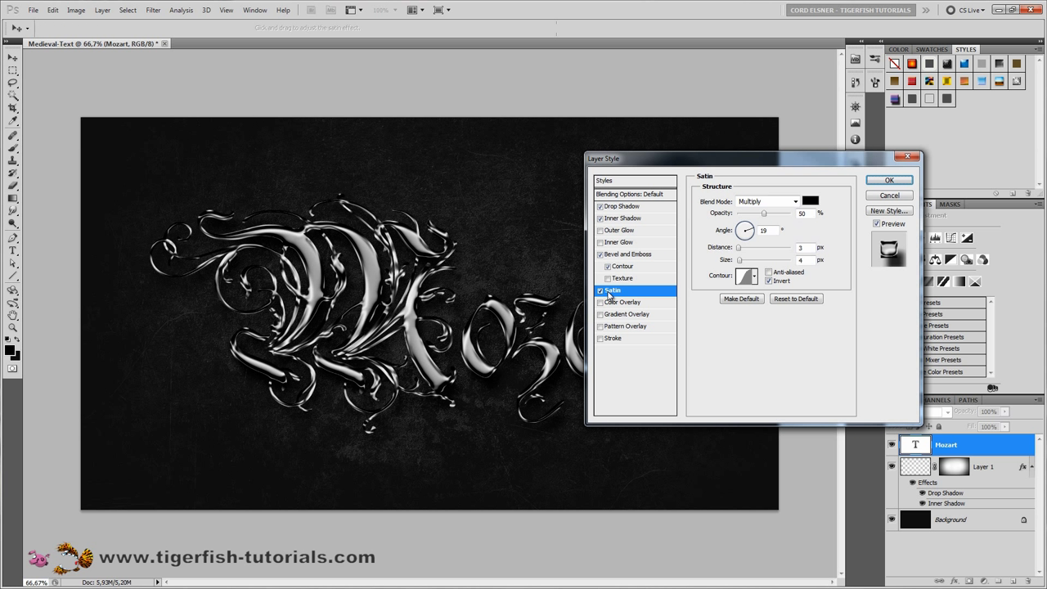
left_click(786, 202)
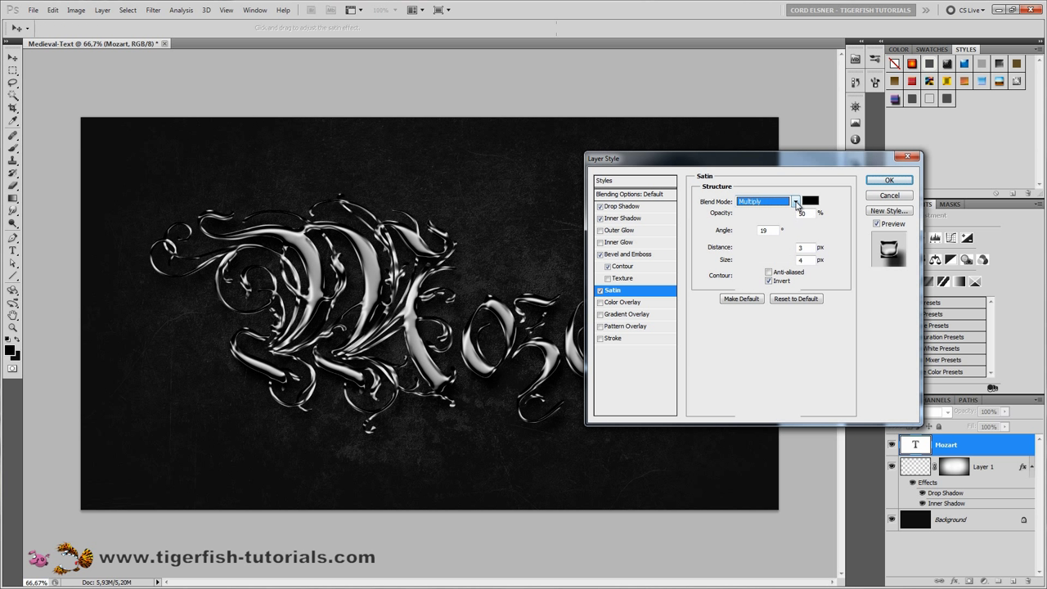
left_click(783, 212)
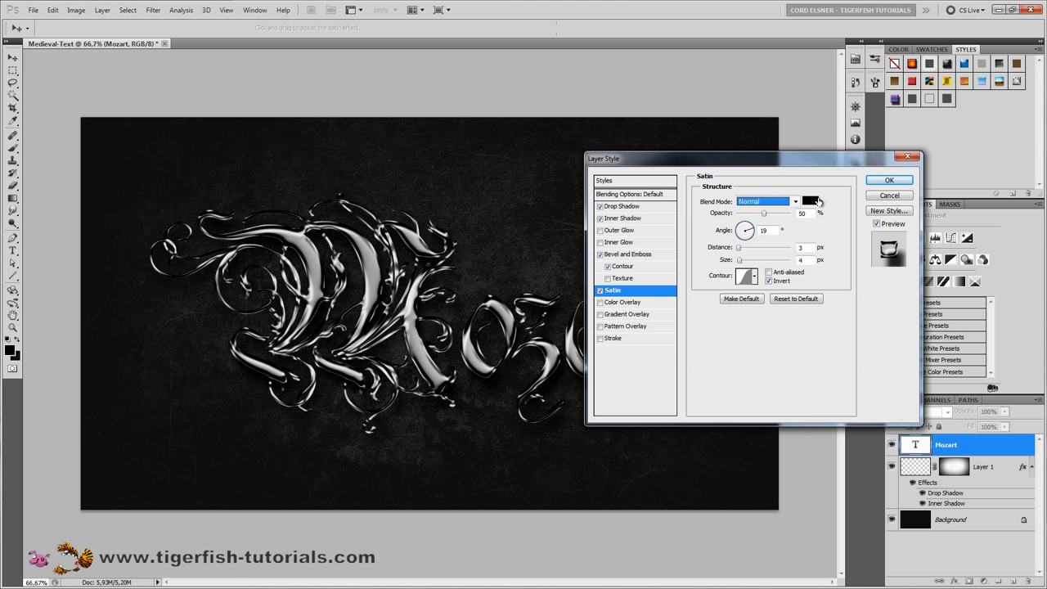
left_click(809, 200)
left_click(360, 221)
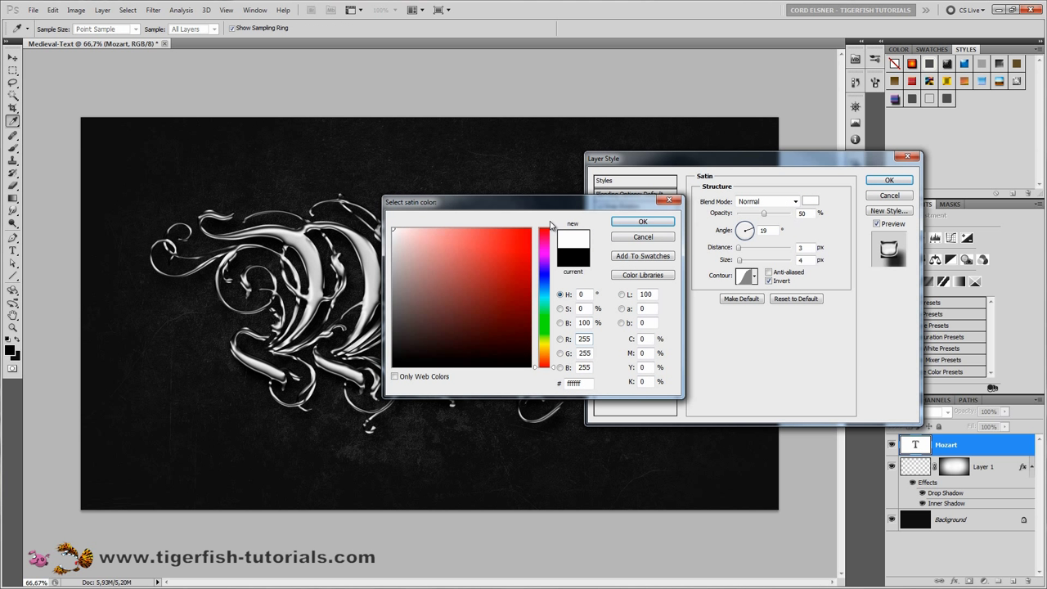
left_click(638, 221)
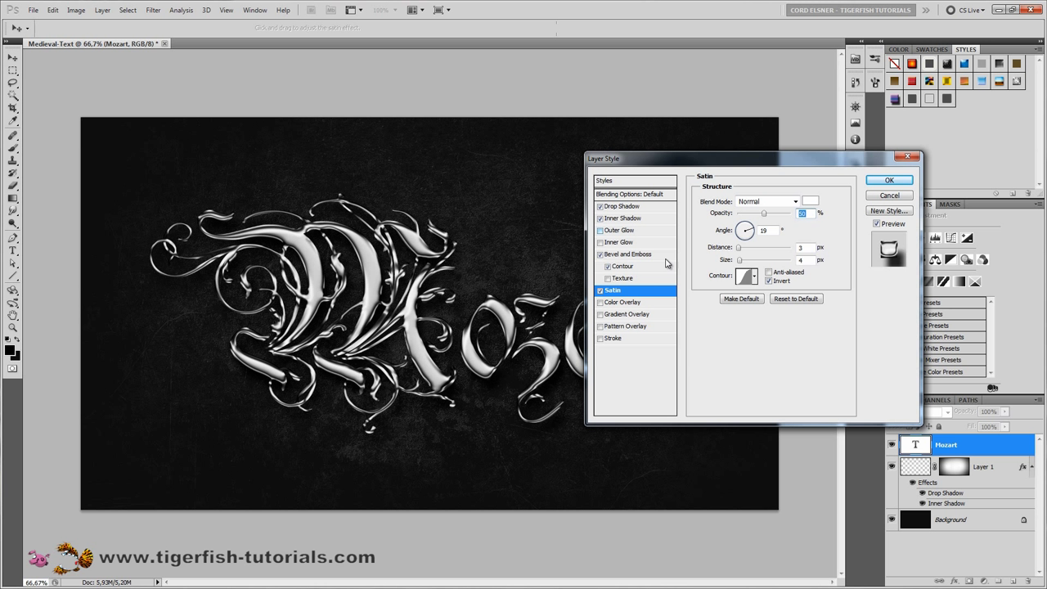
Step: Set the satin to 20° angle, 30 px distance, 15 px size, anti-aliased, with the Linear contour
key("Tab")
type("20")
key("Tab")
type("30")
key("Tab")
type("1")
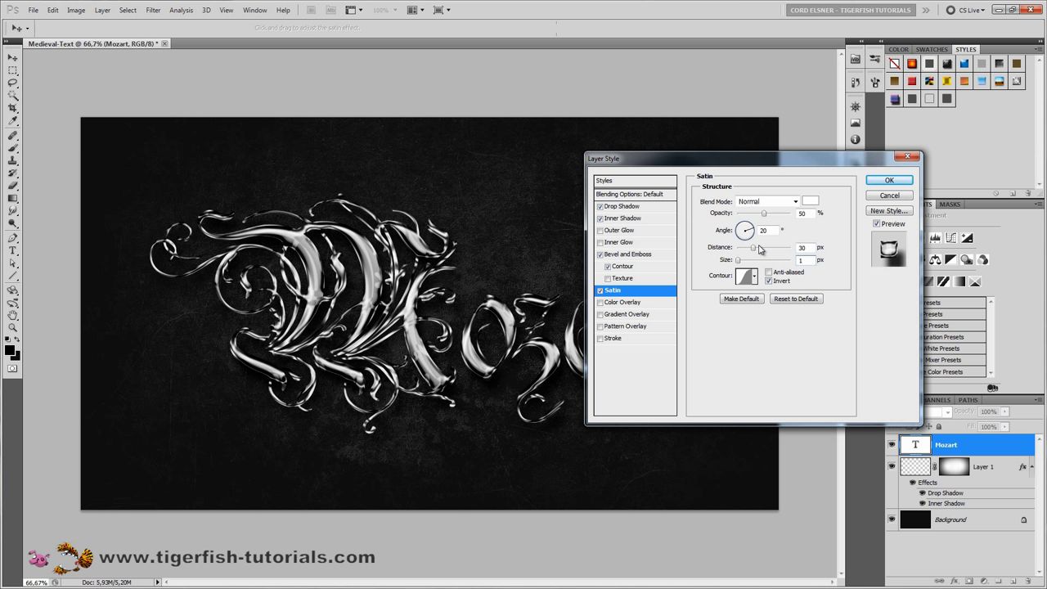
type("5")
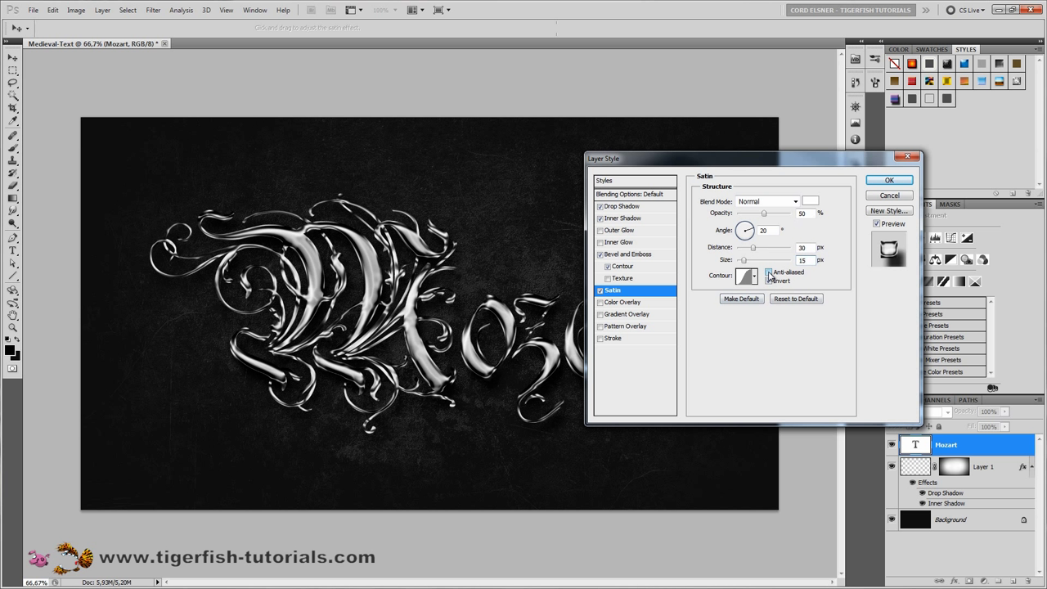
left_click(769, 272)
left_click(754, 276)
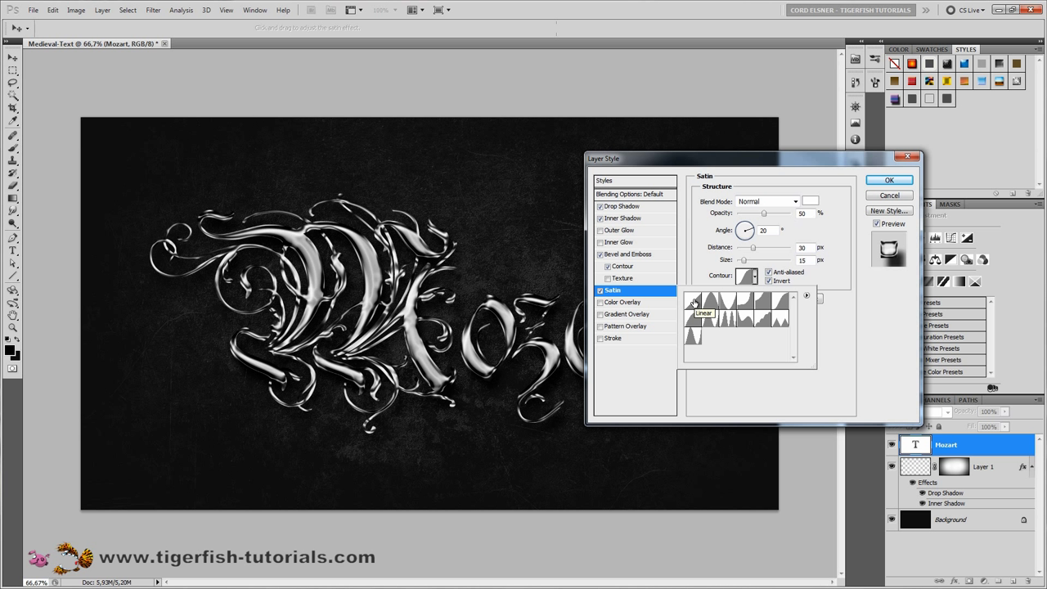
left_click(693, 302)
left_click(846, 320)
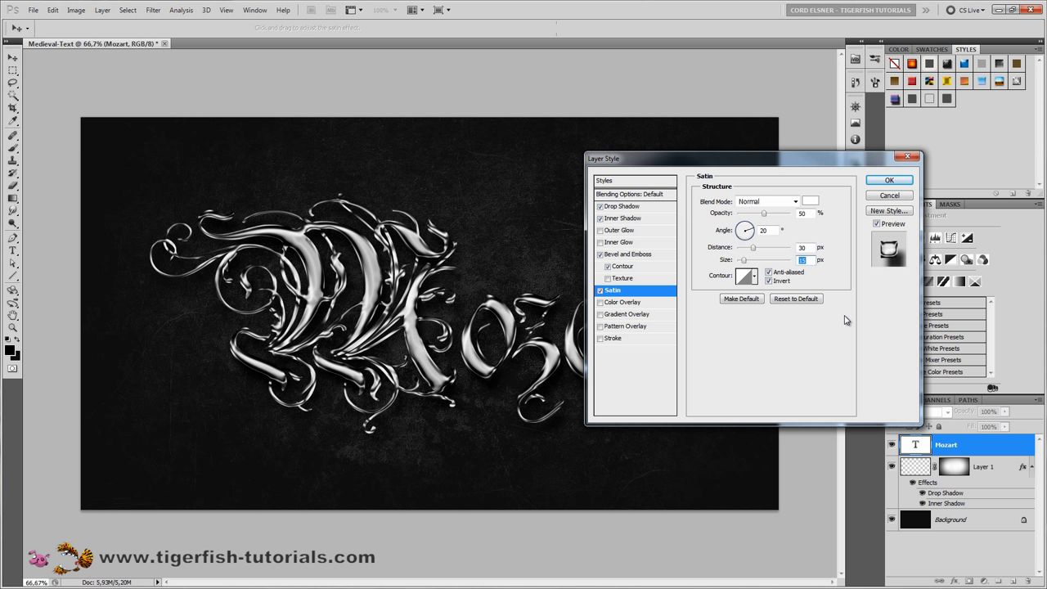
Step: Add a Color Overlay in grey #999999 (brightness 60) to the Mozart text
left_click(616, 303)
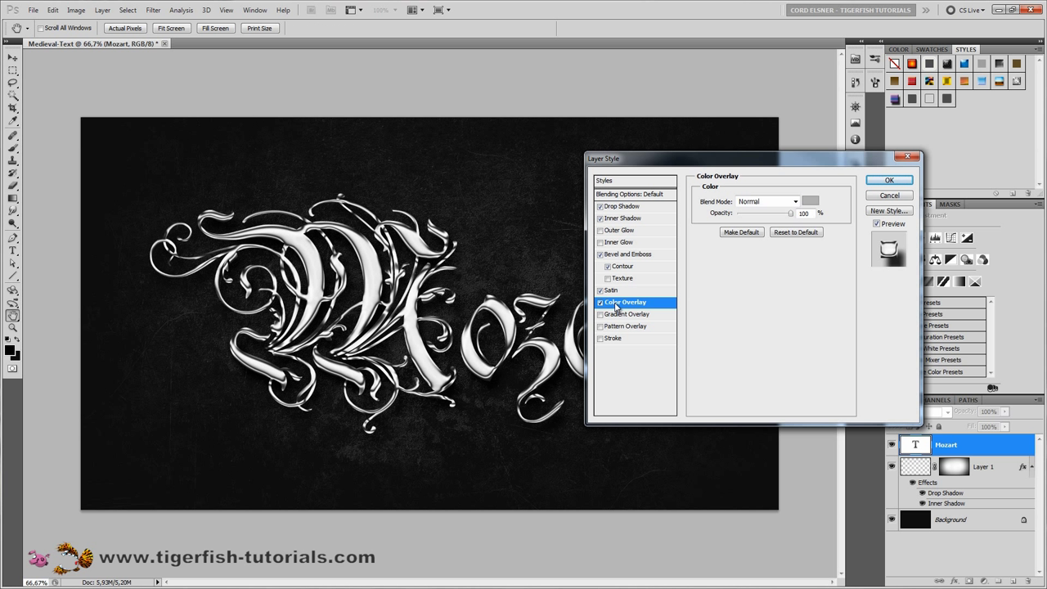
left_click(809, 202)
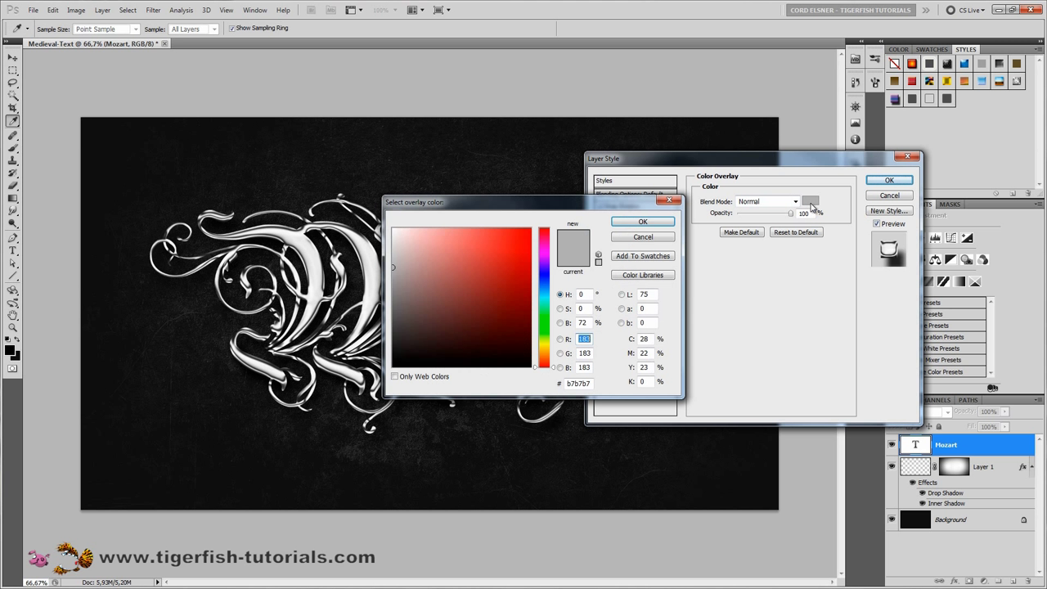
left_click(590, 293)
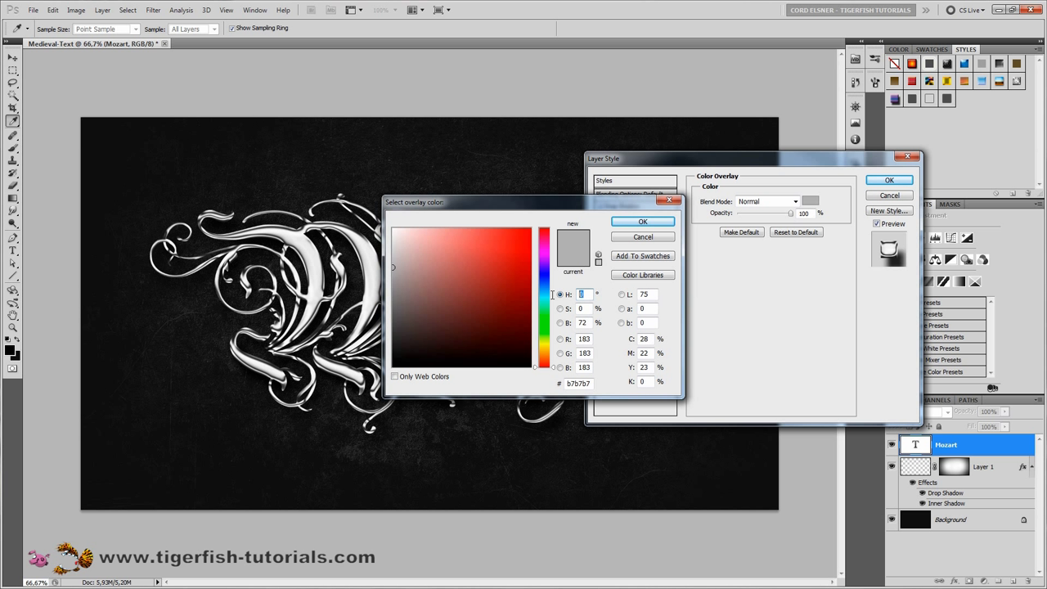
key("Tab")
key("Tab")
type("60")
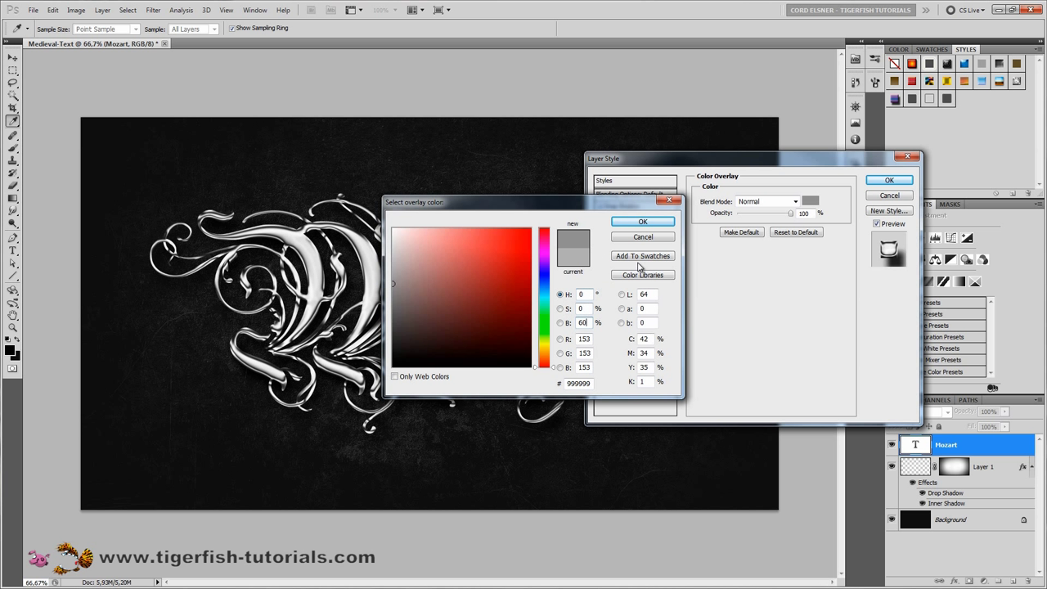
left_click(643, 222)
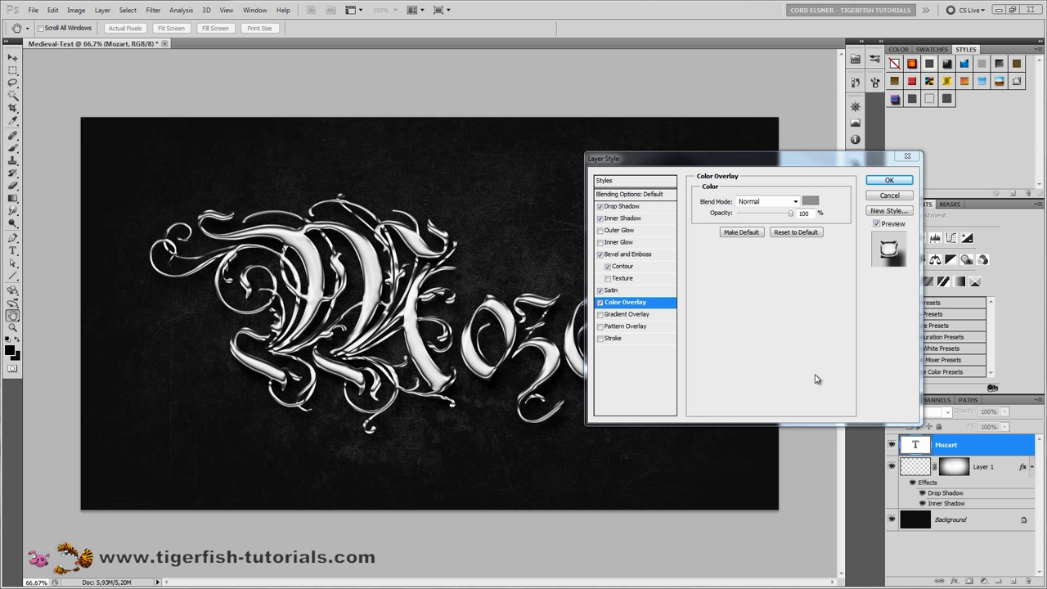
left_click(791, 352)
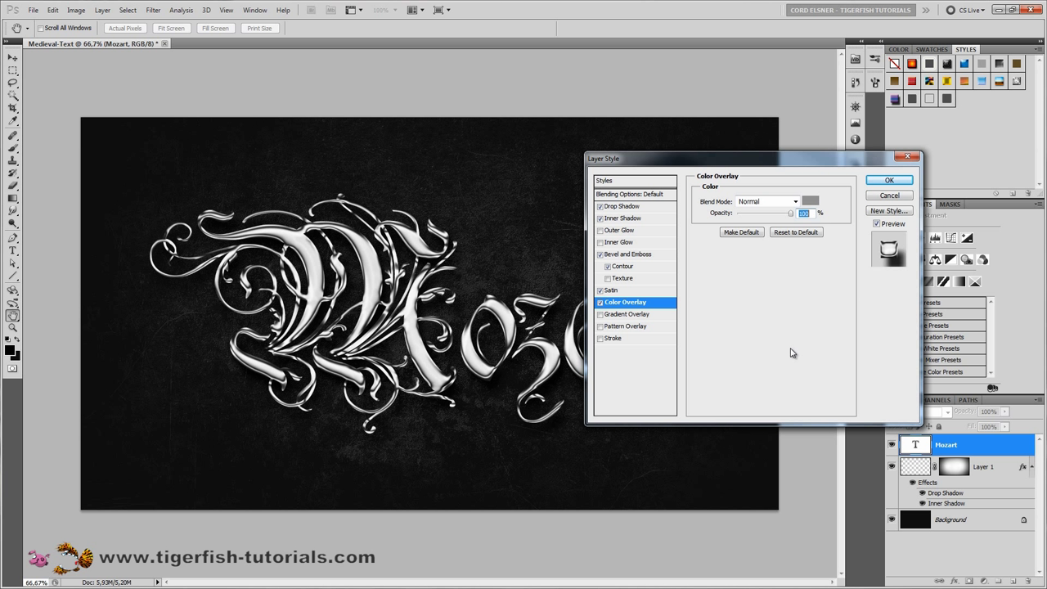
Step: Add a 5 px Stroke positioned Inside with a Gradient fill type
left_click(614, 340)
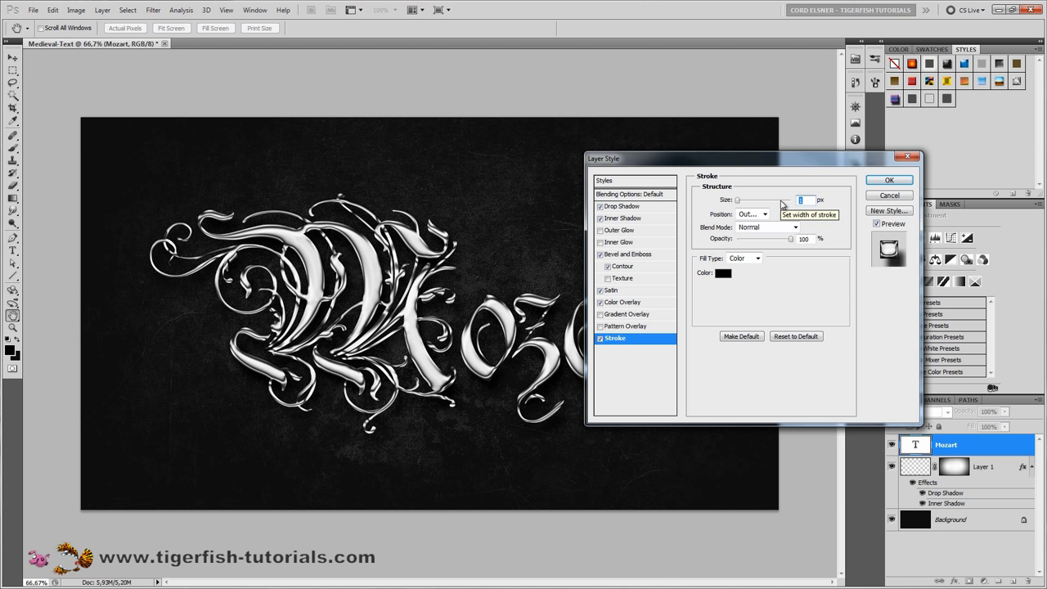
type("5")
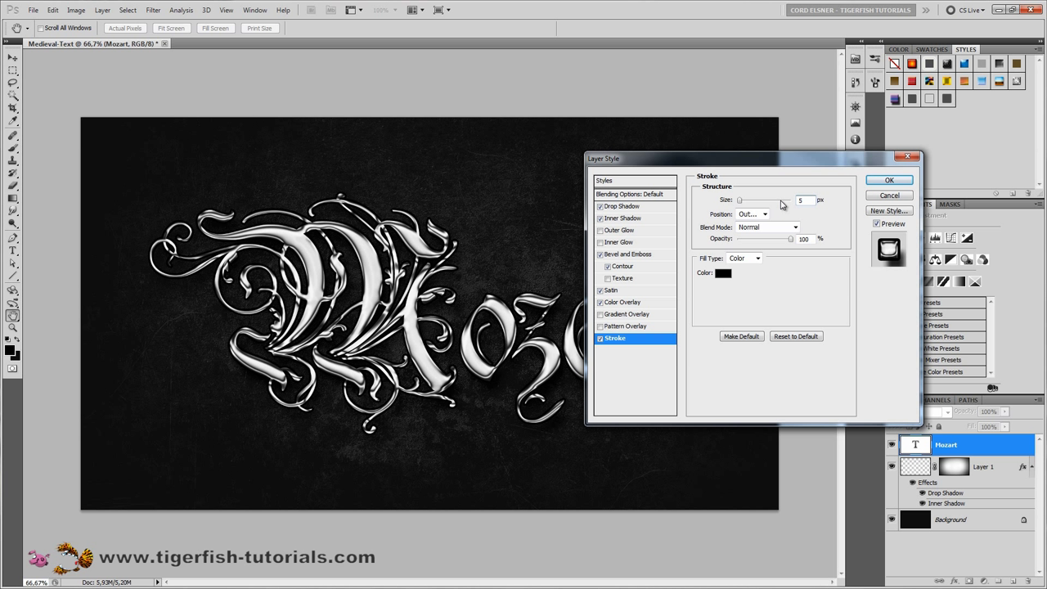
left_click(760, 214)
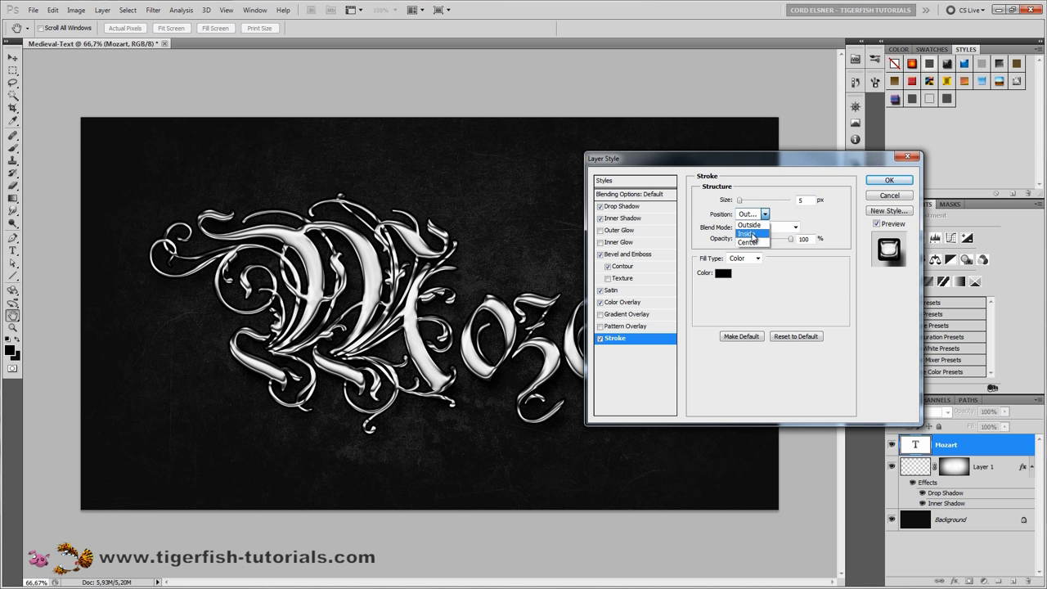
left_click(752, 234)
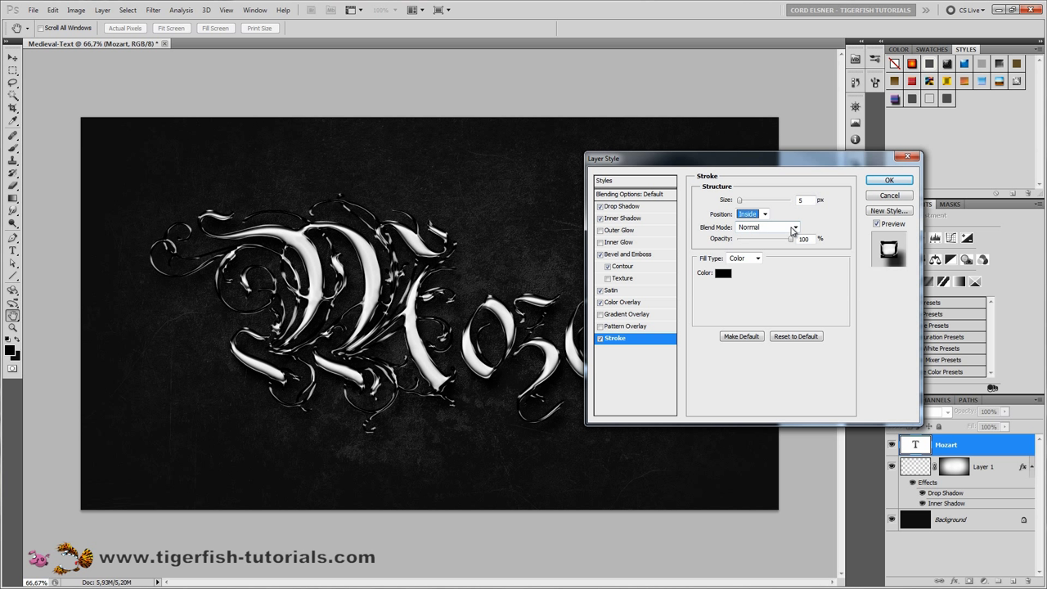
left_click(759, 259)
left_click(734, 281)
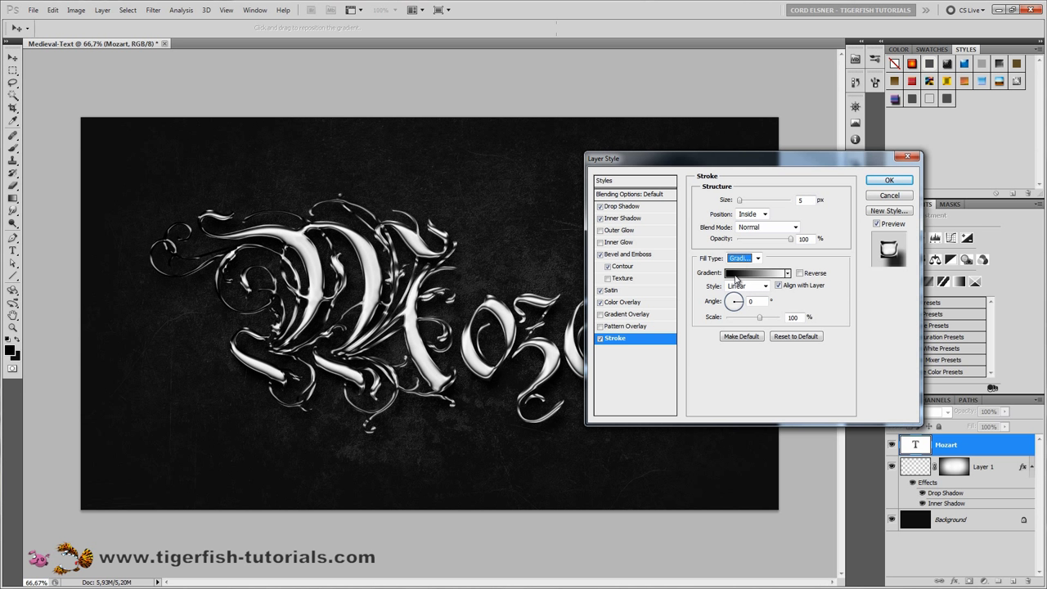
Step: Add a colour stop at 50% to the stroke gradient and make the left stop gold (hue 50)
left_click(734, 277)
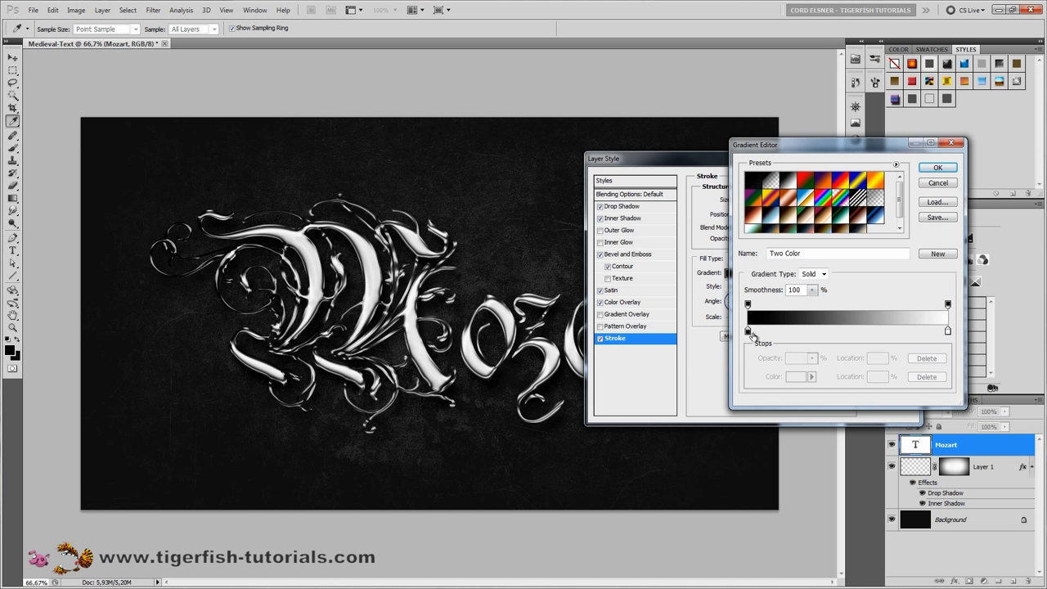
left_click(853, 333)
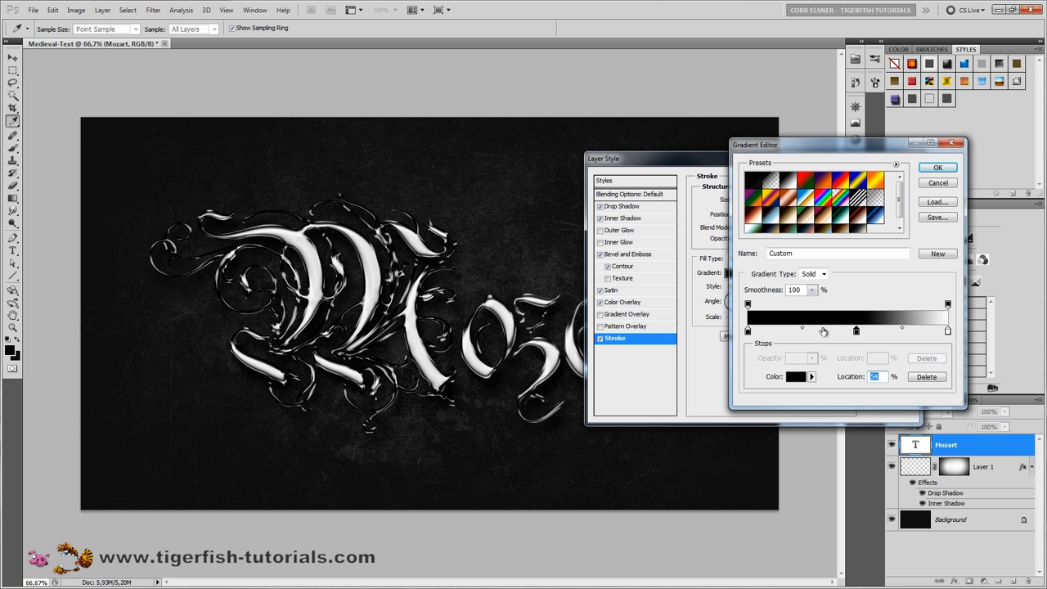
left_click_drag(854, 334, 854, 335)
type("50")
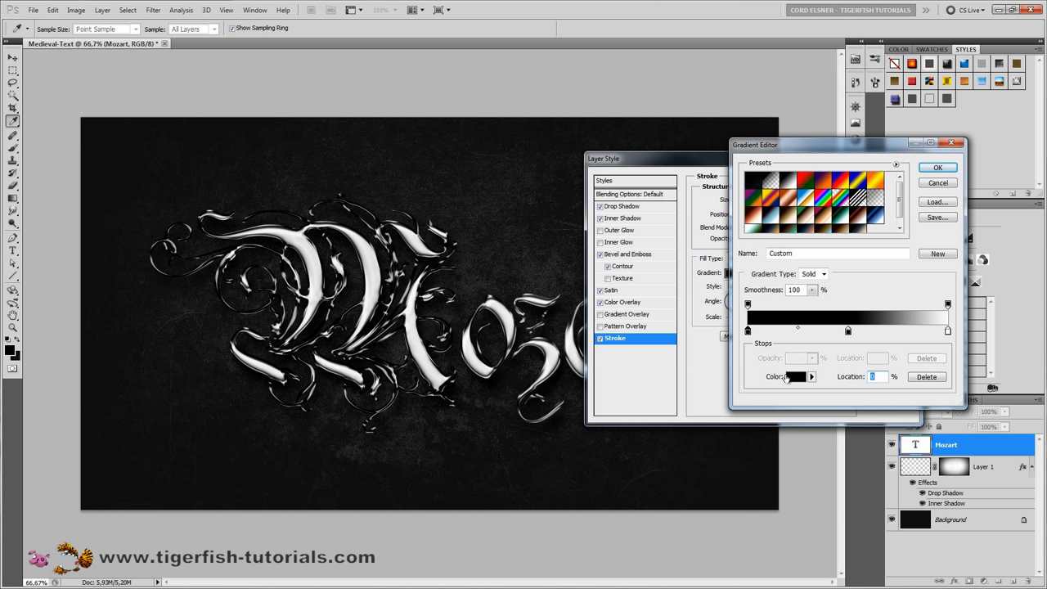
left_click(796, 376)
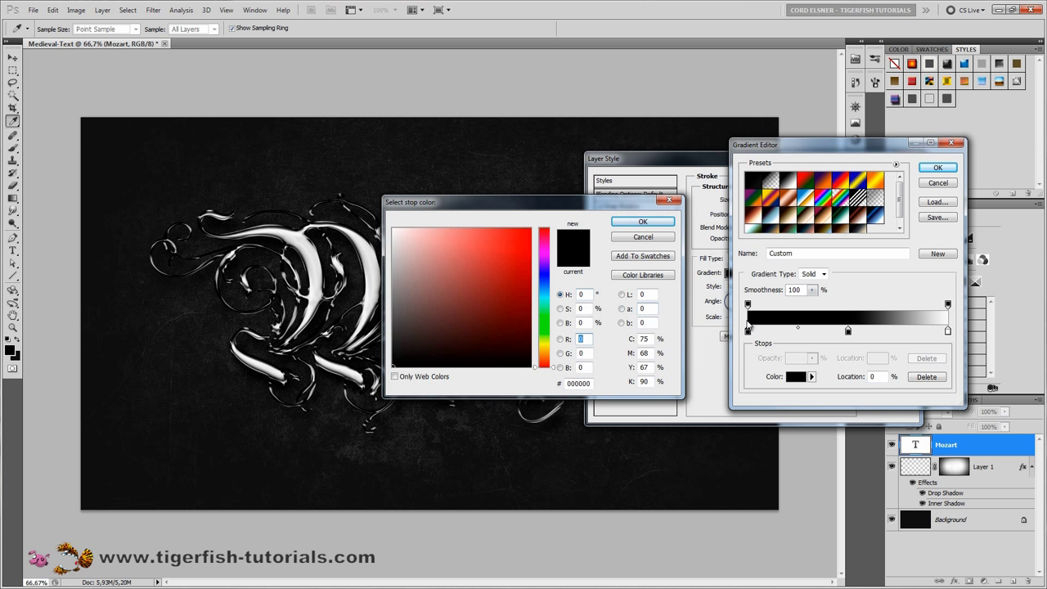
left_click(582, 294)
type("50")
key("Tab")
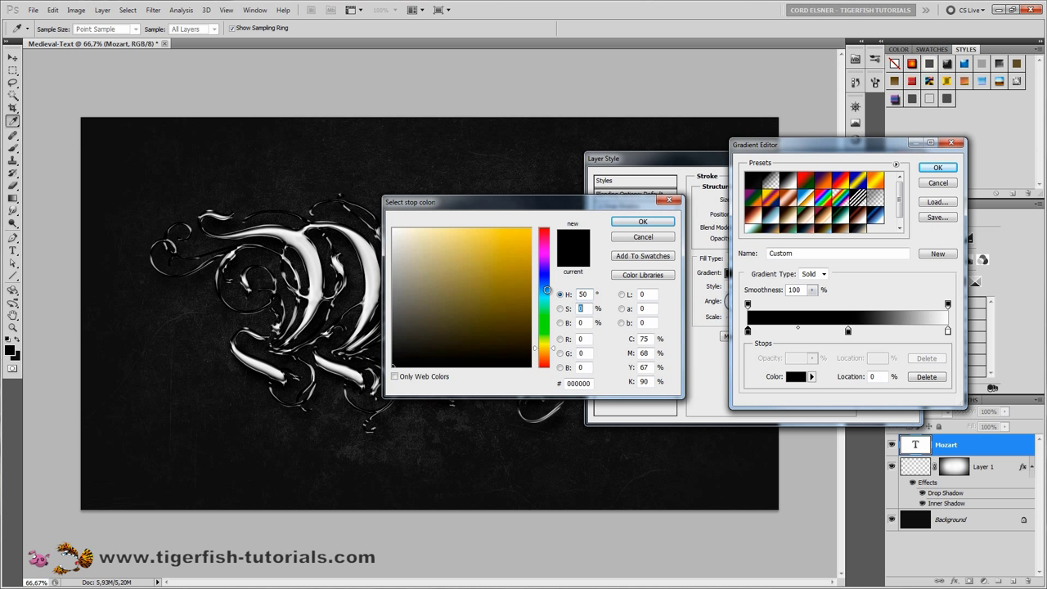
type("50")
type("75")
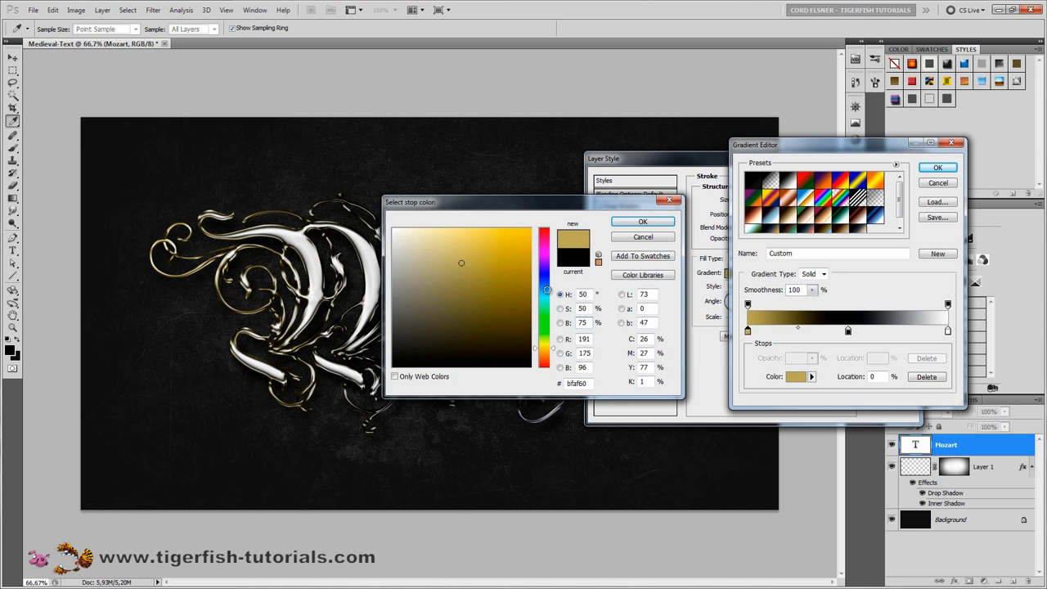
key("Return")
Step: Make the middle gradient stop tan: hue 45, saturation 25, brightness 50
left_click(848, 330)
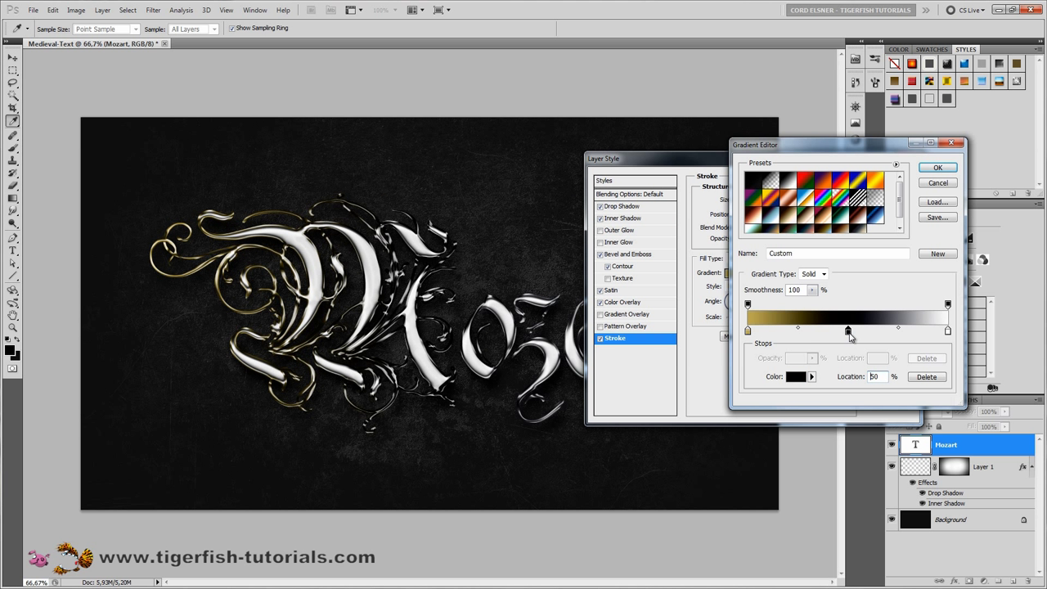
left_click(796, 377)
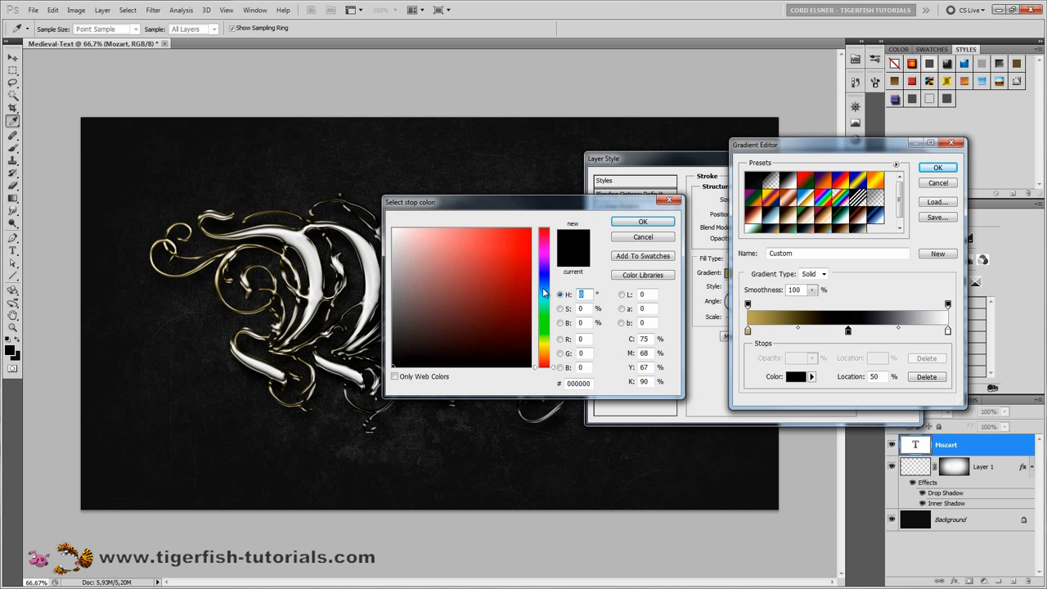
type("45")
key("Tab")
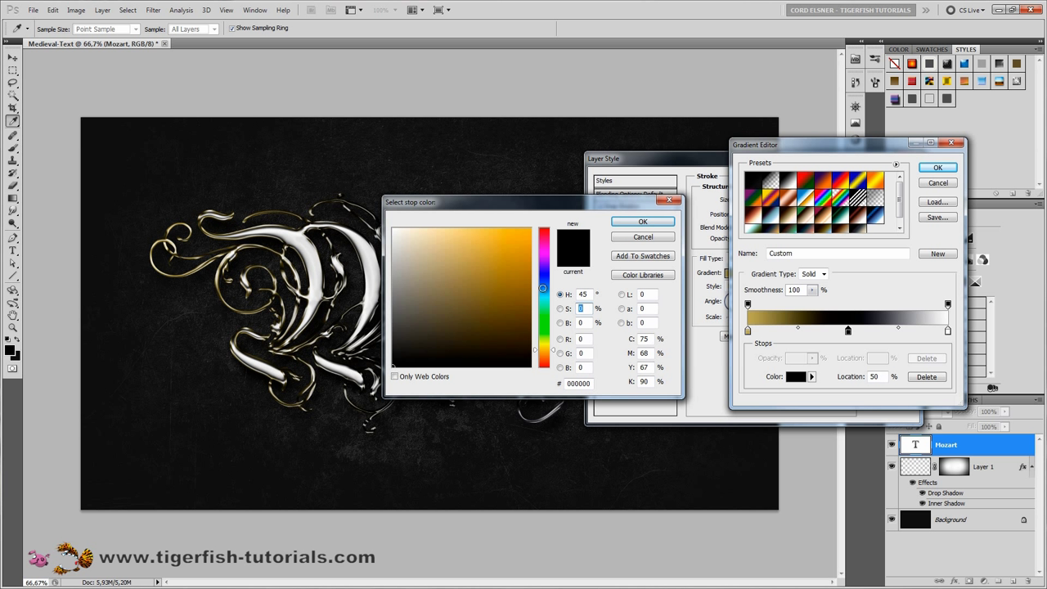
type("25")
key("Tab")
type("50")
key("Return")
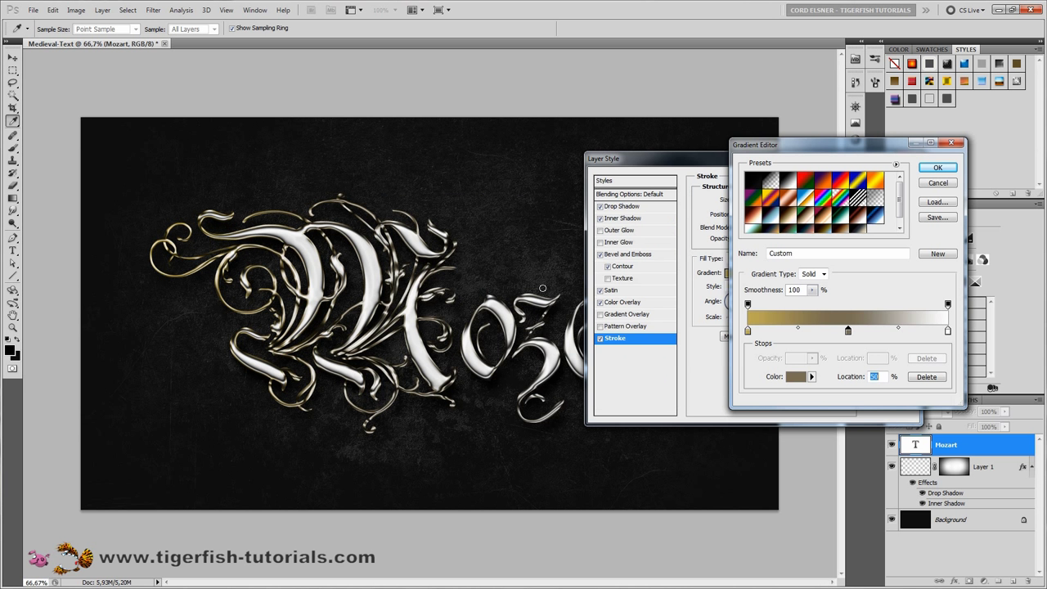
Step: Make the right gradient stop dark brown: hue 40, saturation 65, brightness 30
left_click(948, 331)
left_click(797, 377)
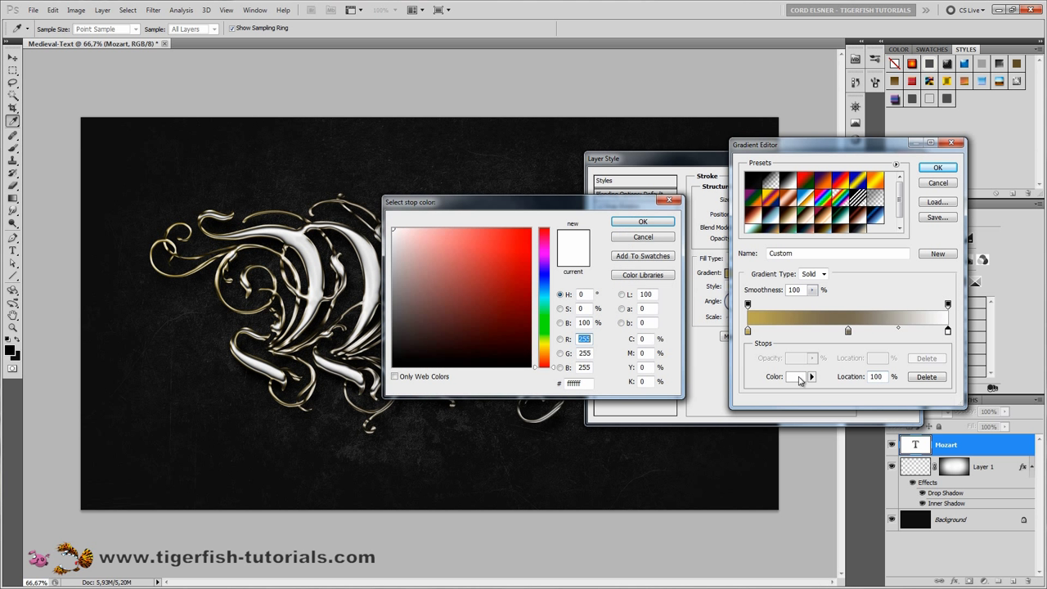
left_click(583, 294)
type("40")
key("Tab")
type("65")
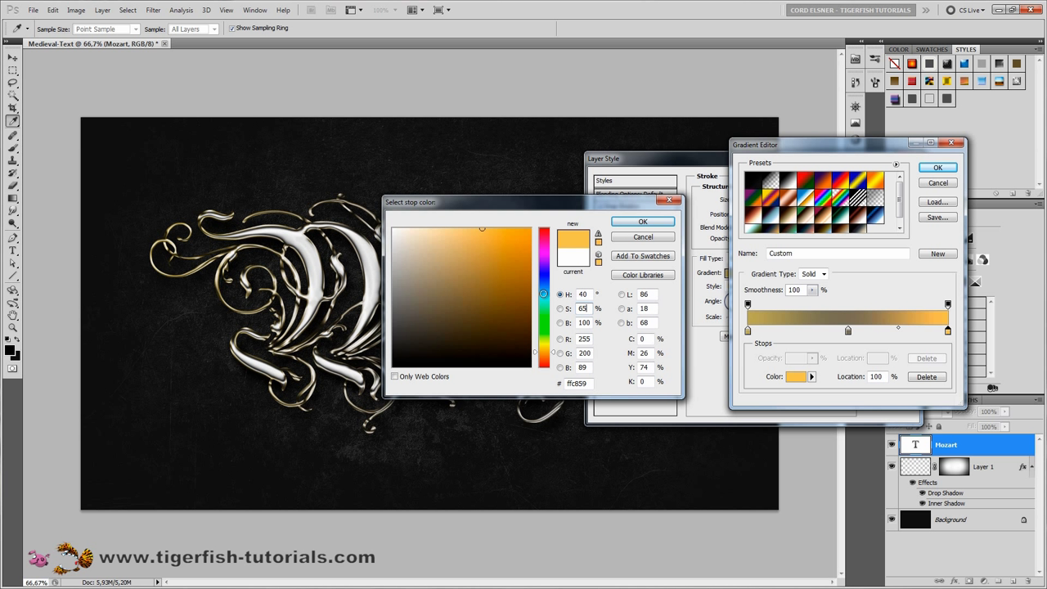
key("Tab")
type("30")
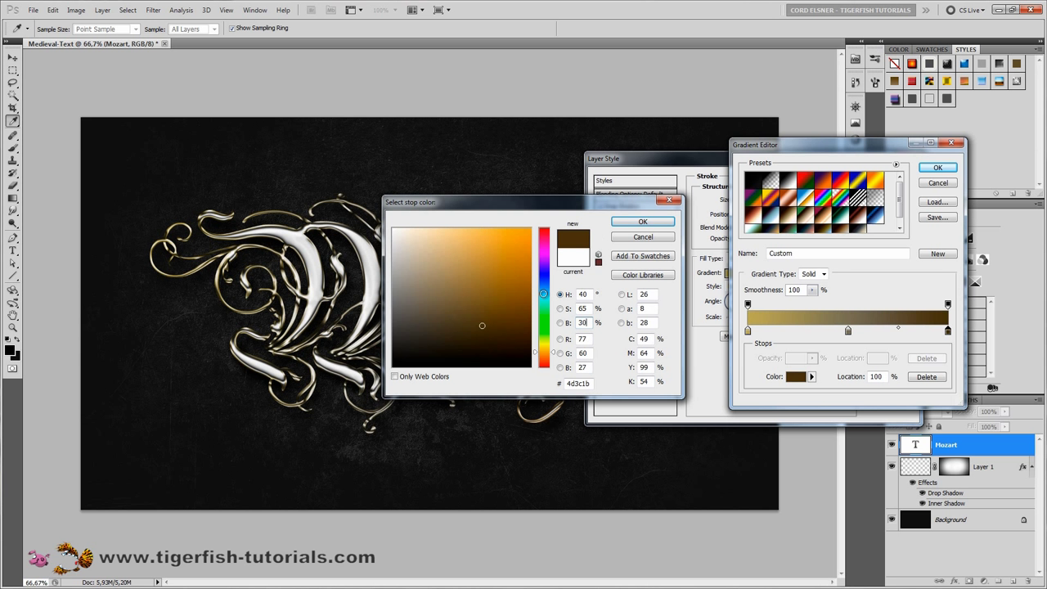
key("Return")
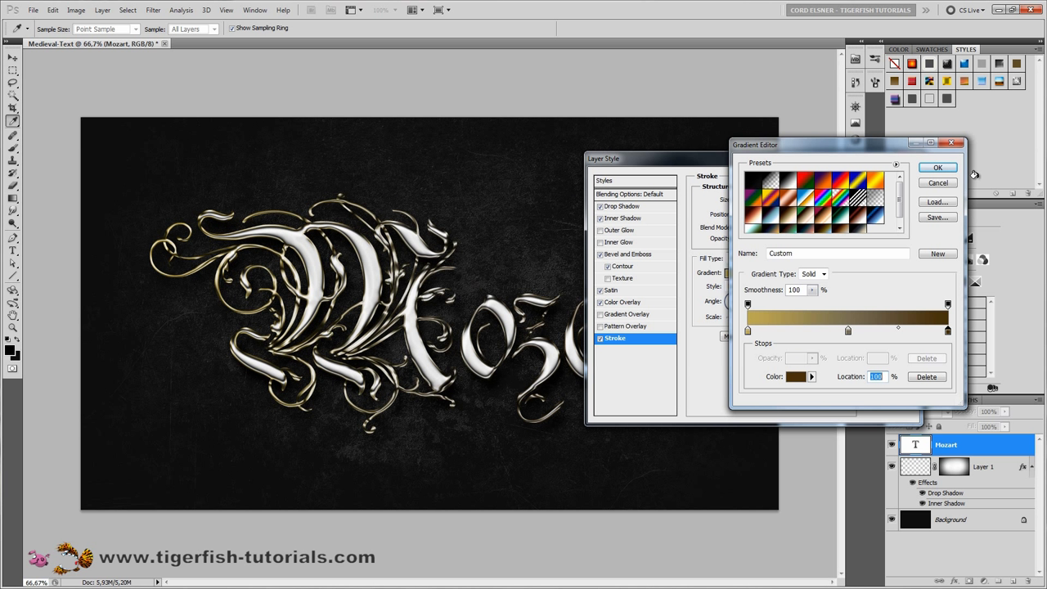
Step: Accept the gradient, set stroke angle -90° and scale 90%, and apply the layer style
left_click(941, 169)
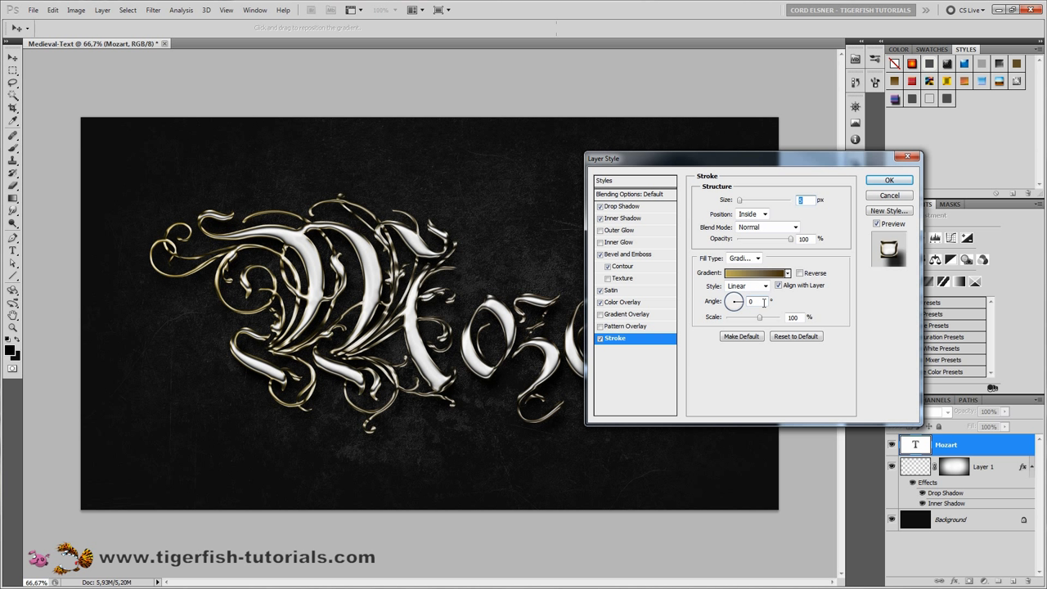
left_click(728, 304)
type("-90")
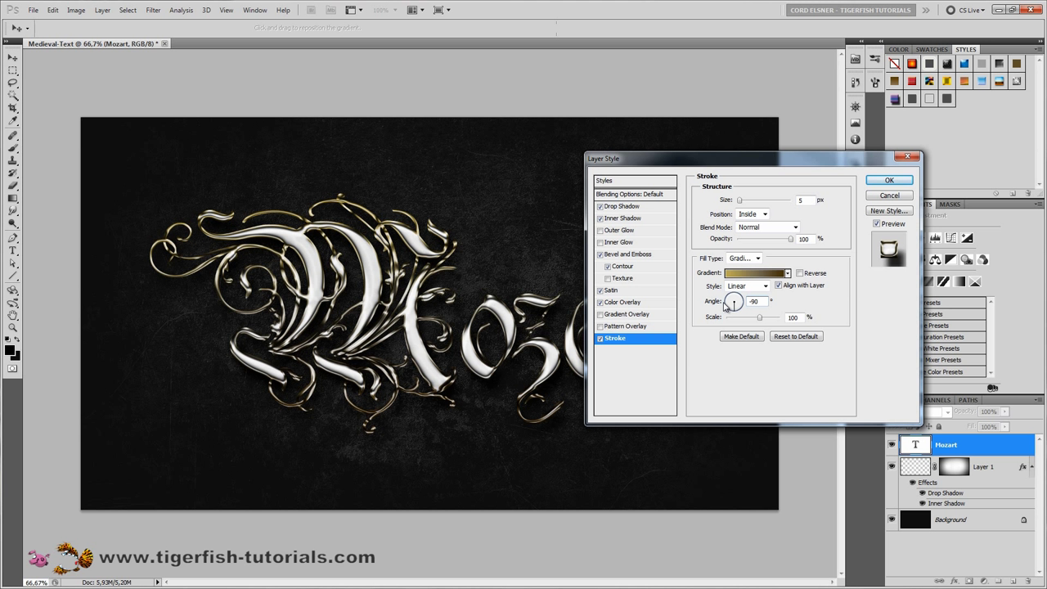
left_click(800, 317)
type("90")
left_click(889, 182)
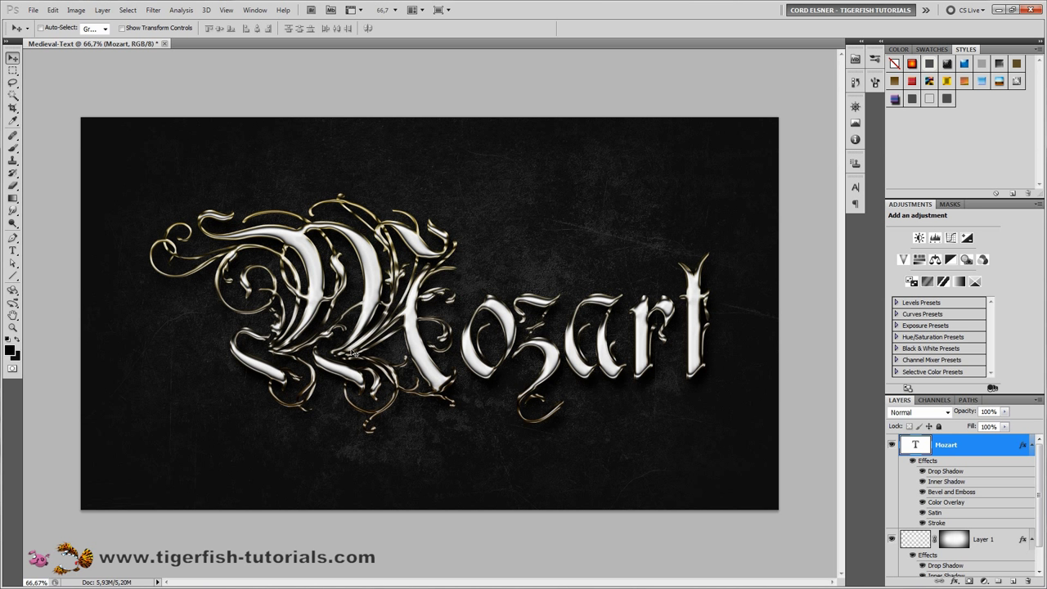
Step: Duplicate the Mozart layer as 'Mozart II'
left_click(1032, 446)
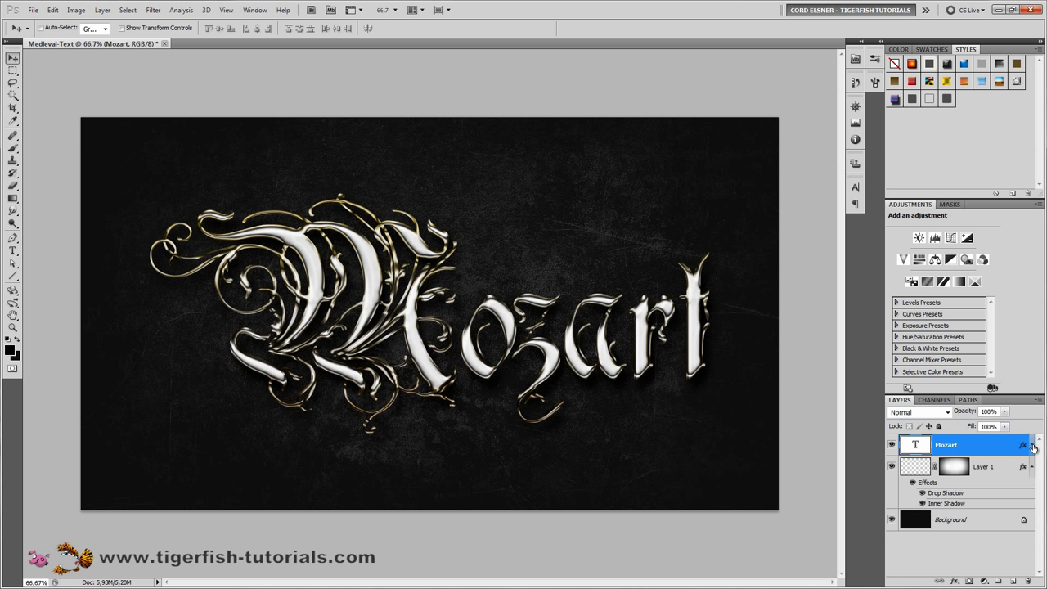
right_click(987, 445)
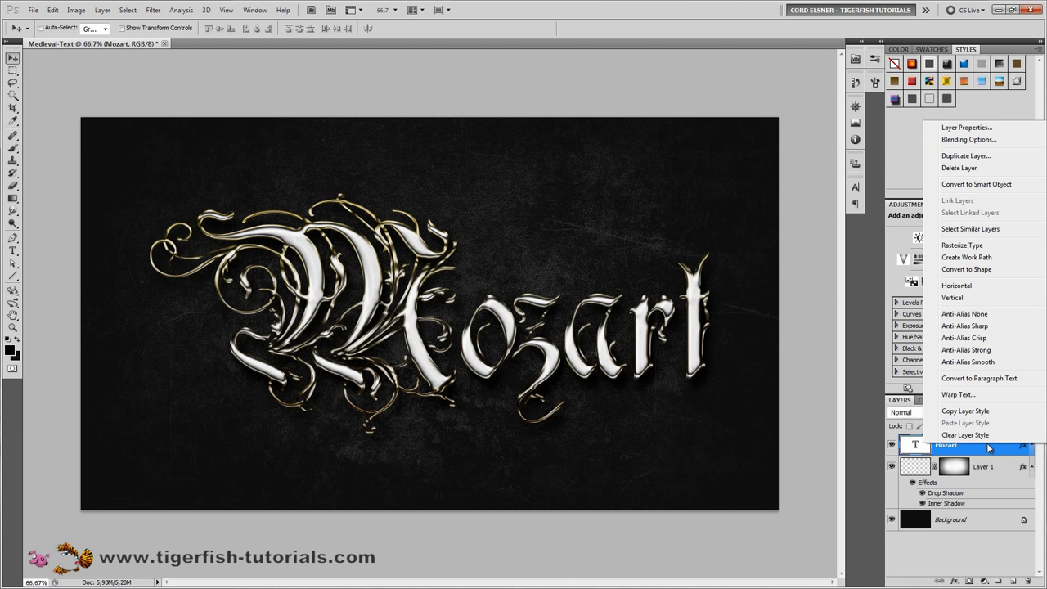
left_click(969, 154)
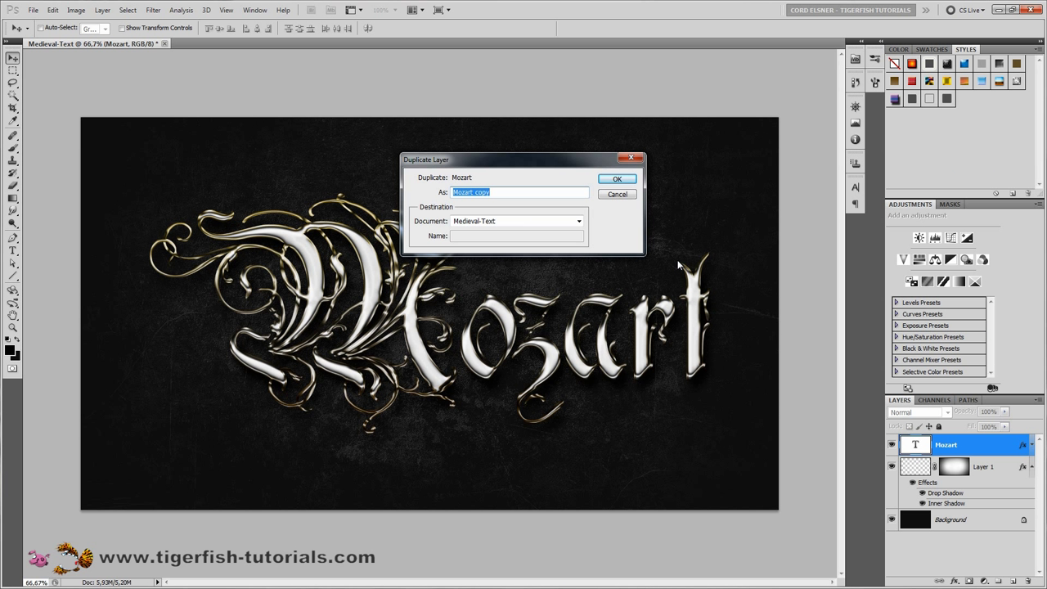
type("Mo")
key("Return")
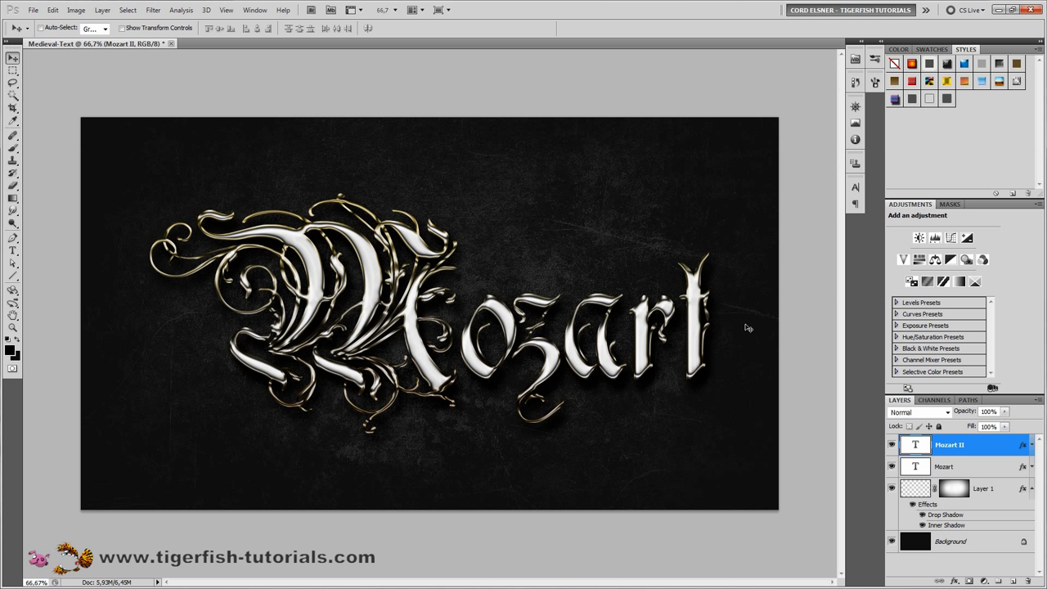
Step: Clear Mozart II's layer style and set its fill to 0%
right_click(985, 450)
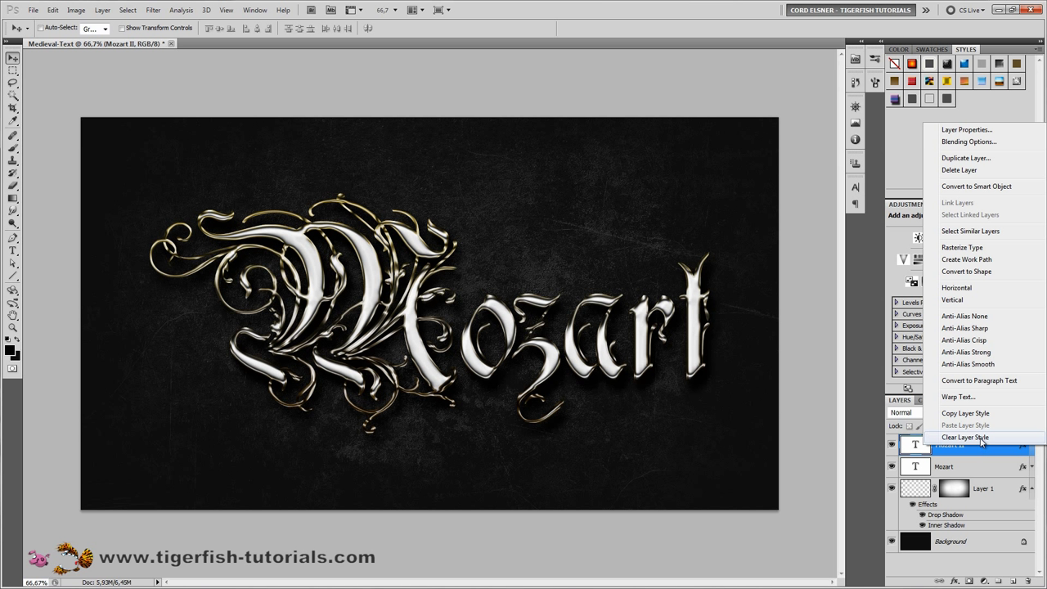
left_click(981, 439)
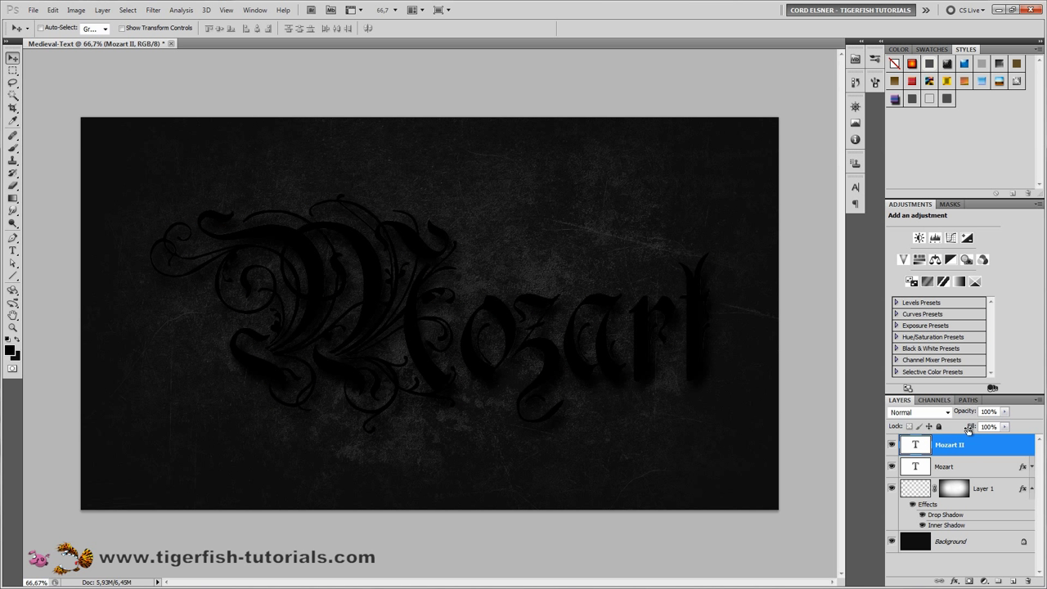
left_click_drag(973, 427, 827, 429)
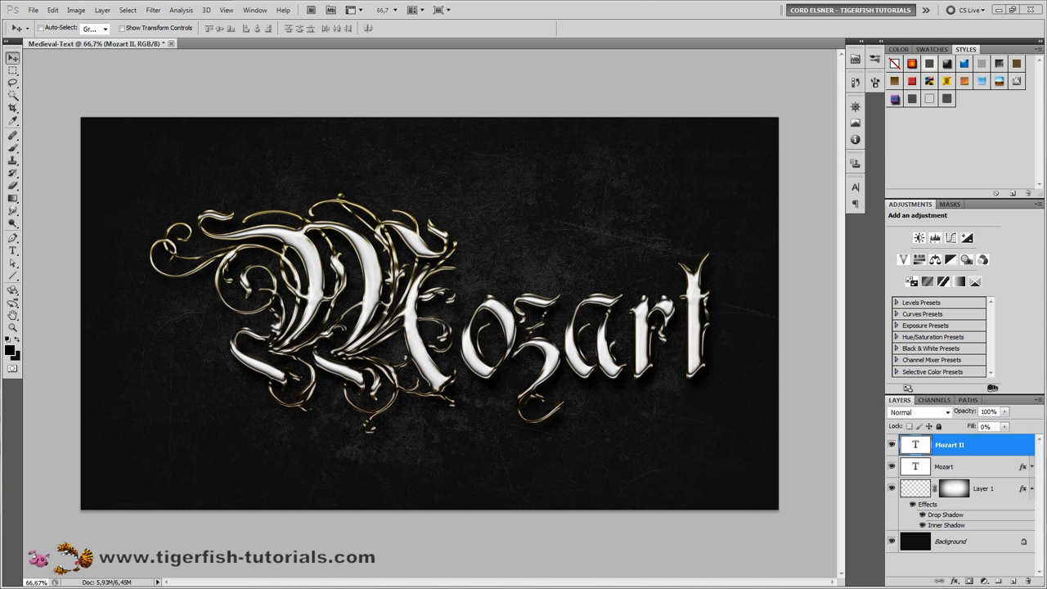
Step: Add a Drop Shadow to Mozart II in Normal mode at 80% opacity
left_click(955, 581)
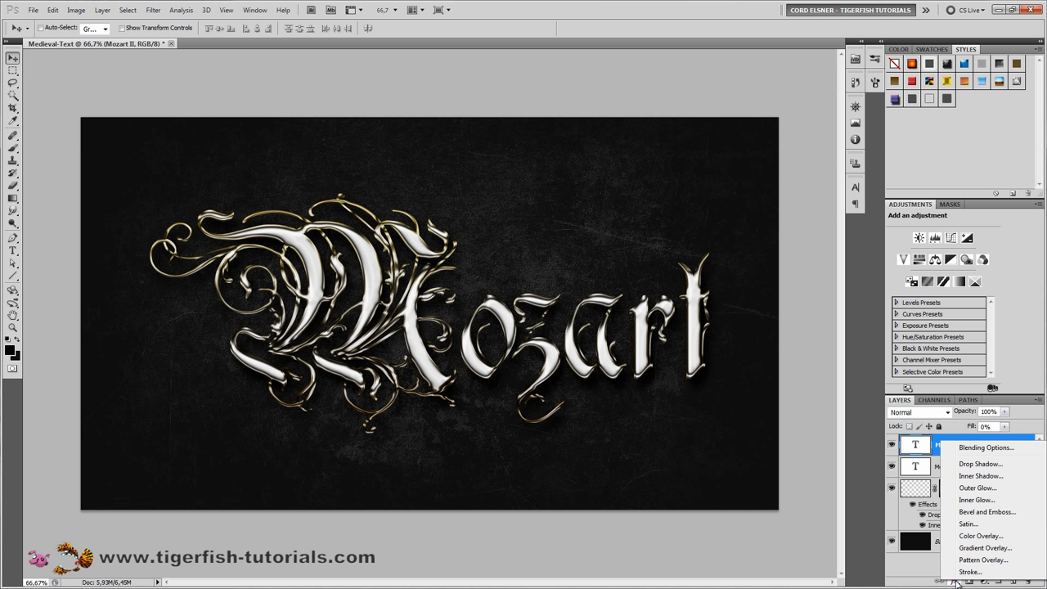
left_click(972, 465)
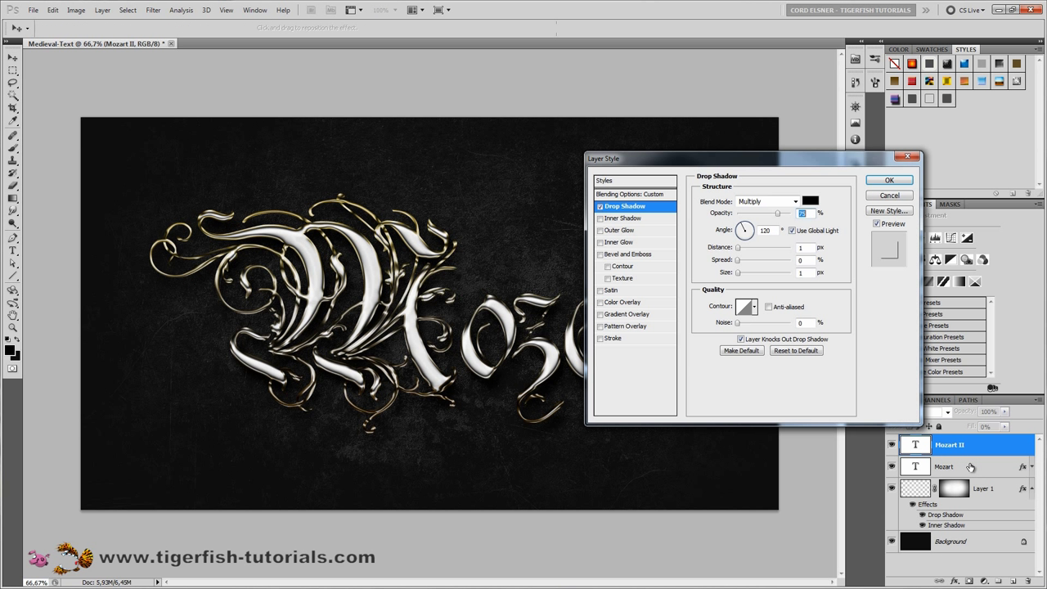
left_click(795, 203)
left_click(789, 203)
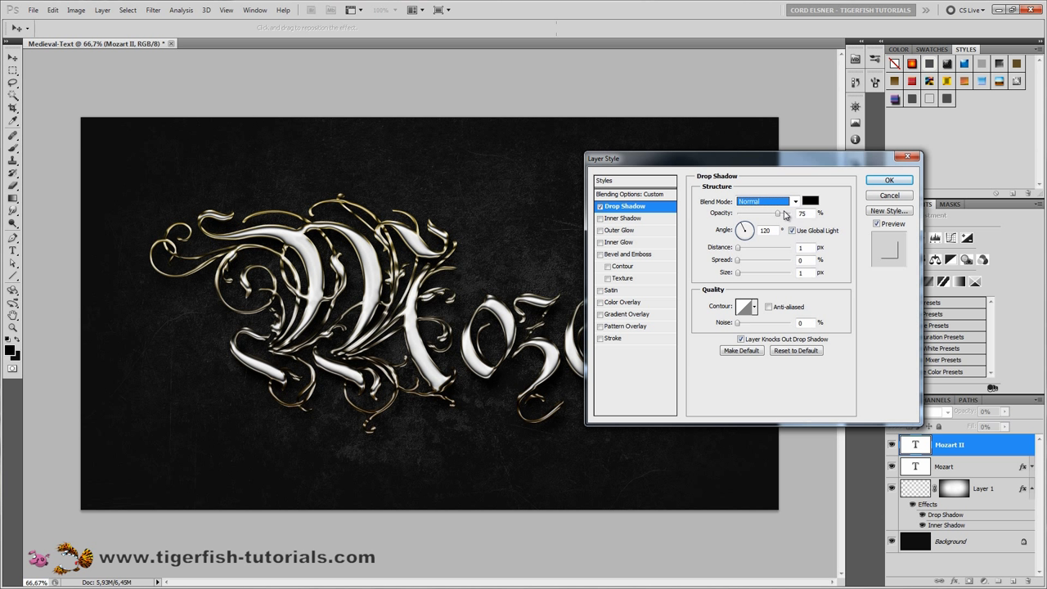
key("Tab")
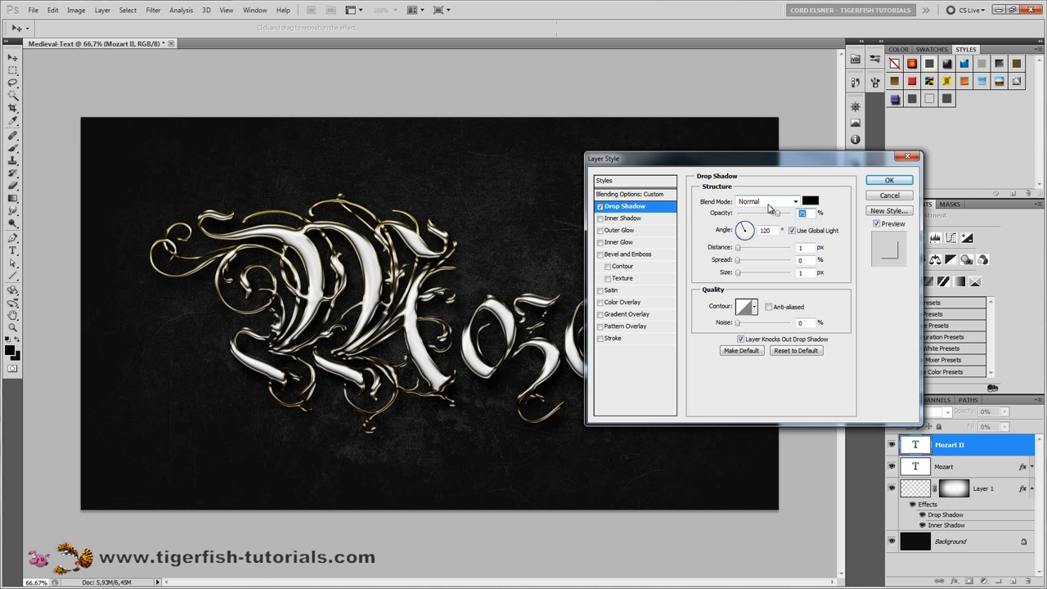
type("80")
Step: Set the shadow to 5 px distance, 10 px size, anti-aliased, without global light; enable Inner Shadow
left_click(792, 232)
left_click_drag(737, 247, 741, 247)
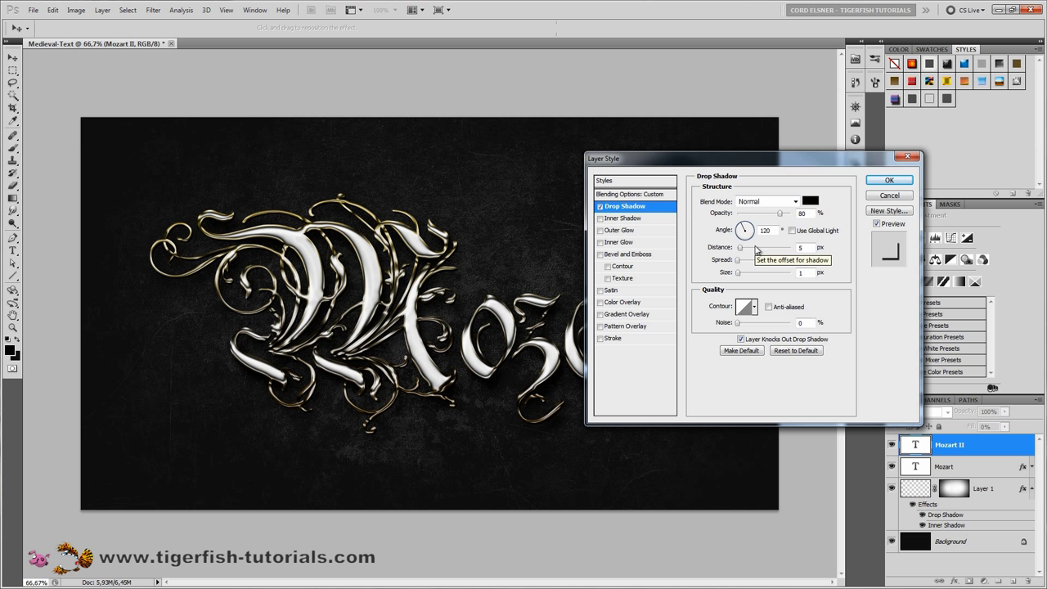
key("Tab")
key("Tab")
type("10")
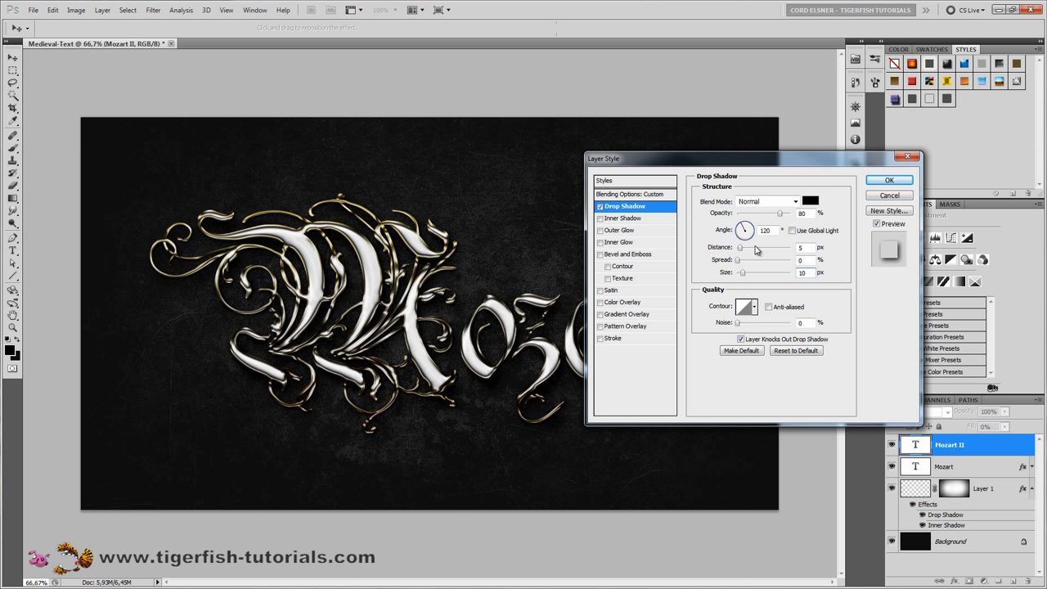
left_click(769, 308)
left_click(615, 219)
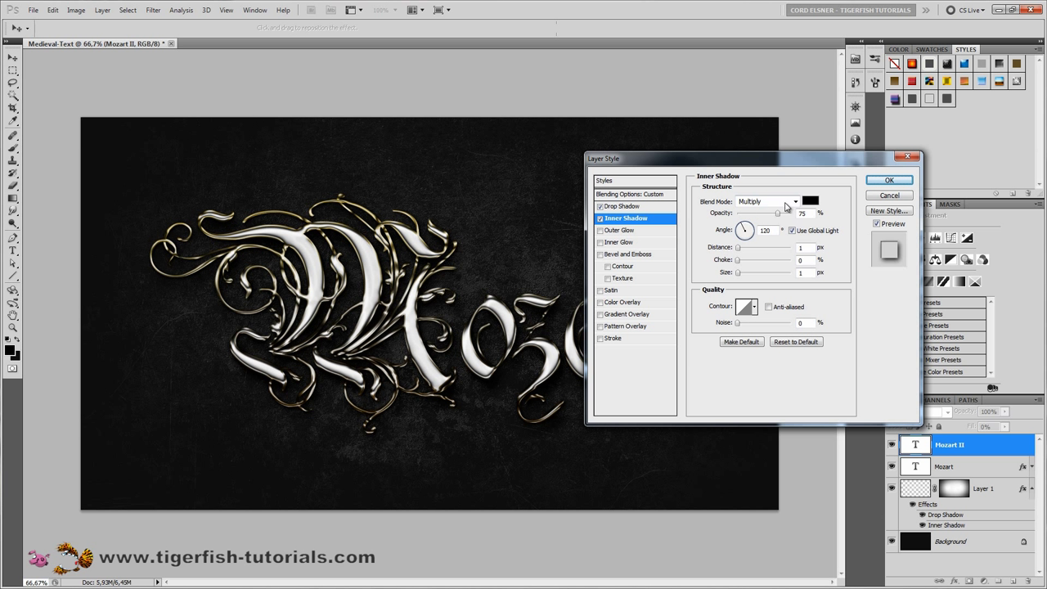
Step: Set the inner shadow colour to dark brown with hue 40
left_click(810, 201)
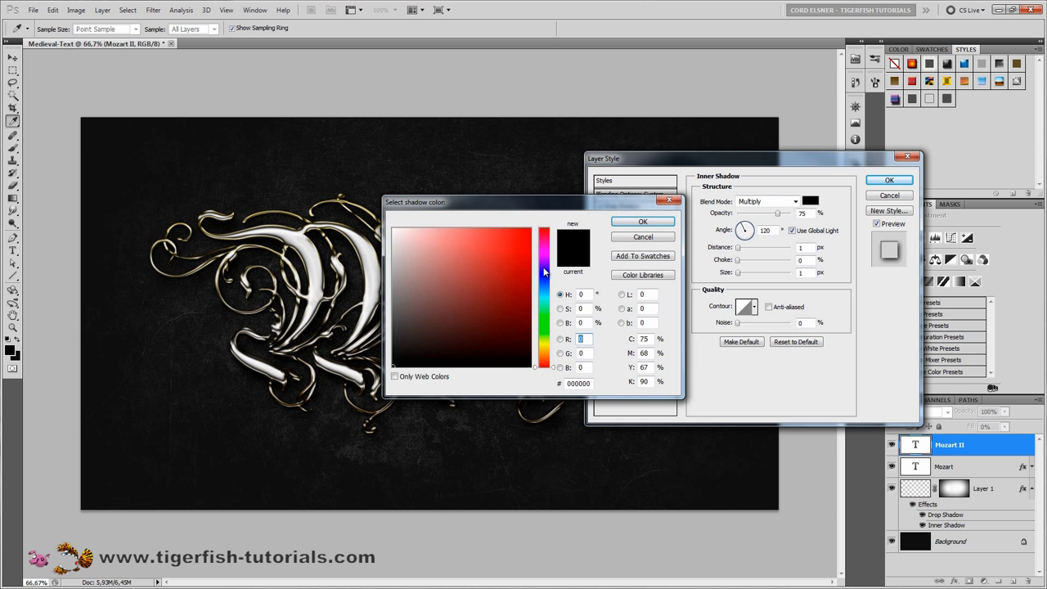
left_click(579, 294)
type("40")
key("Tab")
type("25")
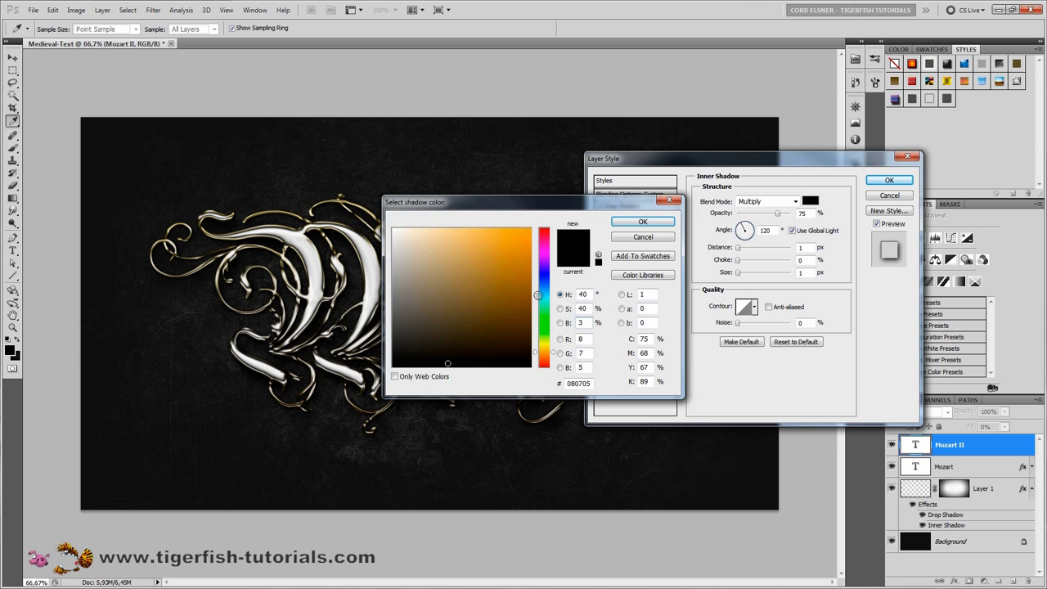
left_click(643, 223)
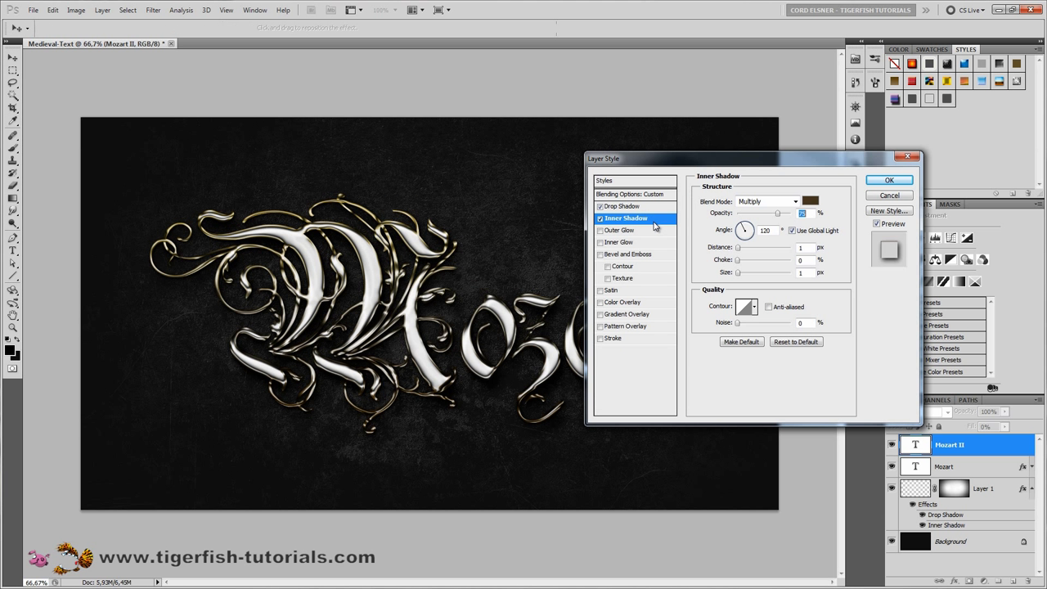
Step: Set the inner shadow to 20 px distance, 0 choke, 25 px size, 2% noise; enable Outer Glow
left_click(808, 247)
type("20")
key("Tab")
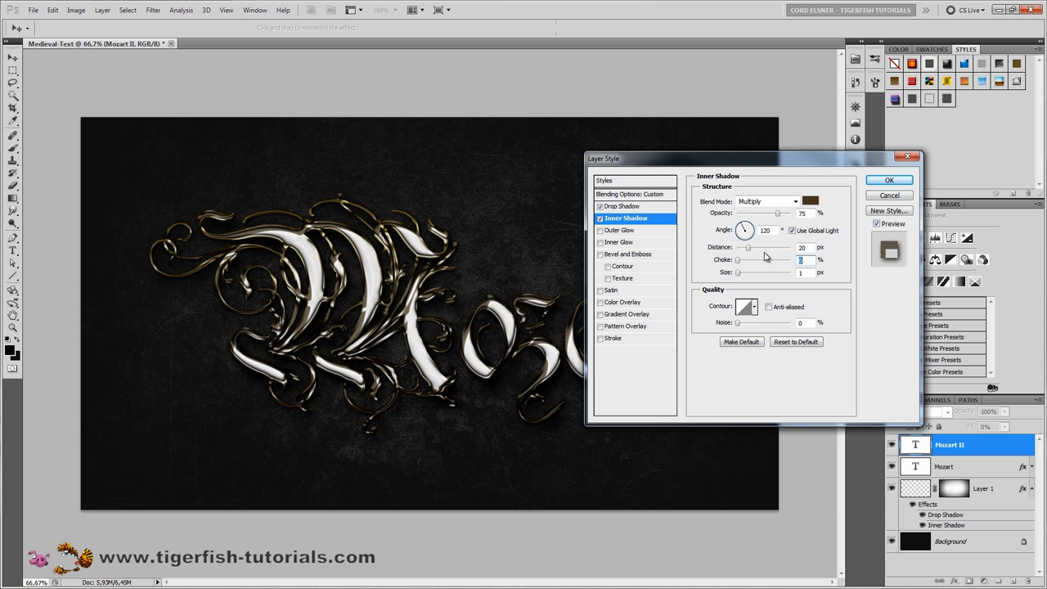
key("Tab")
type("25")
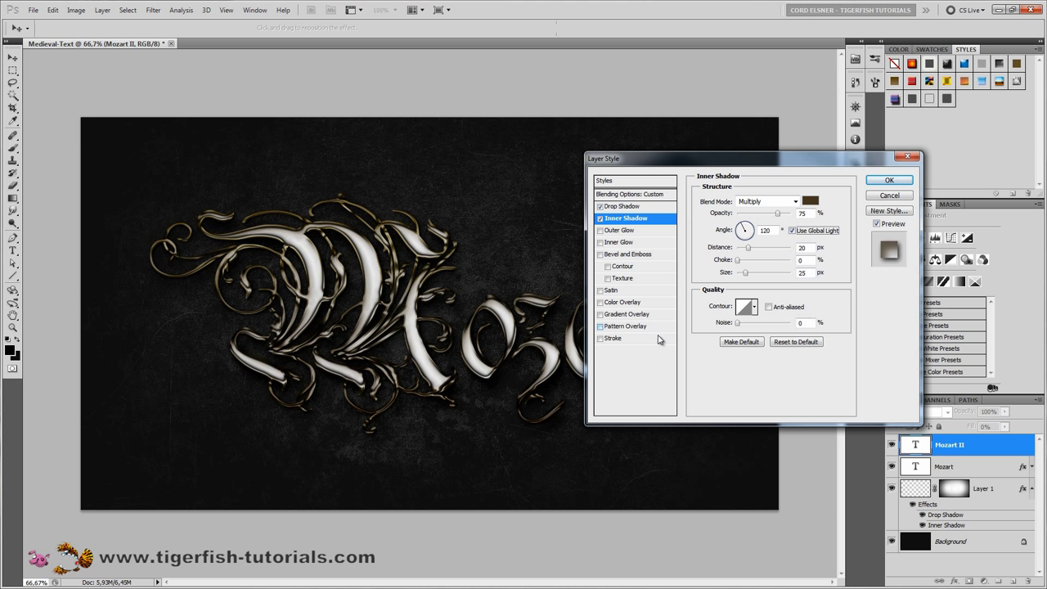
double_click(807, 324)
type("2")
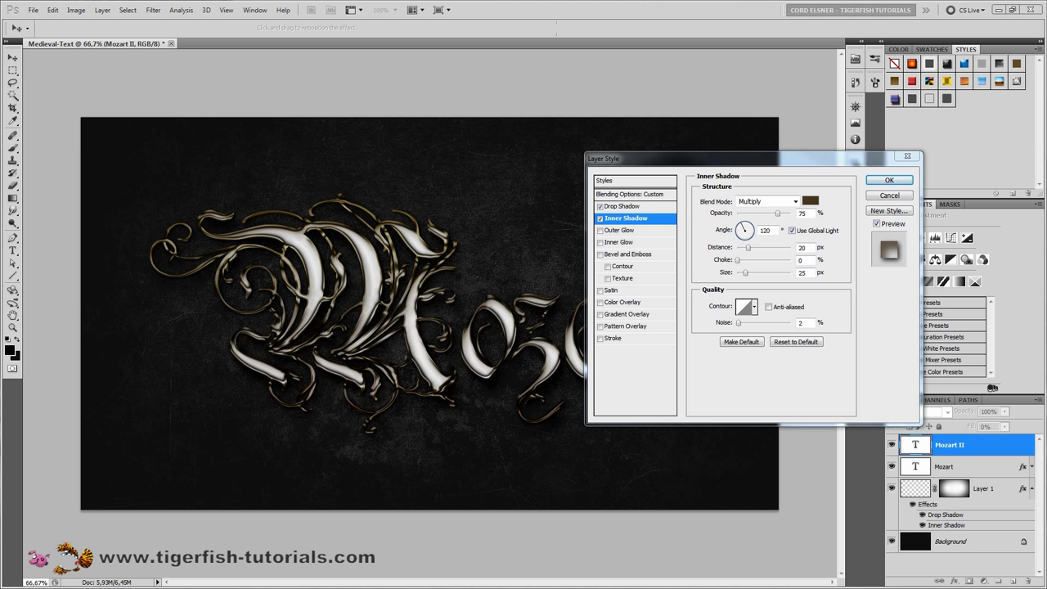
left_click(620, 231)
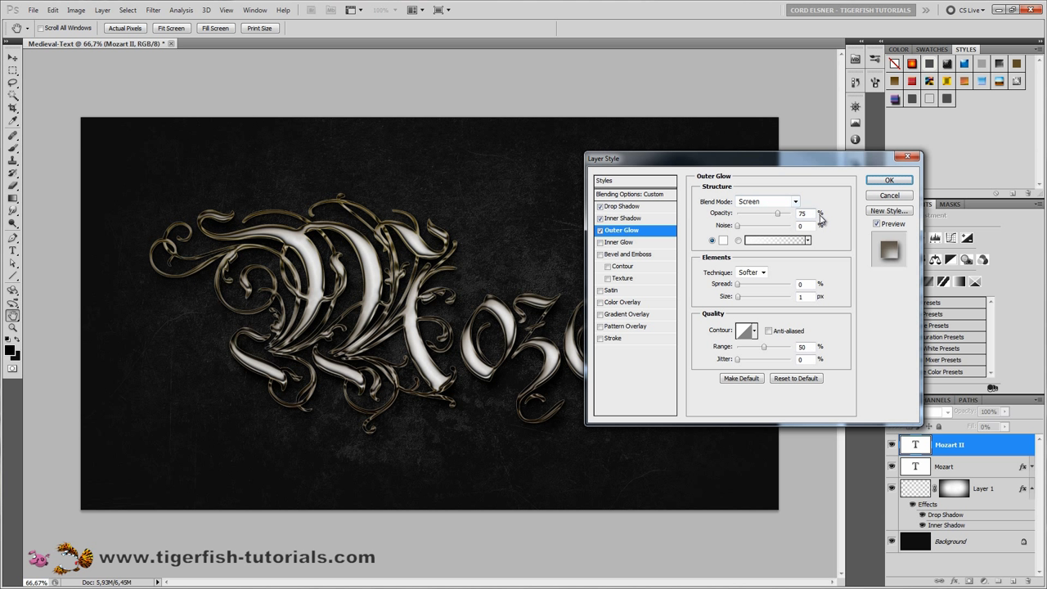
Step: Set the outer glow to 20% opacity with a yellow colour (hue 50, saturation 100)
double_click(803, 212)
type("20")
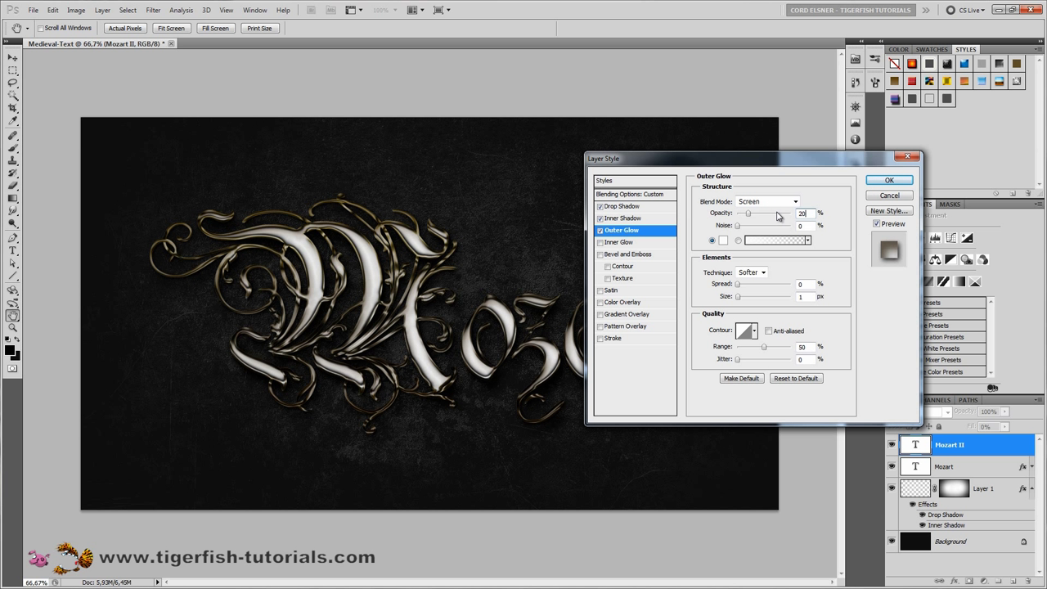
left_click(722, 241)
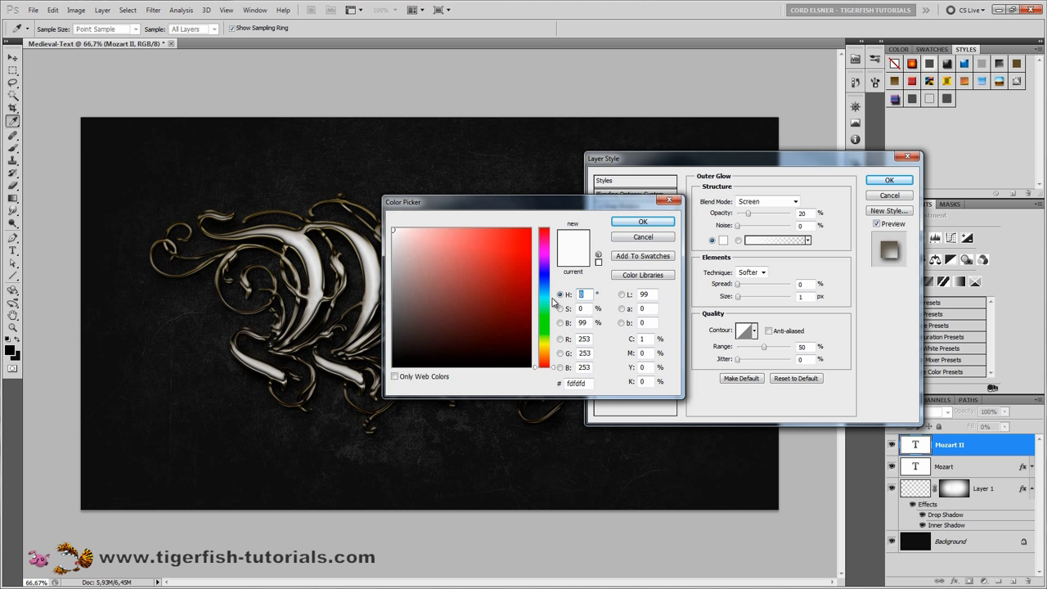
type("50")
key("Tab")
type("100")
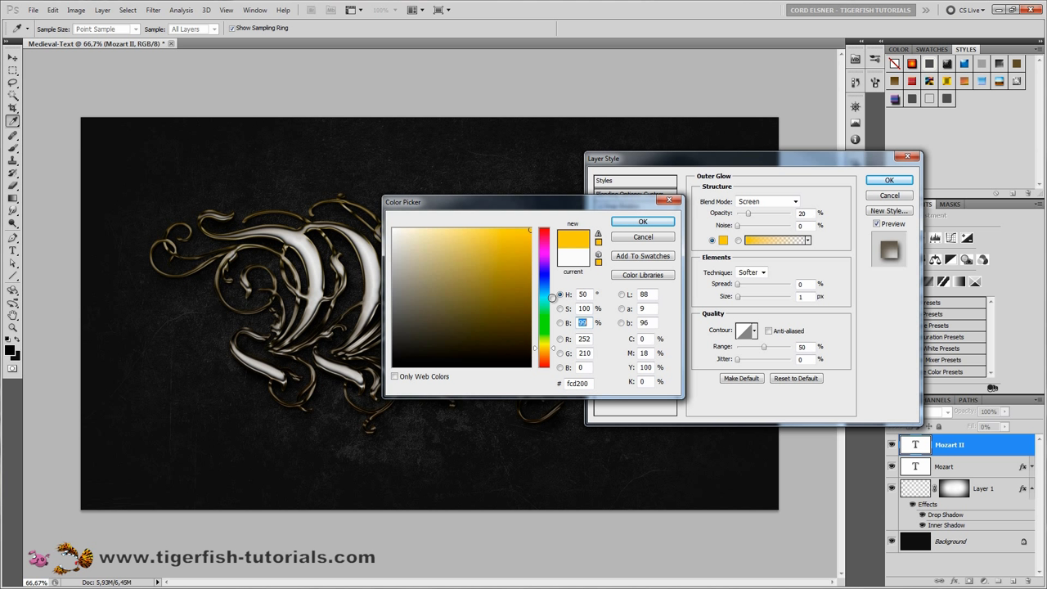
type("90")
key("Return")
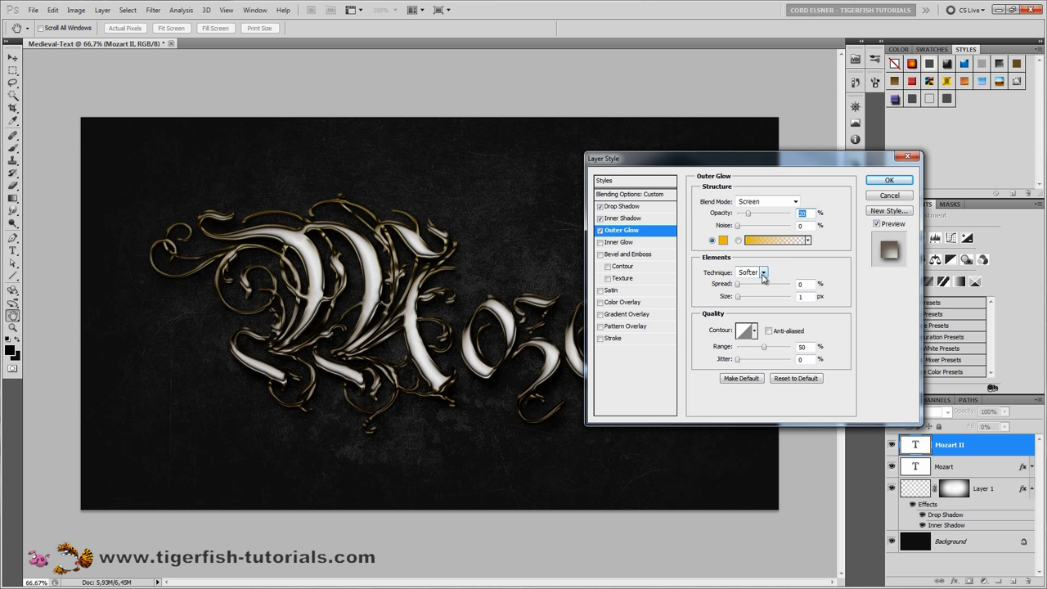
Step: Set the glow to 55 px size, anti-aliased, 100% range, 2% jitter; enable Bevel and Emboss
left_click(809, 298)
type("55")
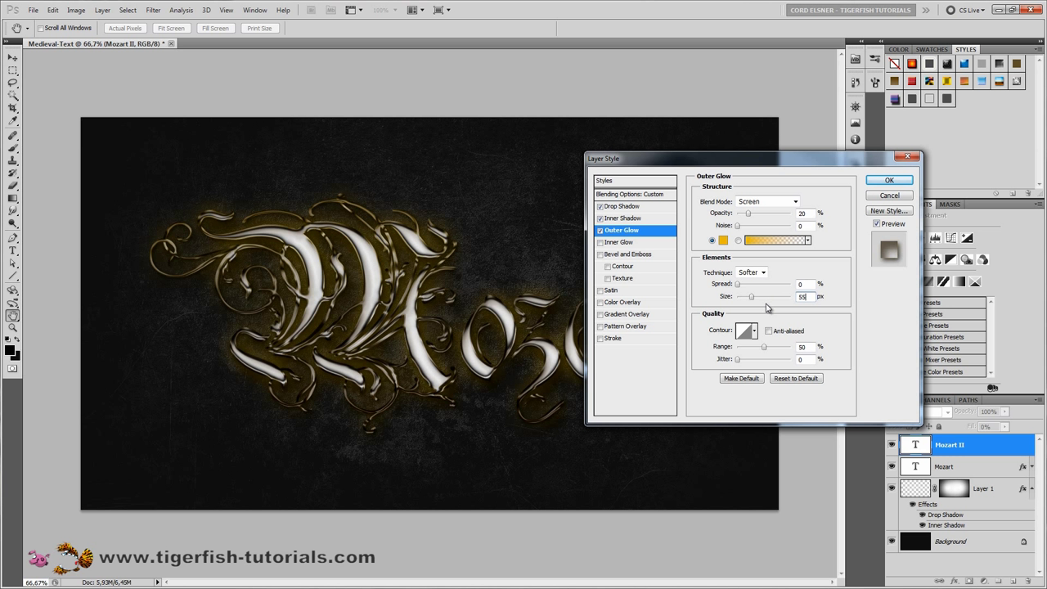
left_click(769, 330)
left_click(763, 347)
type("100")
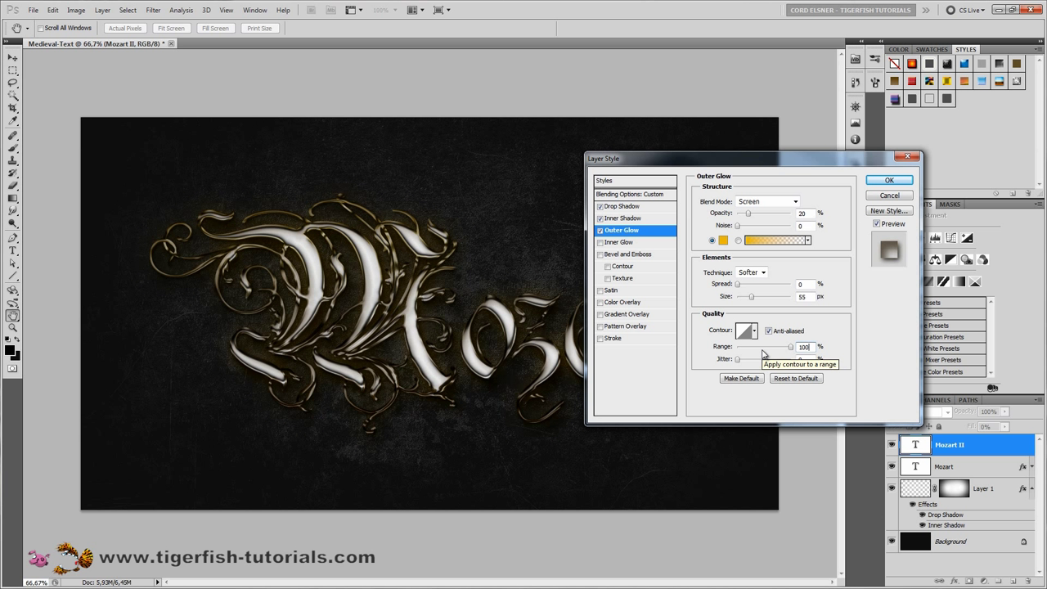
key("Tab")
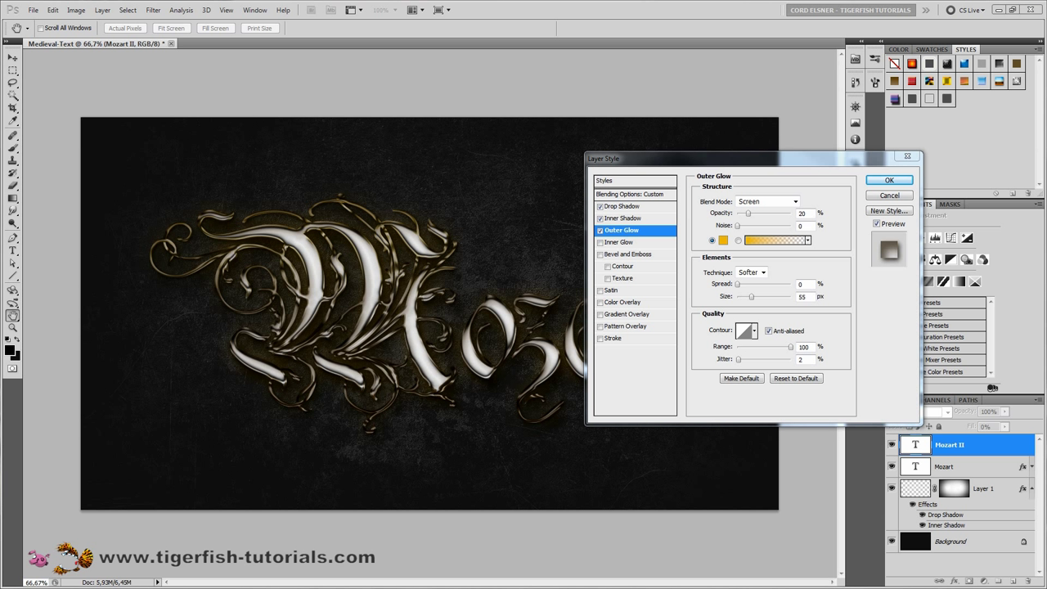
left_click(615, 256)
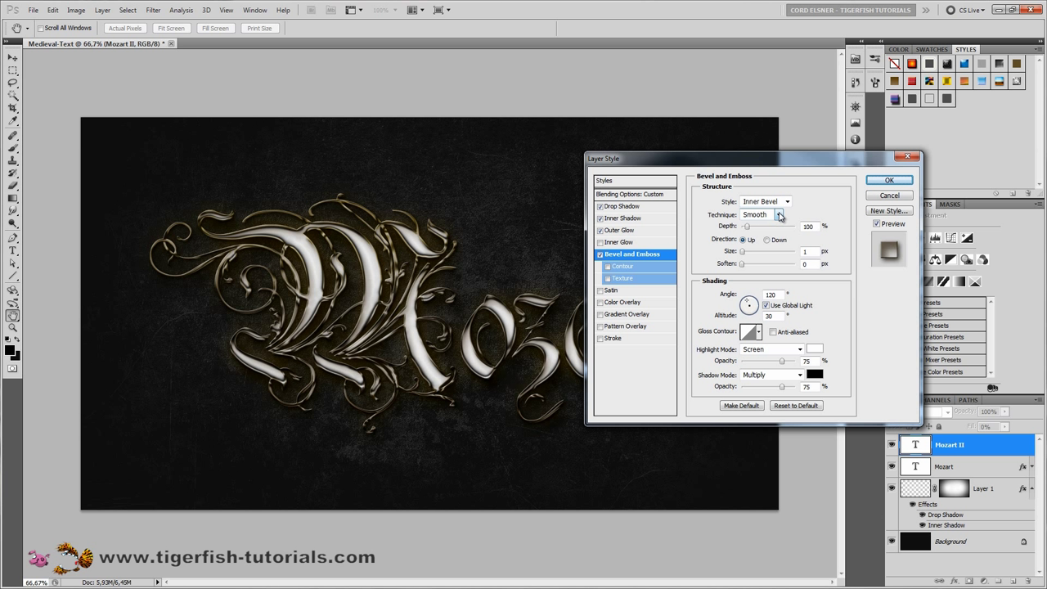
Step: Set the bevel to 115% depth, 30 px size, 110° angle without global light, 40° altitude, anti-aliased
left_click_drag(746, 227, 760, 226)
type("30")
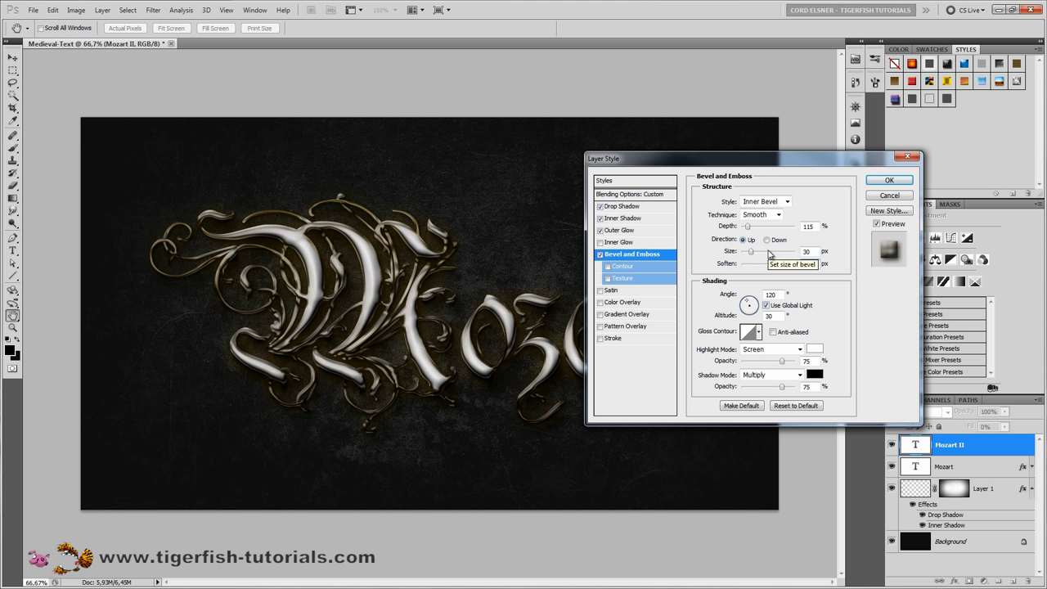
left_click(766, 307)
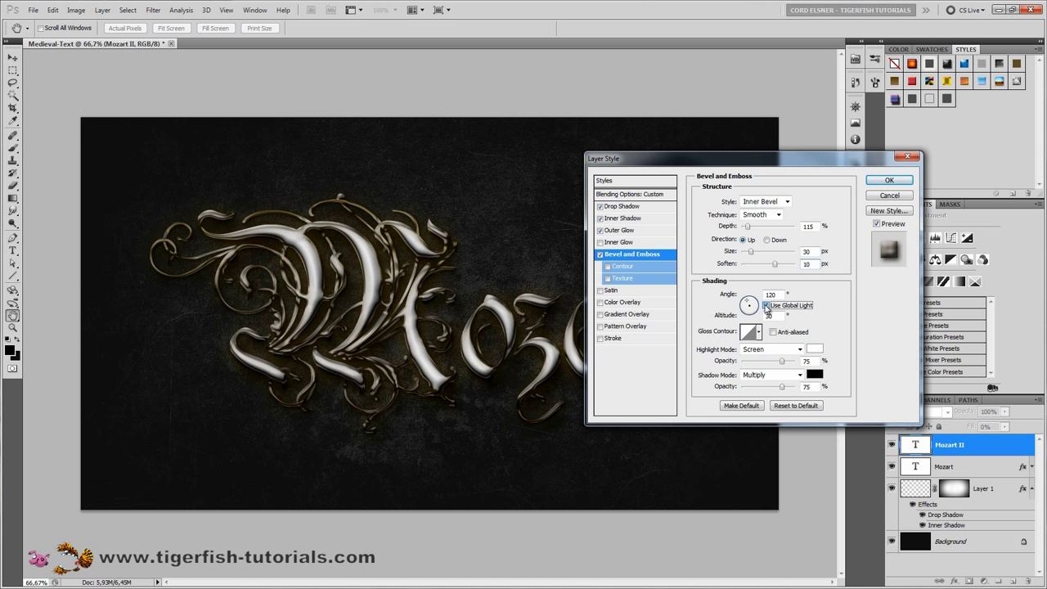
left_click(766, 306)
type("110")
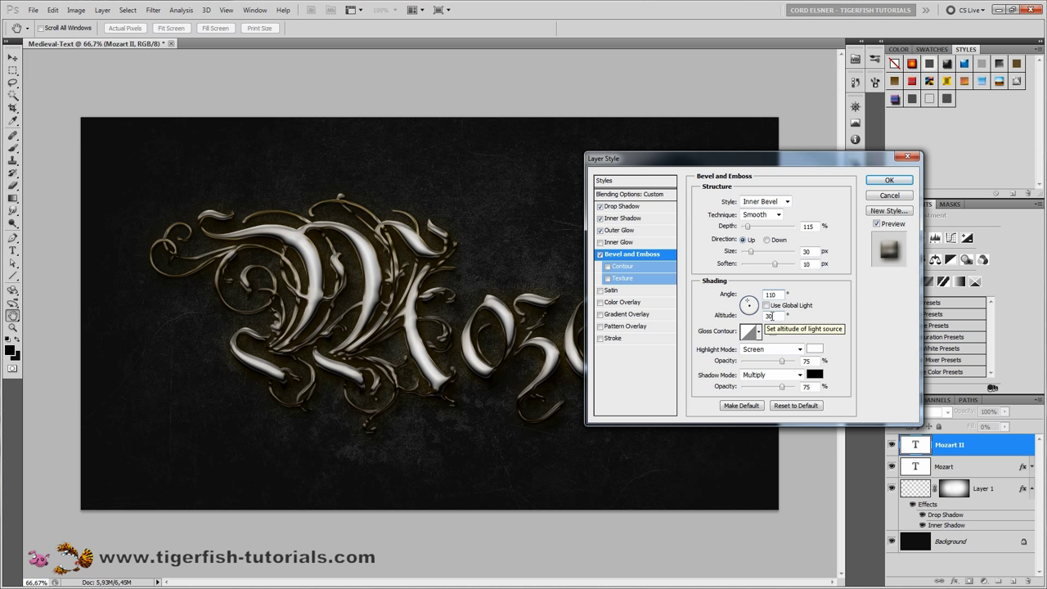
key("Tab")
type("40")
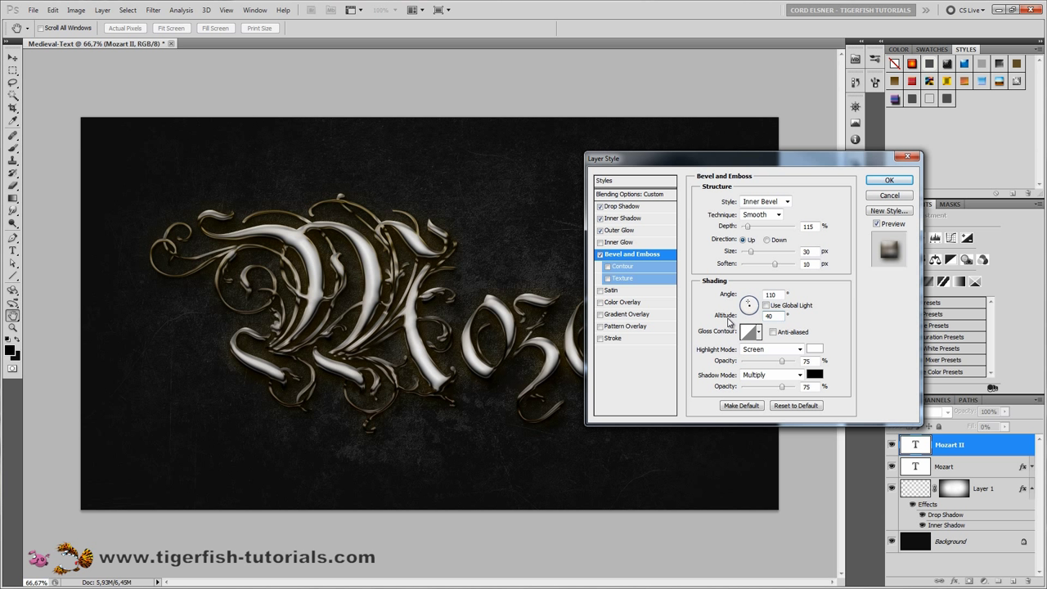
left_click(773, 331)
Step: Make the bevel highlight Linear Light with an orange colour: hue 30, saturation 55, brightness 90
left_click(800, 349)
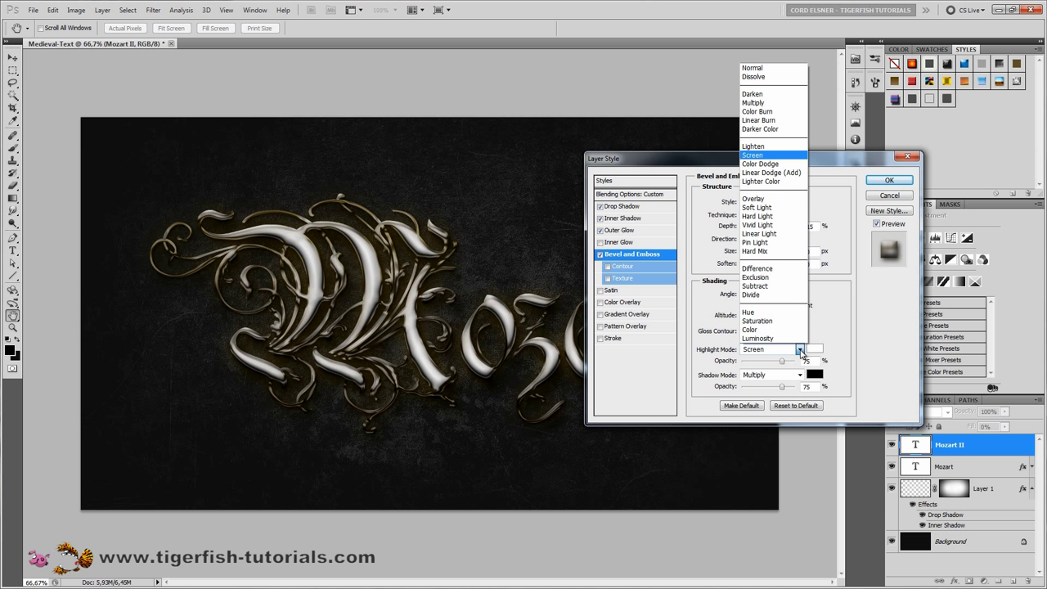
left_click(778, 234)
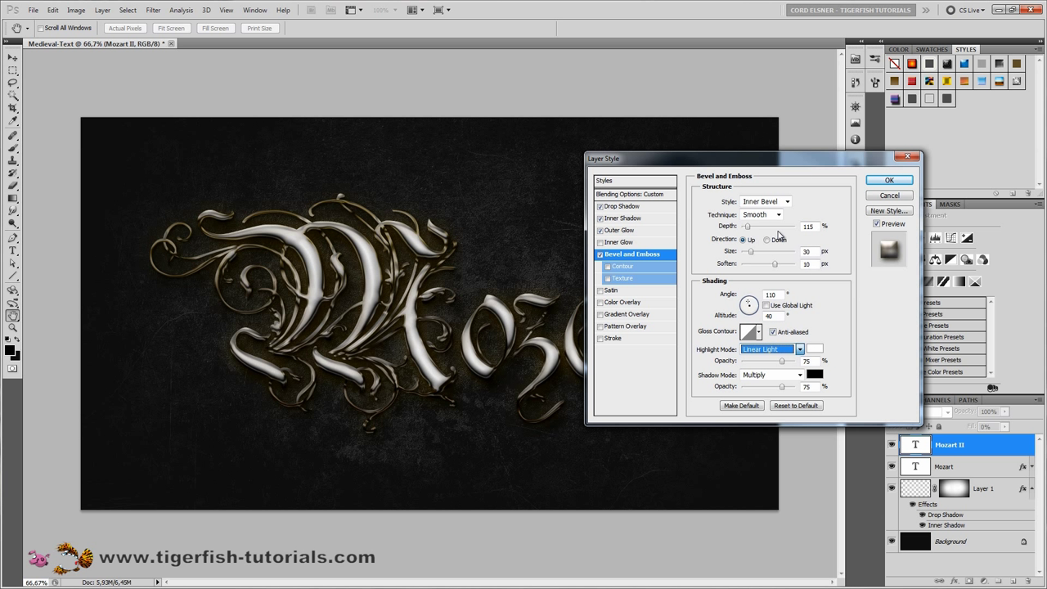
left_click(815, 349)
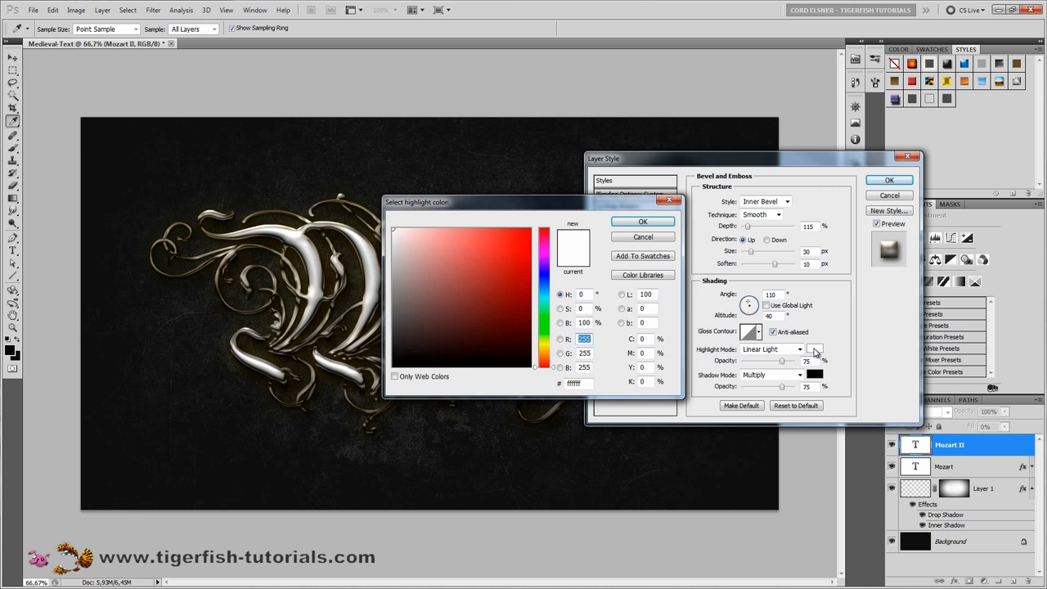
double_click(583, 295)
type("30")
key("Tab")
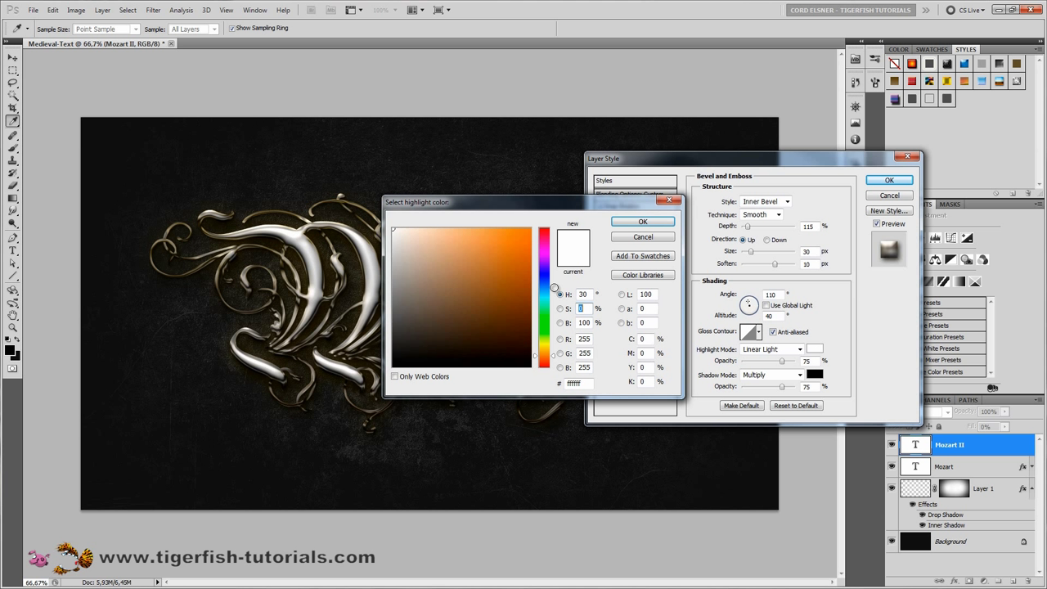
type("55")
key("Tab")
type("90")
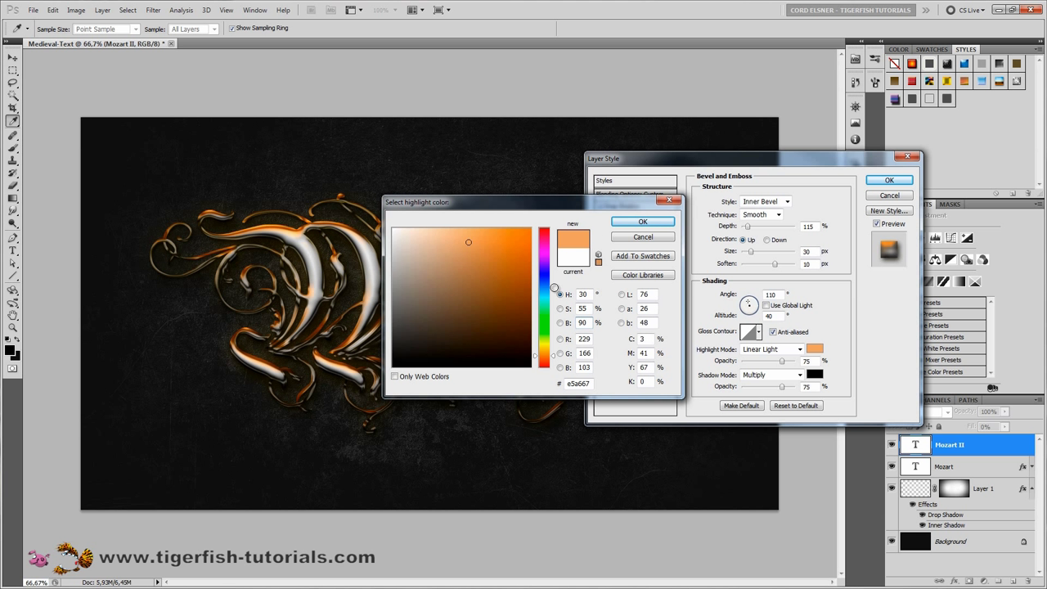
key("Return")
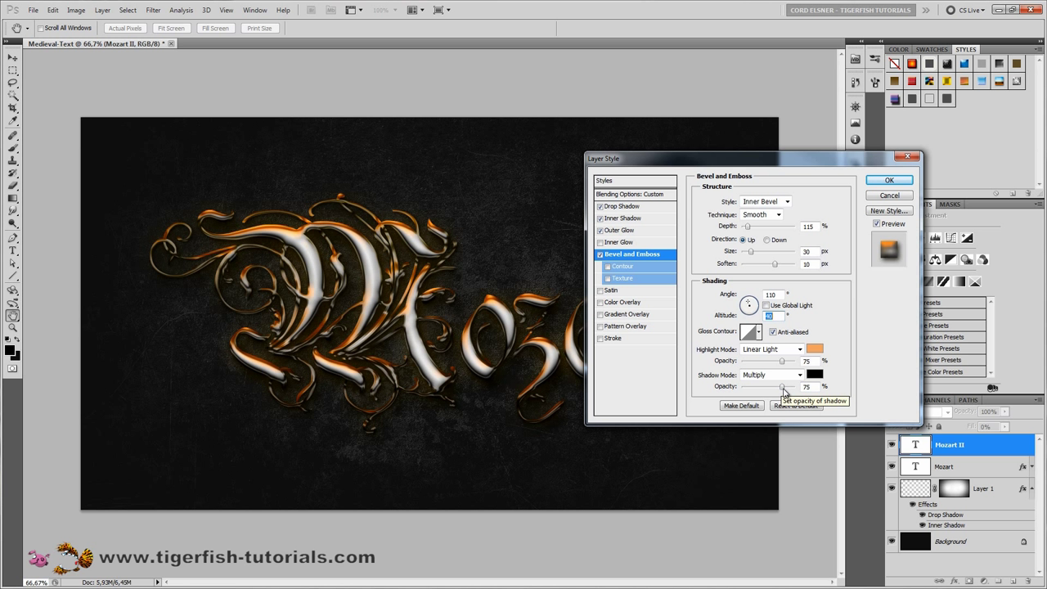
Step: Drop the bevel shadow opacity to 0 and turn on the bevel Contour
left_click_drag(783, 391, 705, 393)
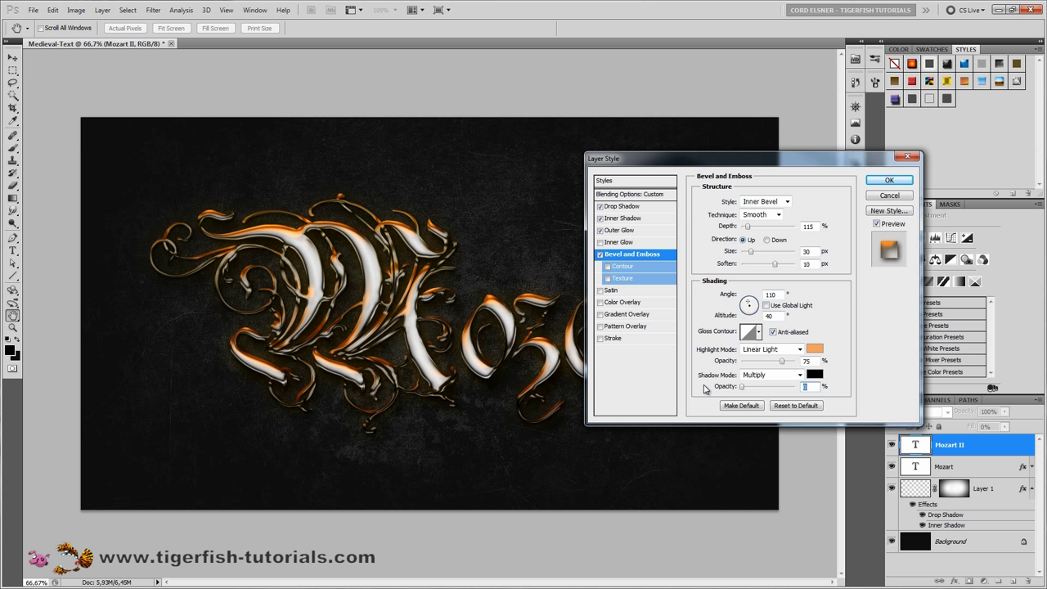
left_click(609, 267)
left_click(620, 270)
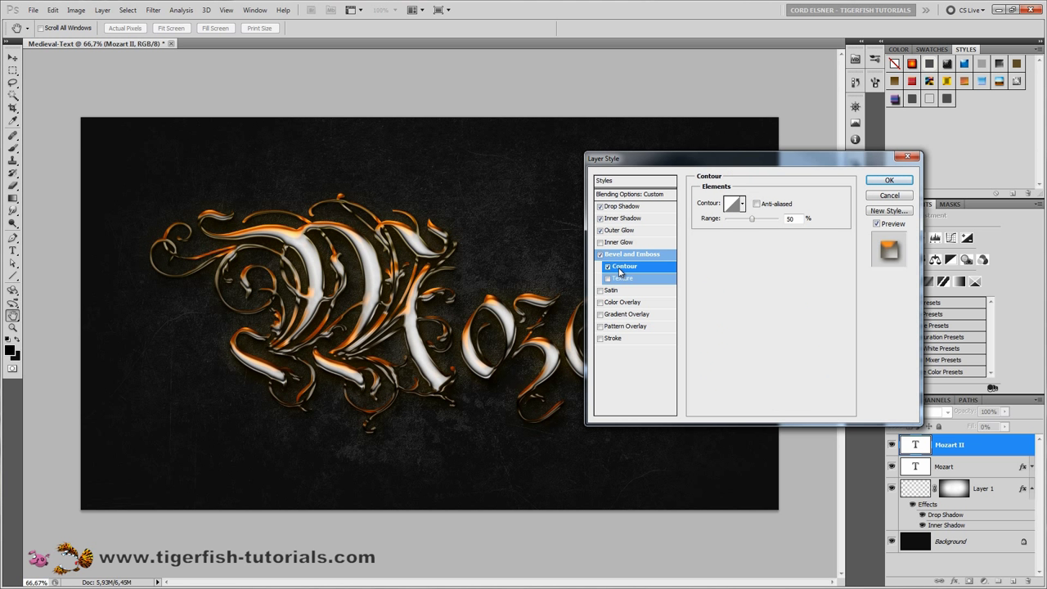
Step: Give the Mozart II bevel a Half Round contour with a 70% range
left_click(742, 206)
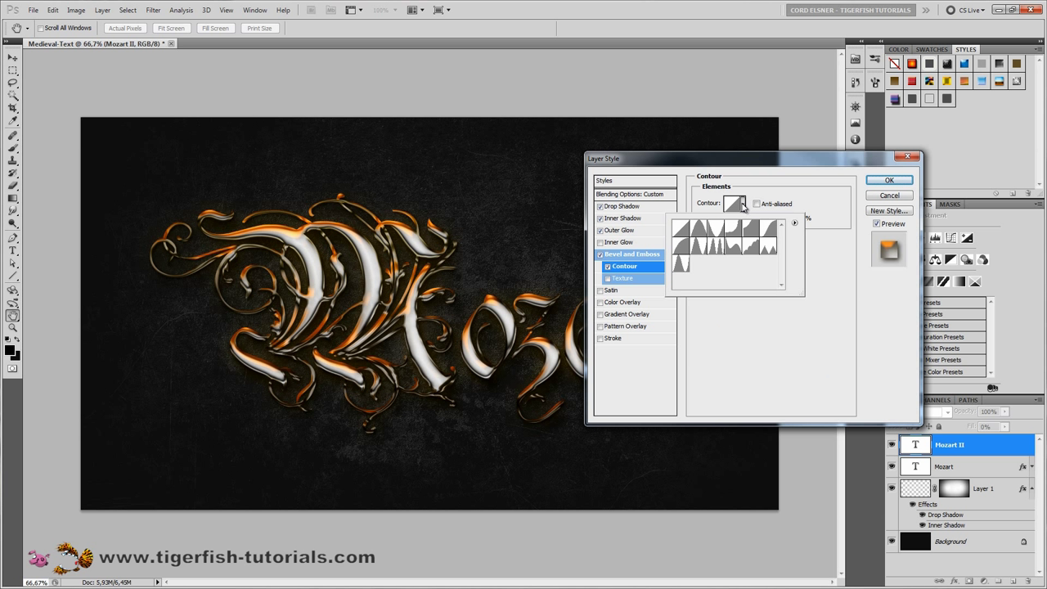
left_click(681, 247)
left_click(842, 282)
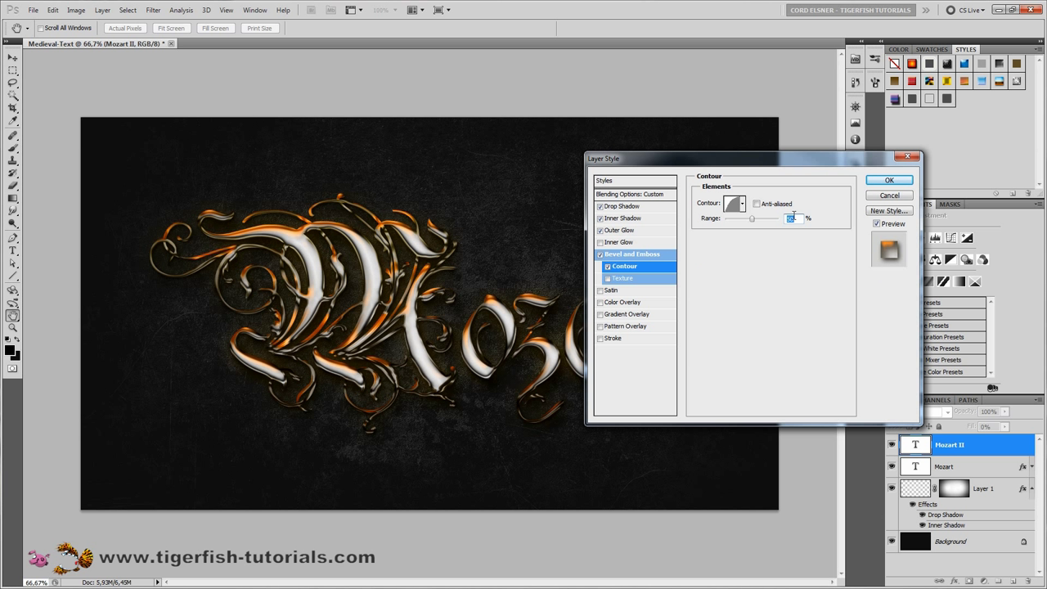
type("70")
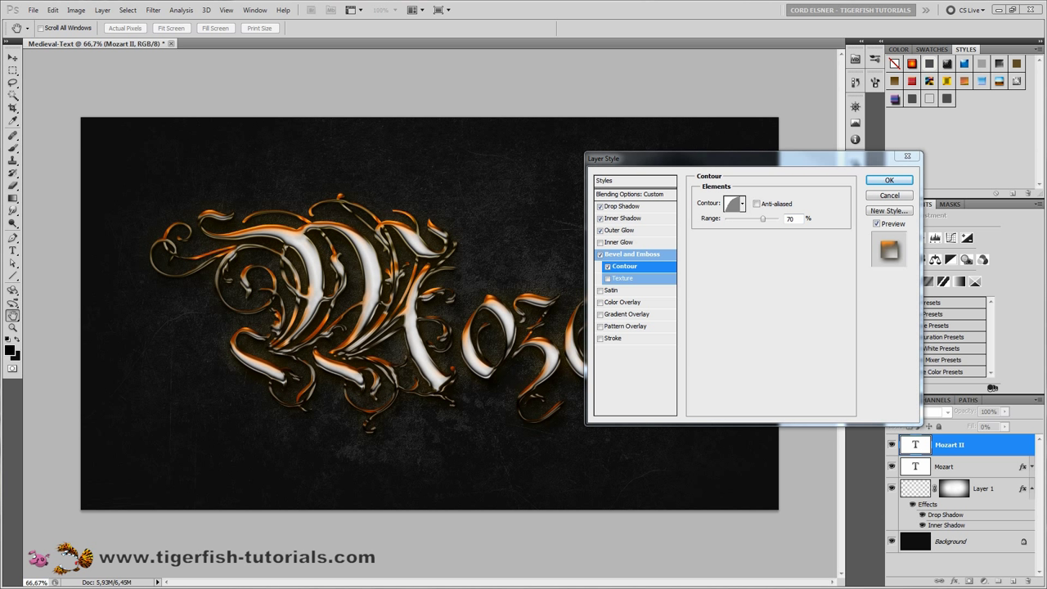
Step: Enable an anti-aliased Color Burn Satin at 20° angle, 10 px distance and 10 px size
left_click(610, 292)
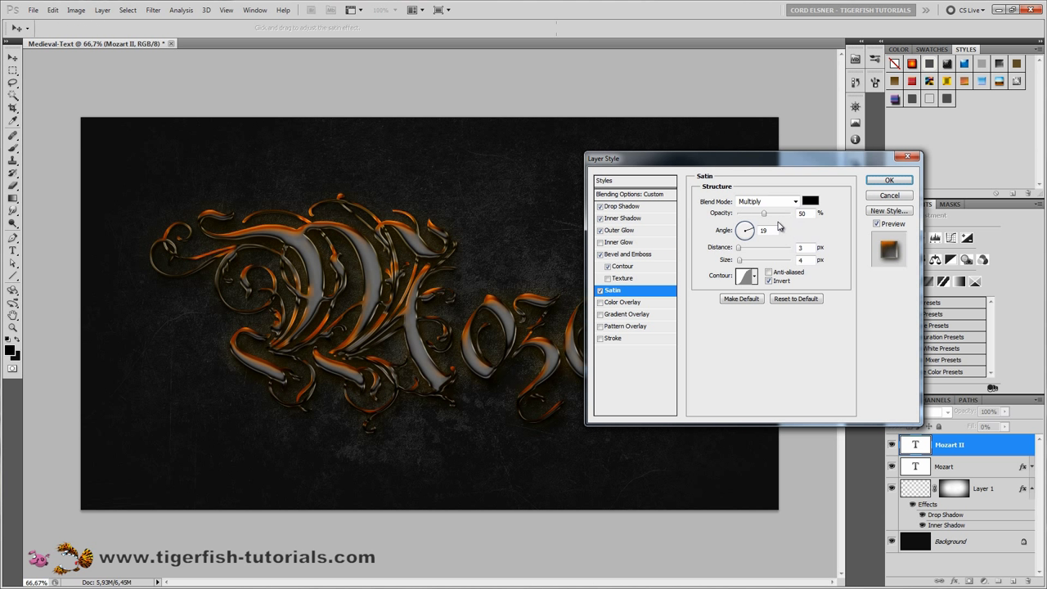
left_click(791, 201)
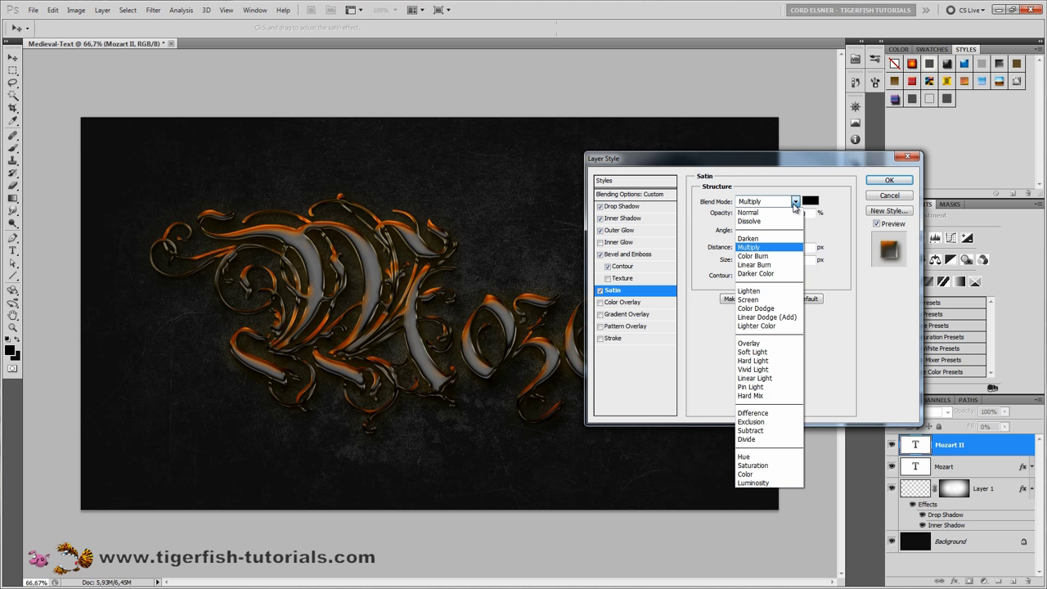
left_click(769, 256)
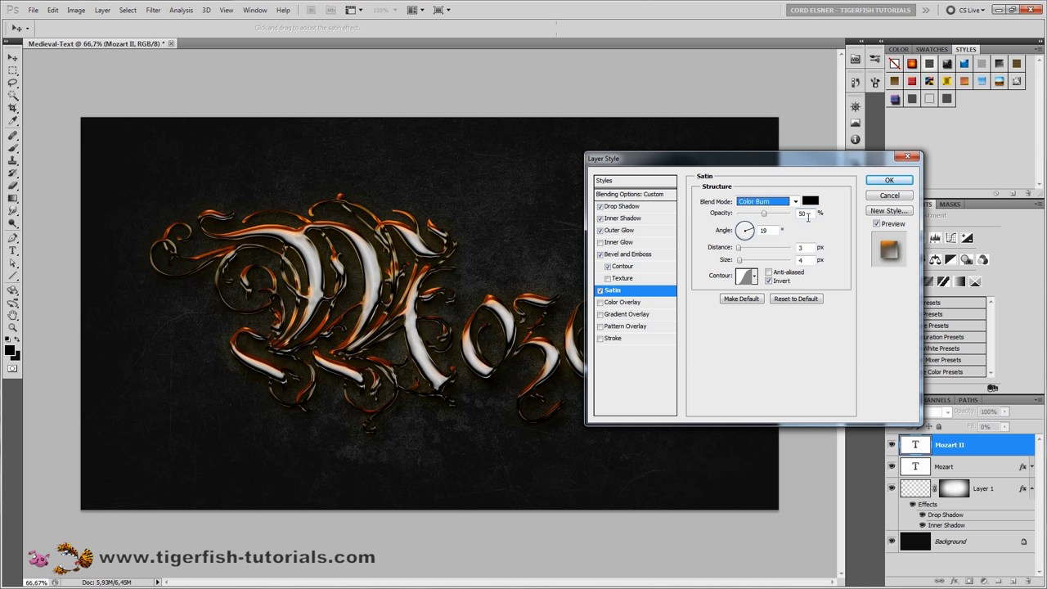
left_click_drag(717, 233, 719, 232)
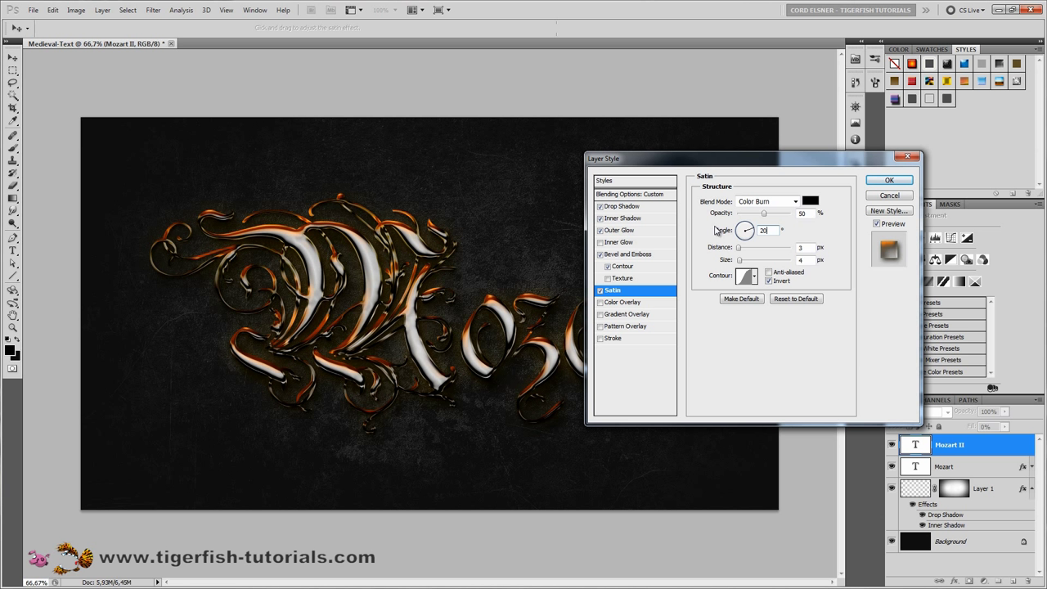
left_click(803, 247)
type("10")
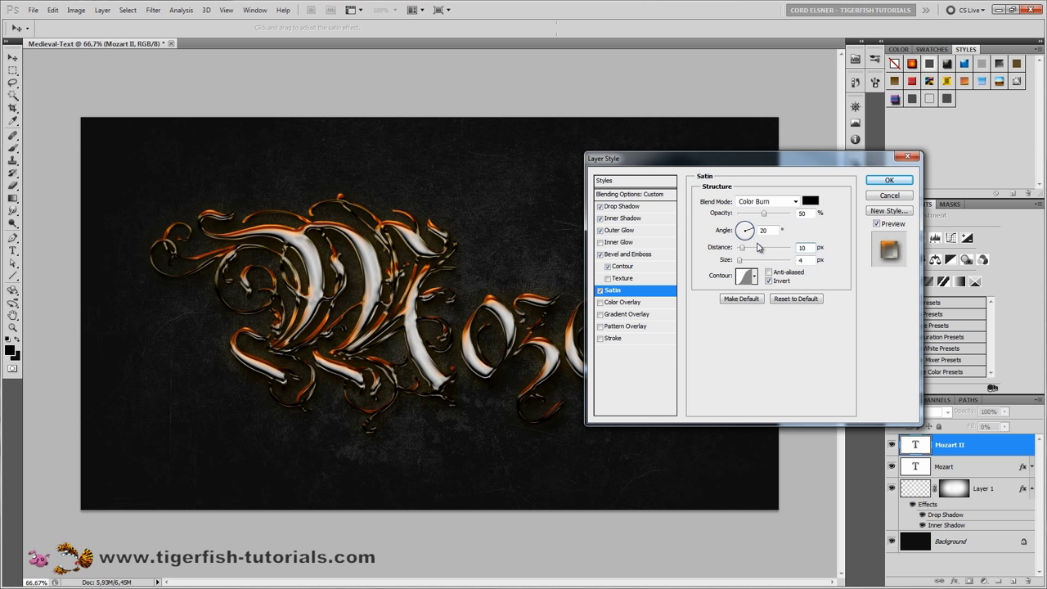
key("Tab")
type("10")
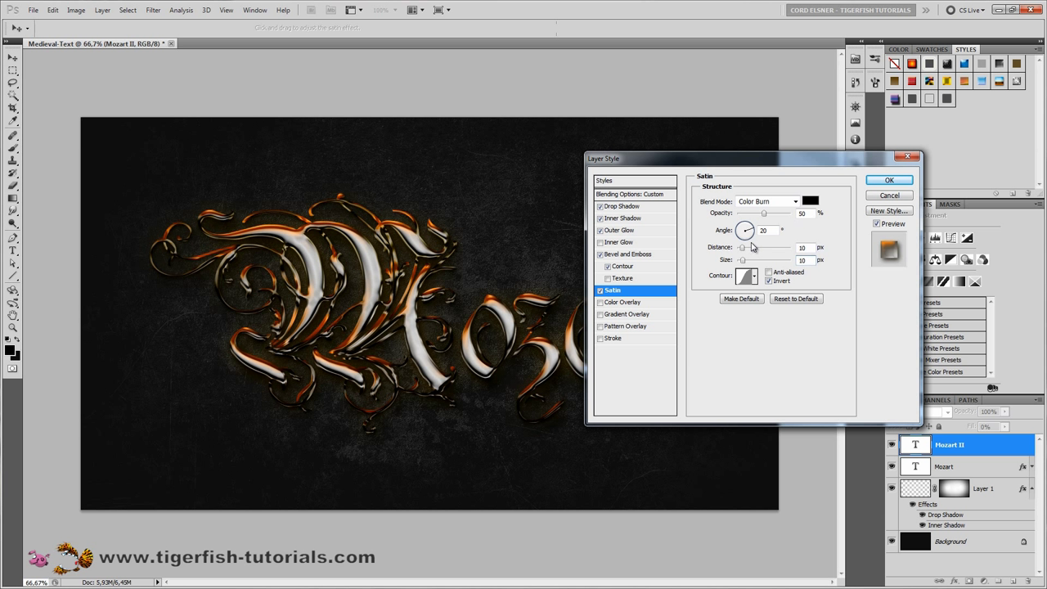
left_click(768, 271)
Step: Enable Gradient Overlay at 40% opacity and bring its gradient into the Gradient Editor
left_click(627, 314)
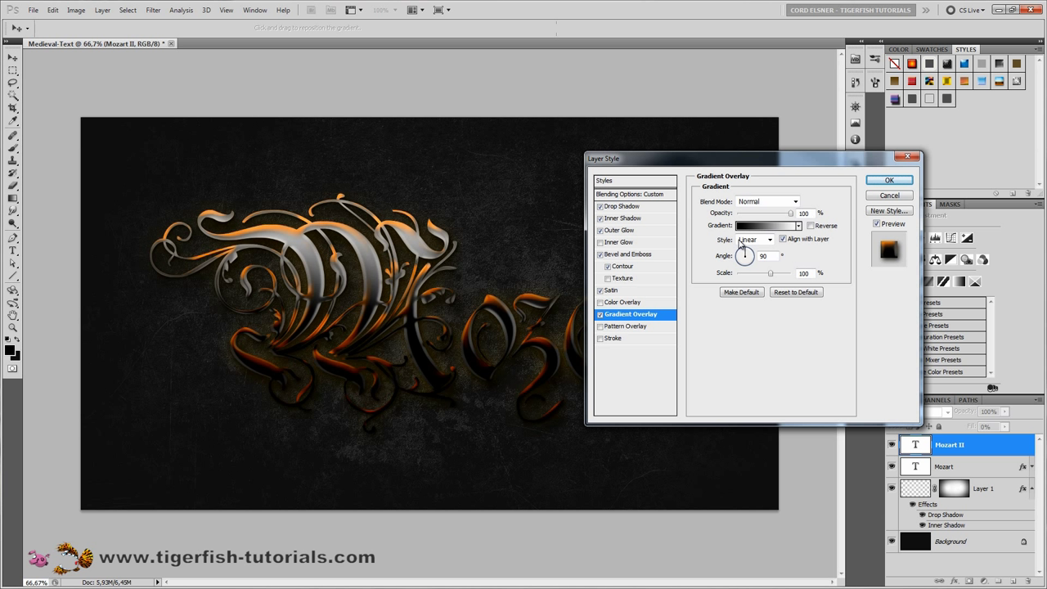
double_click(811, 212)
type("40")
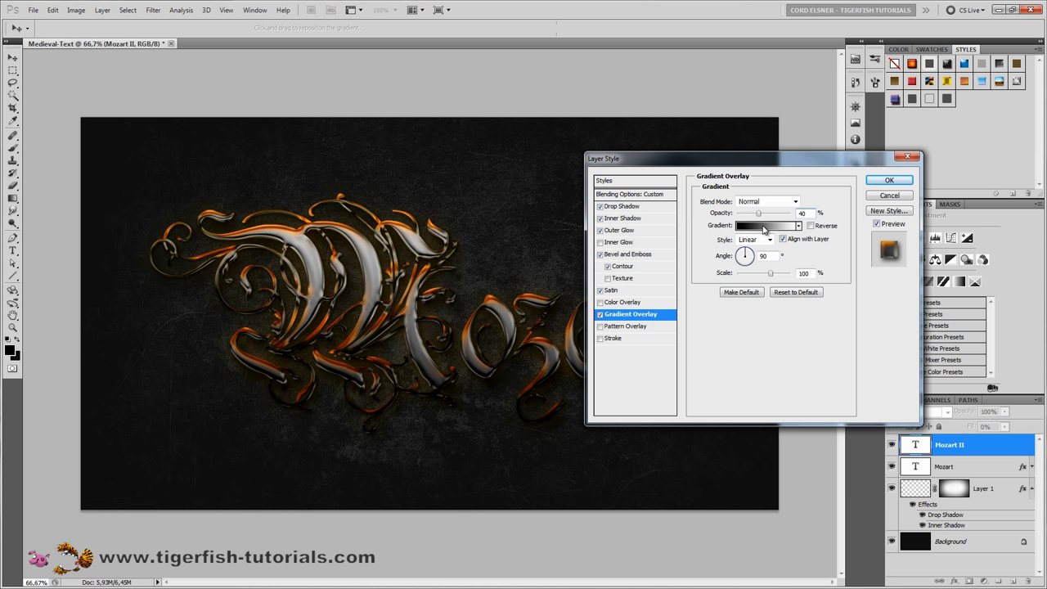
left_click(763, 227)
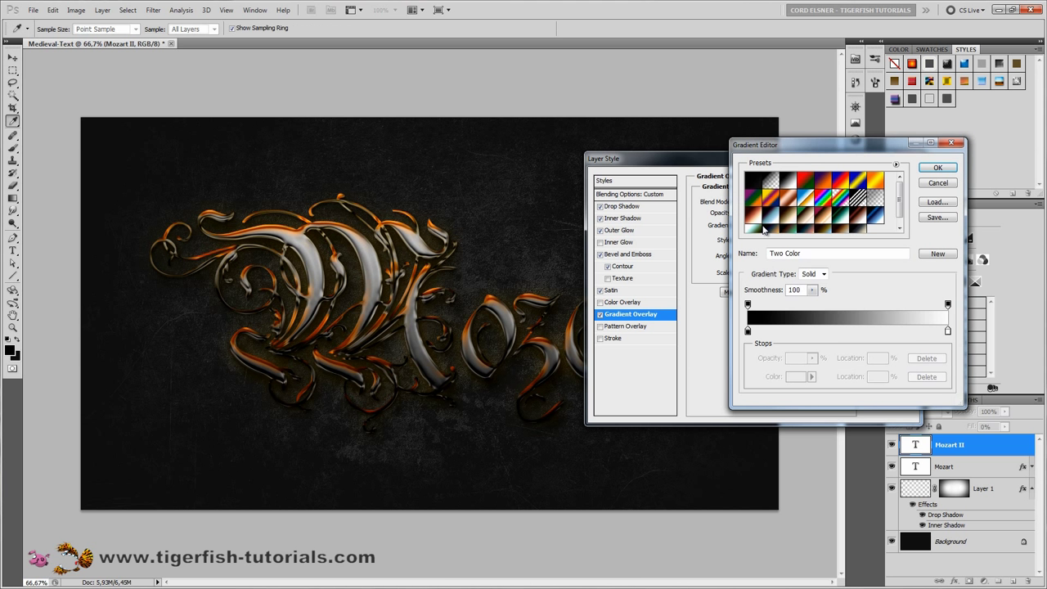
Step: Add a middle stop at 50% and colour the left stop dark grey (H180, S5, B20)
left_click(855, 331)
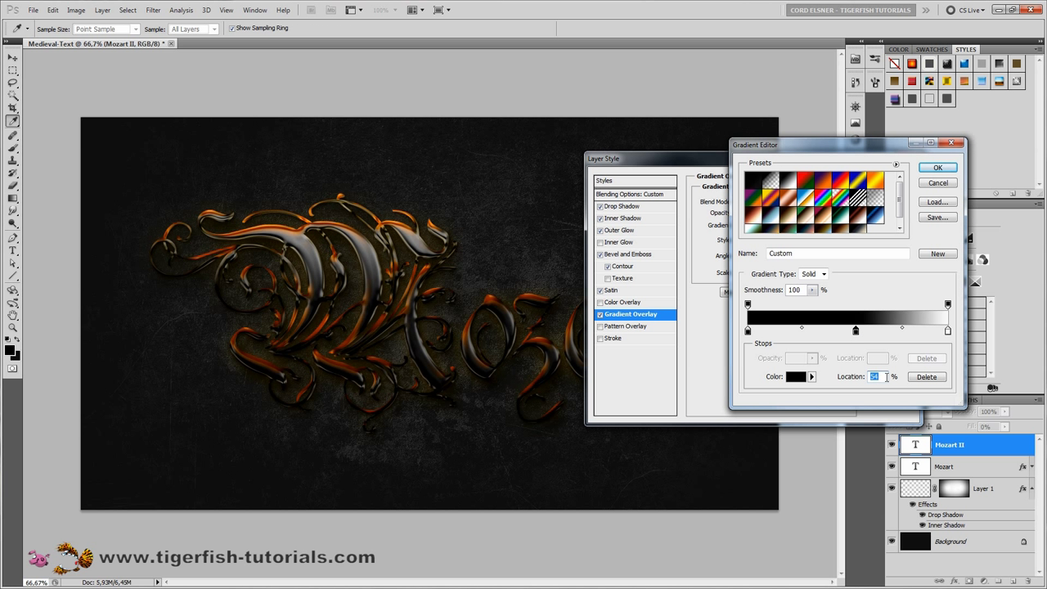
type("50")
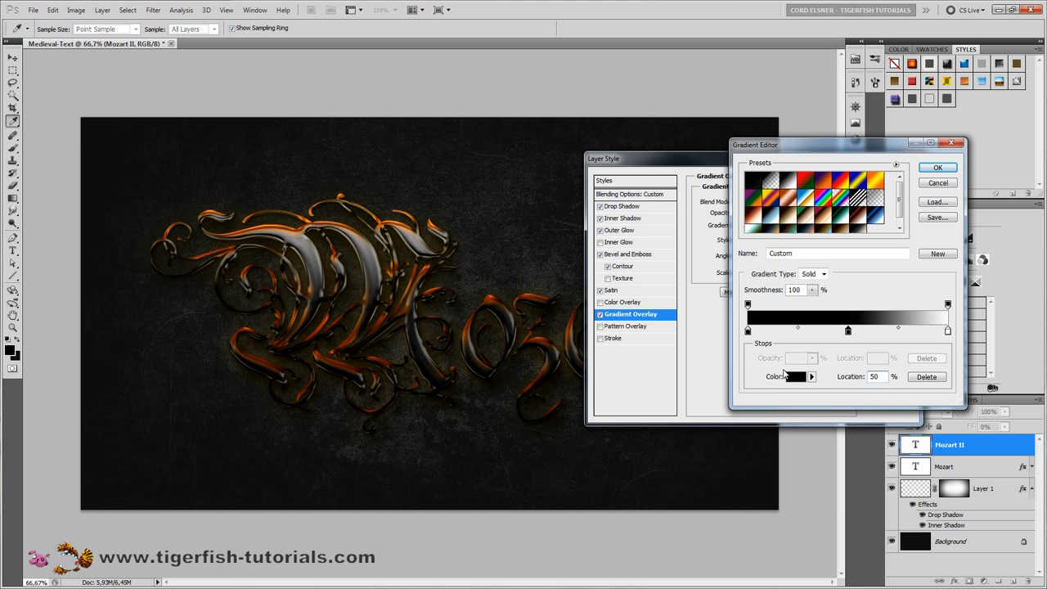
left_click(747, 332)
left_click(796, 378)
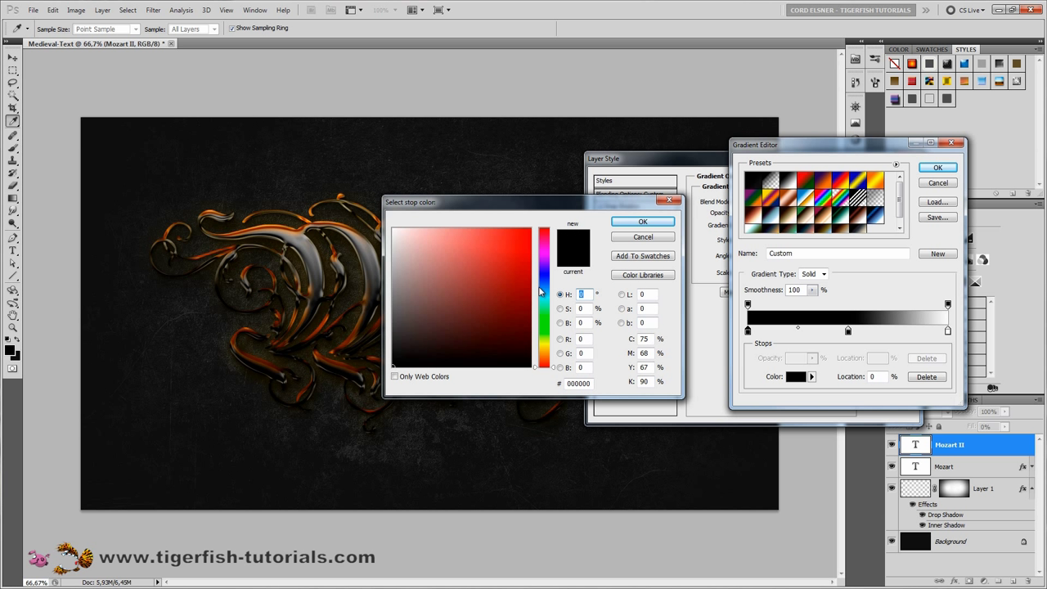
type("180")
key("Tab")
type("5")
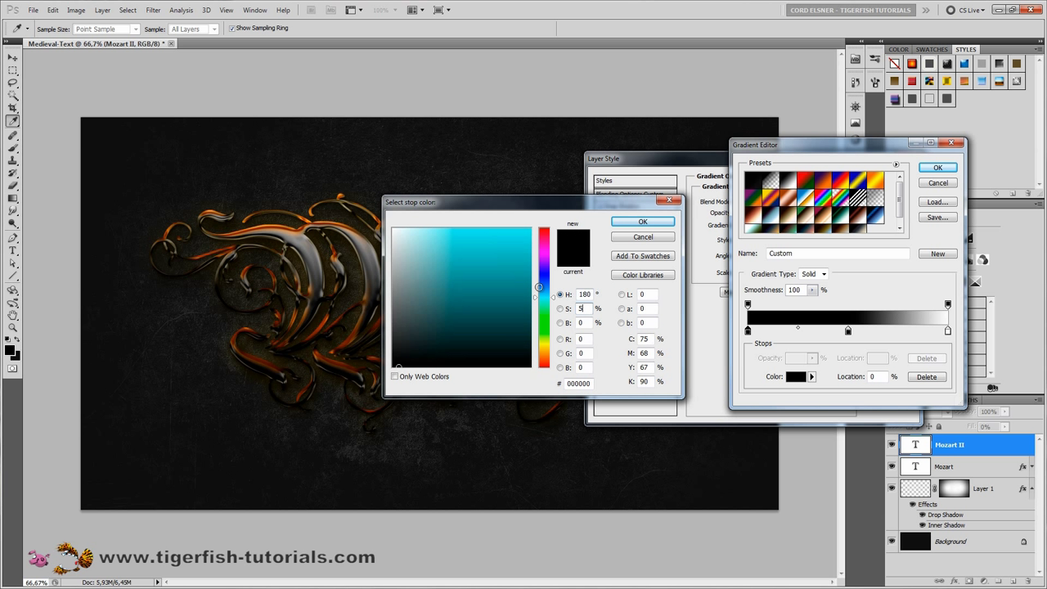
key("Tab")
type("20")
key("Return")
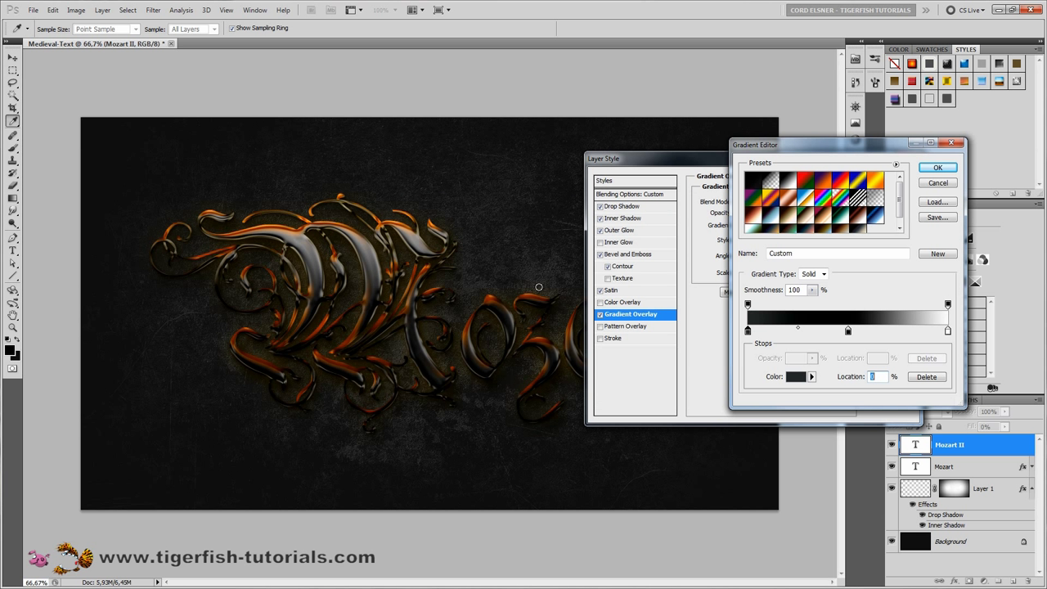
Step: Colour the middle gradient stop grey with H195, S10, B40
left_click(848, 331)
left_click(795, 377)
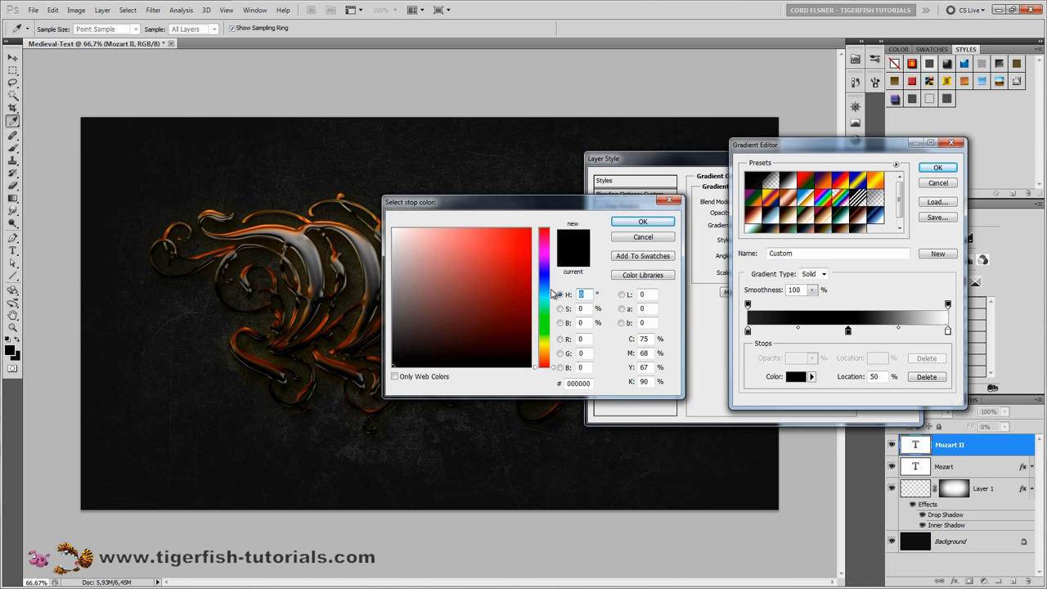
type("195")
key("Tab")
type("10")
key("Tab")
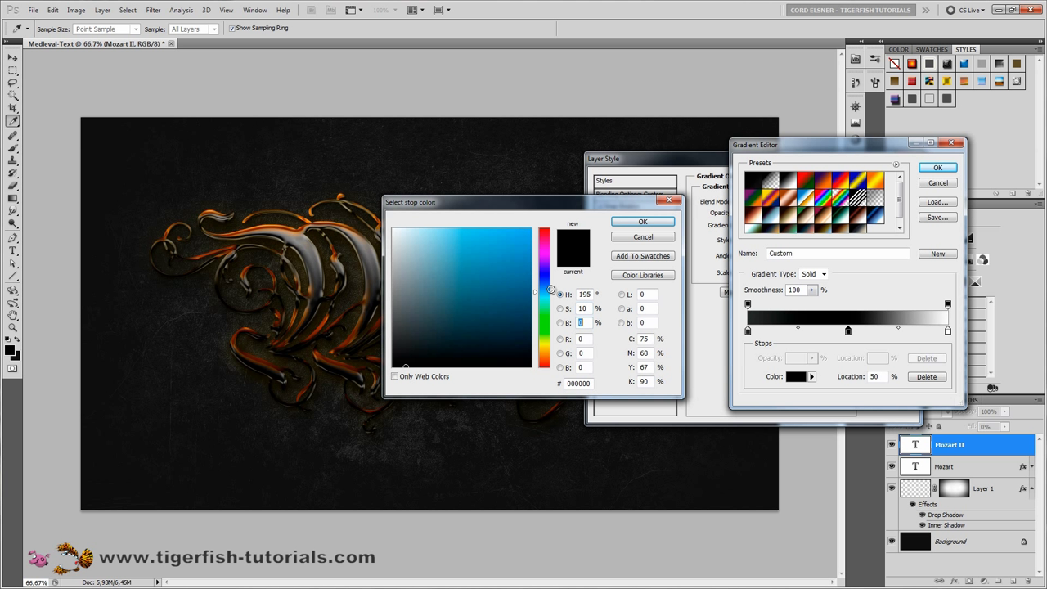
type("40")
key("Return")
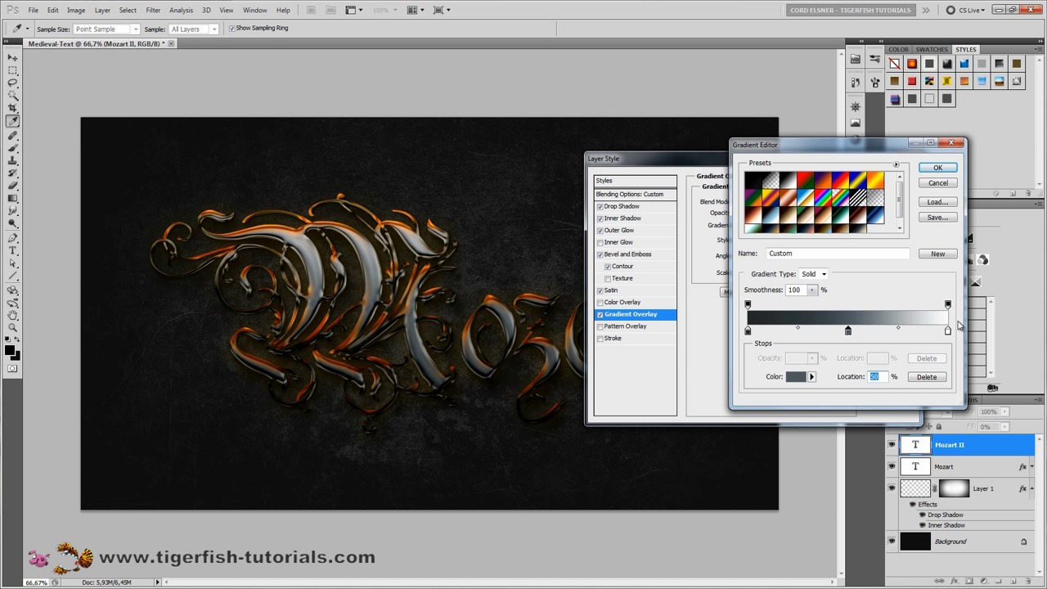
Step: Colour the right stop pale blue-grey (H190, S10, B70) and apply the edited gradient
left_click(946, 331)
left_click(796, 376)
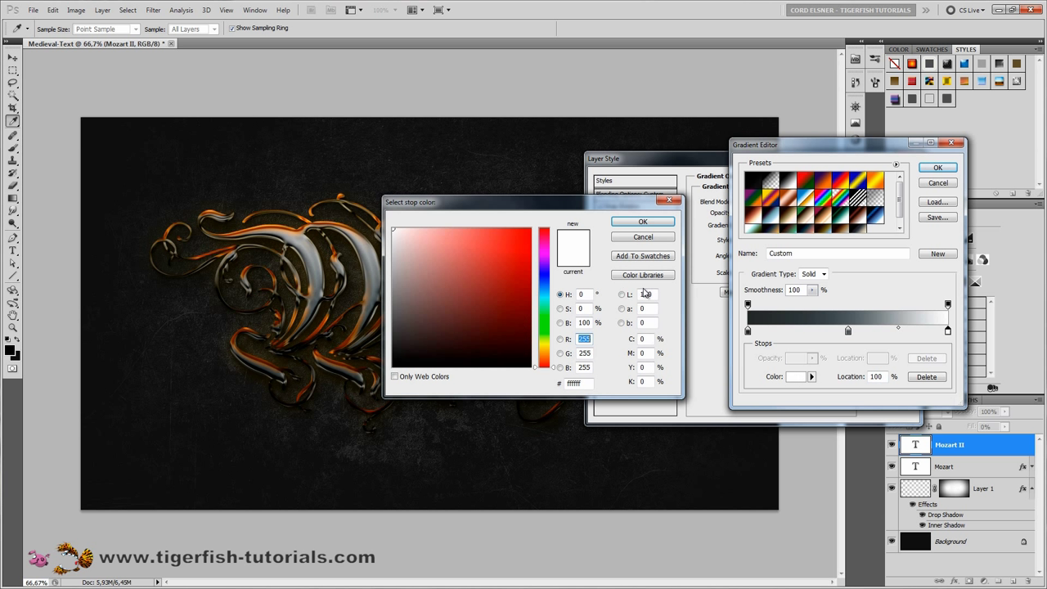
type("190")
key("Tab")
type("10")
key("Tab")
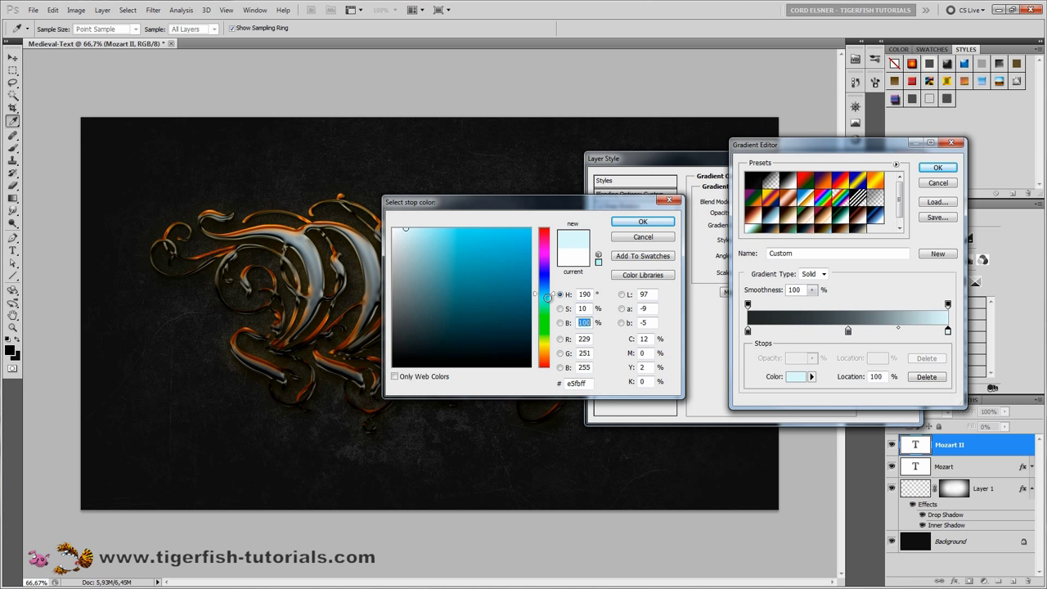
type("70")
left_click(643, 221)
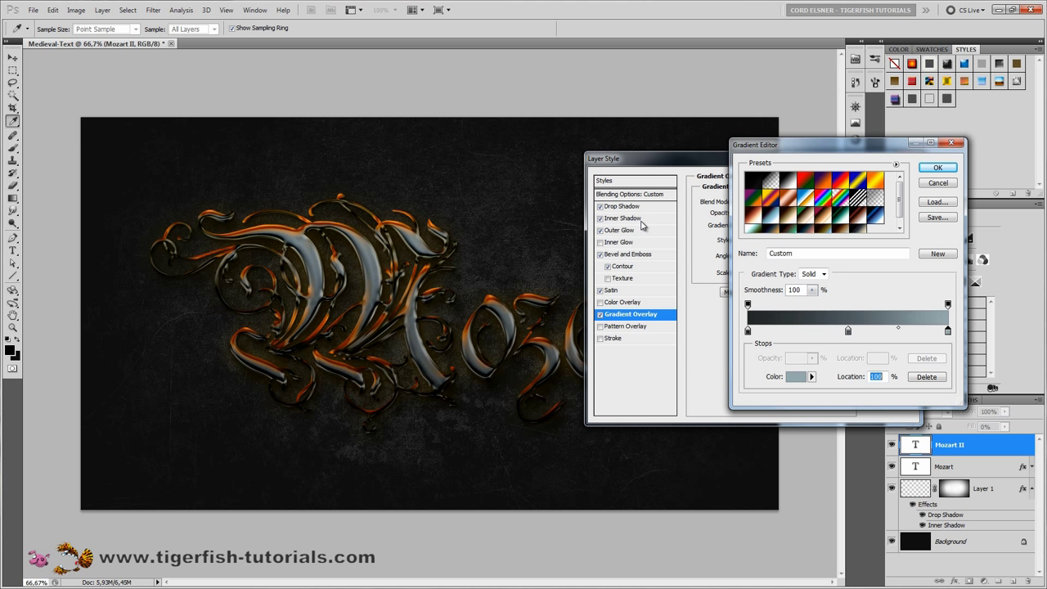
left_click(938, 169)
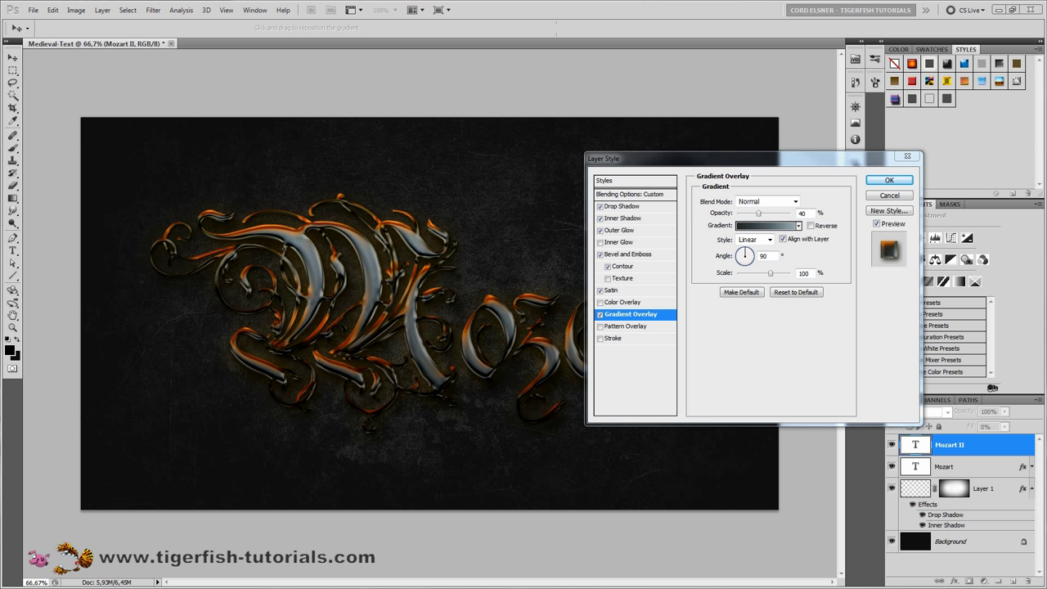
Step: Enable Pattern Overlay with the light Canvas texture pattern
left_click(618, 327)
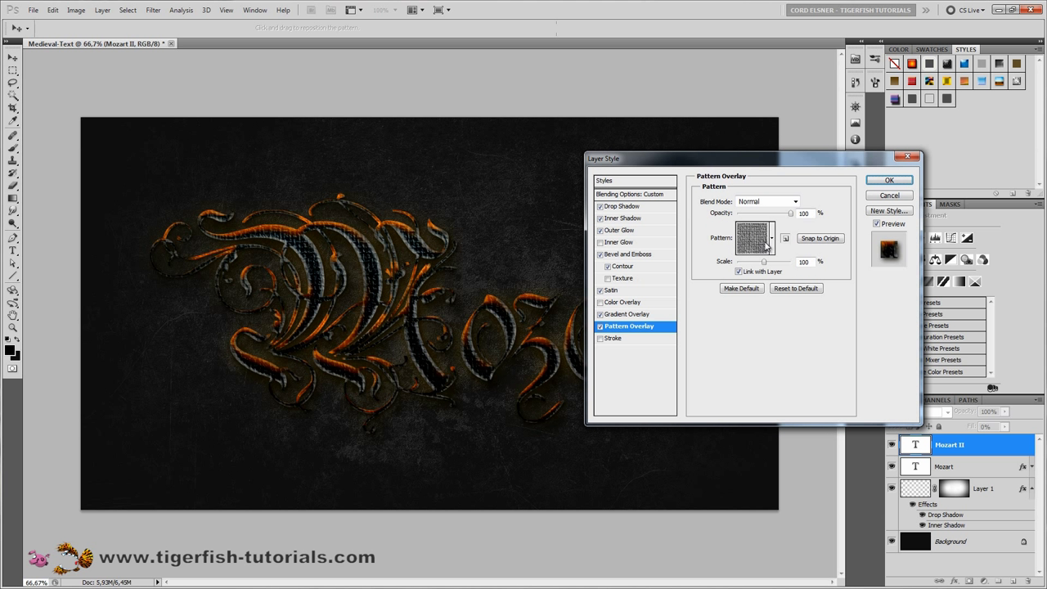
left_click(771, 237)
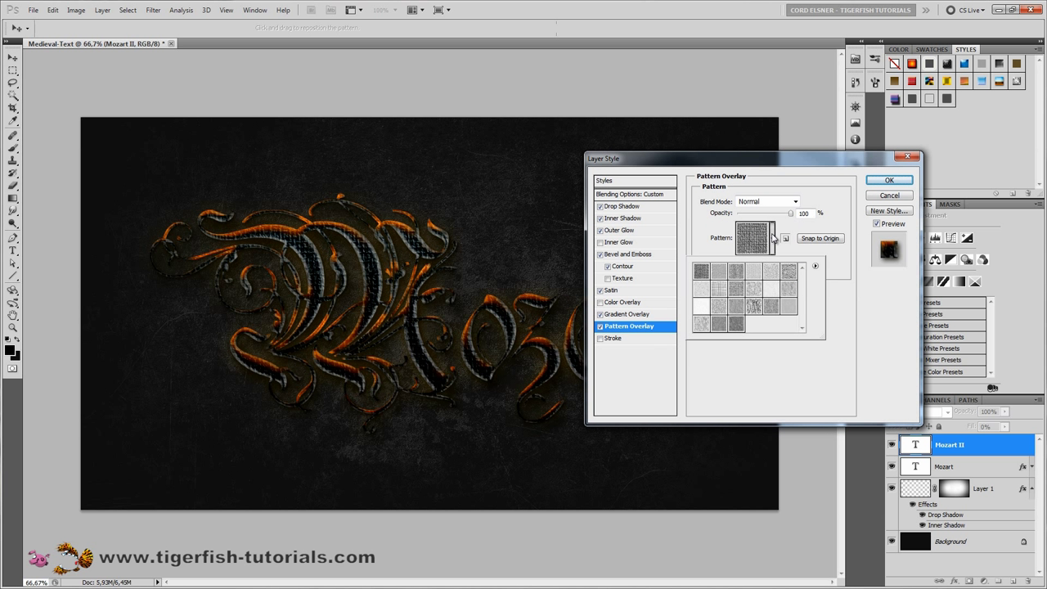
left_click(815, 265)
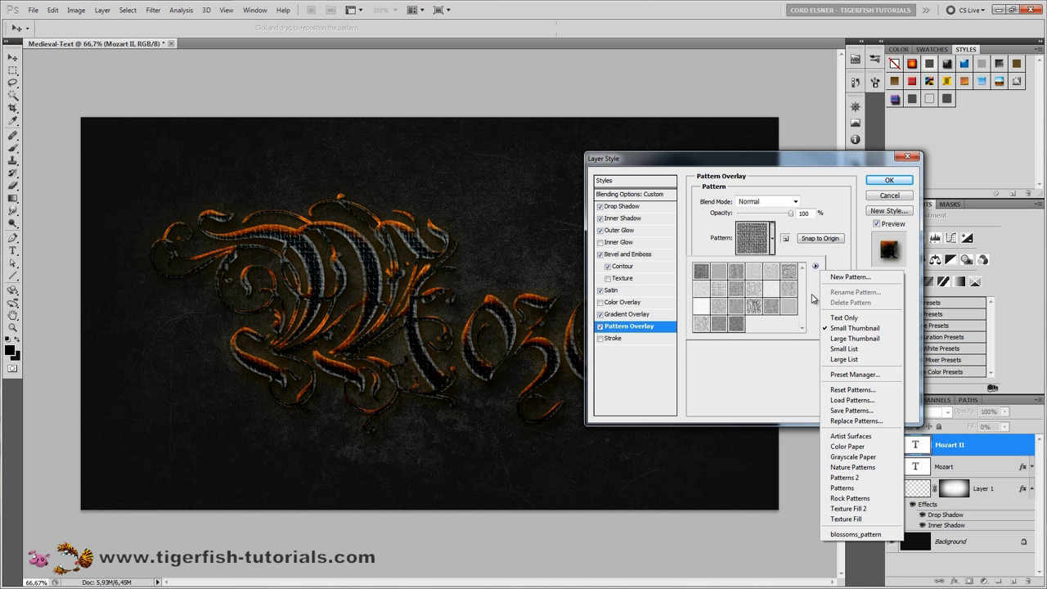
left_click(861, 440)
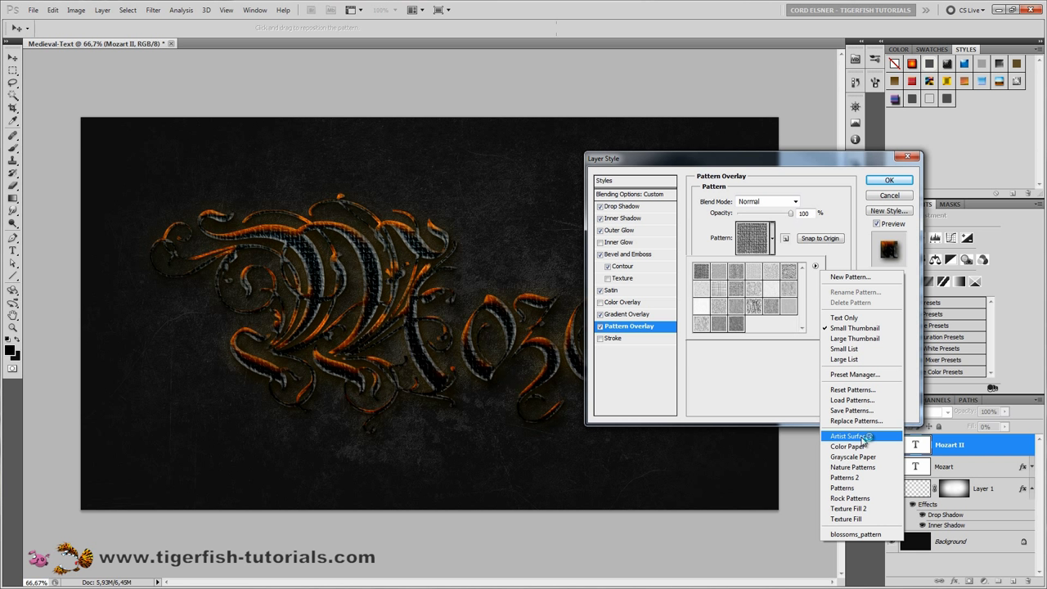
left_click(785, 366)
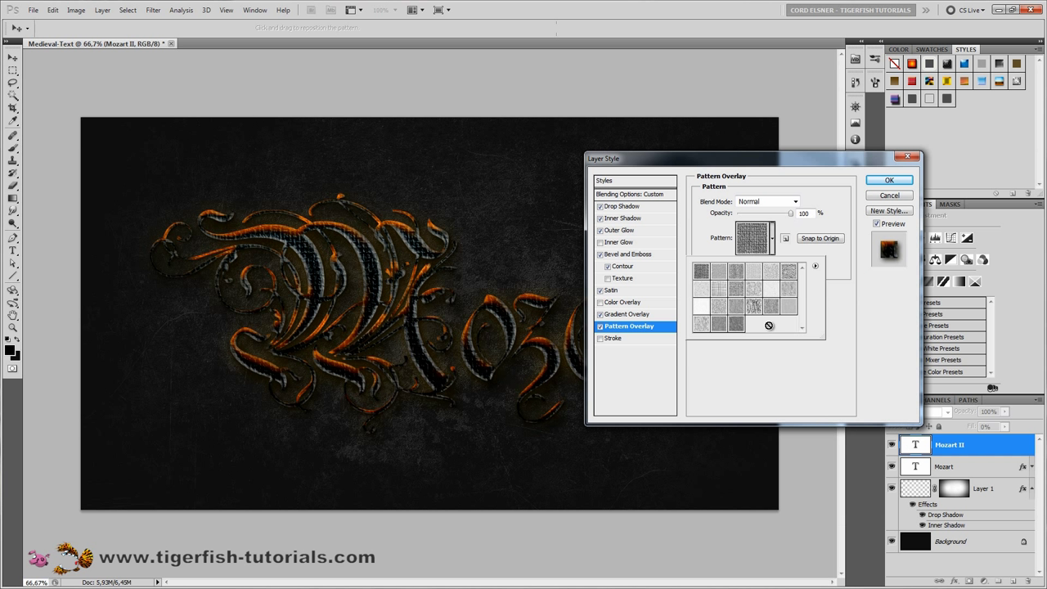
left_click(768, 290)
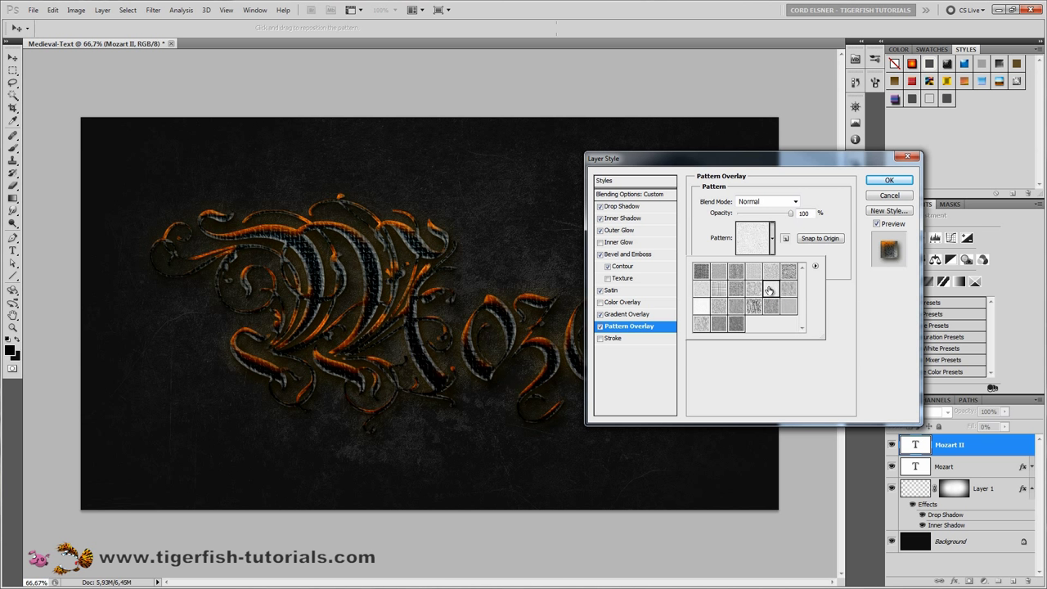
left_click(832, 281)
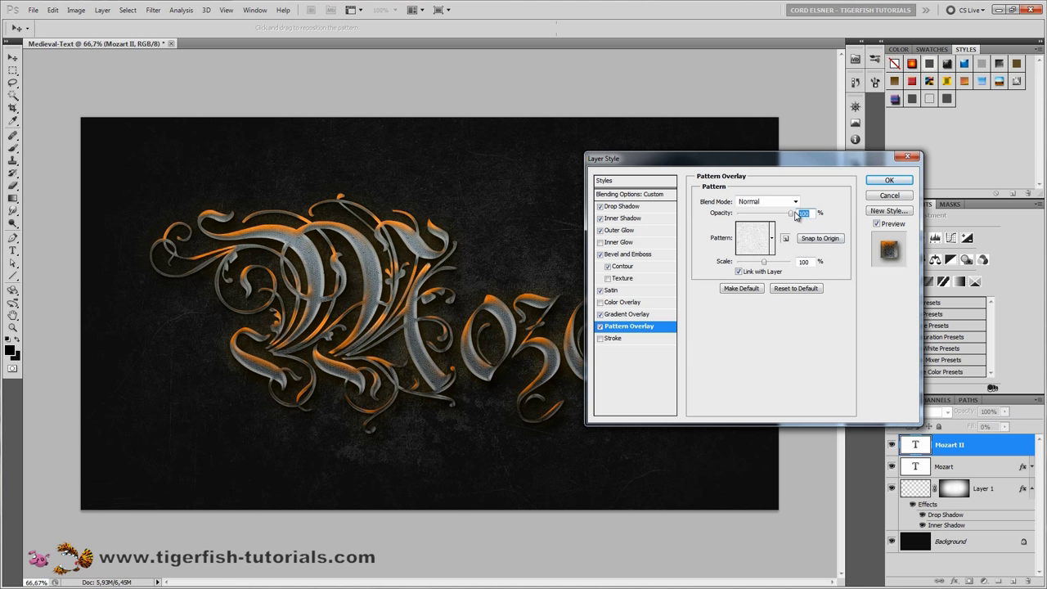
Step: Blend the pattern overlay in Overlay mode at 40% opacity
left_click(794, 201)
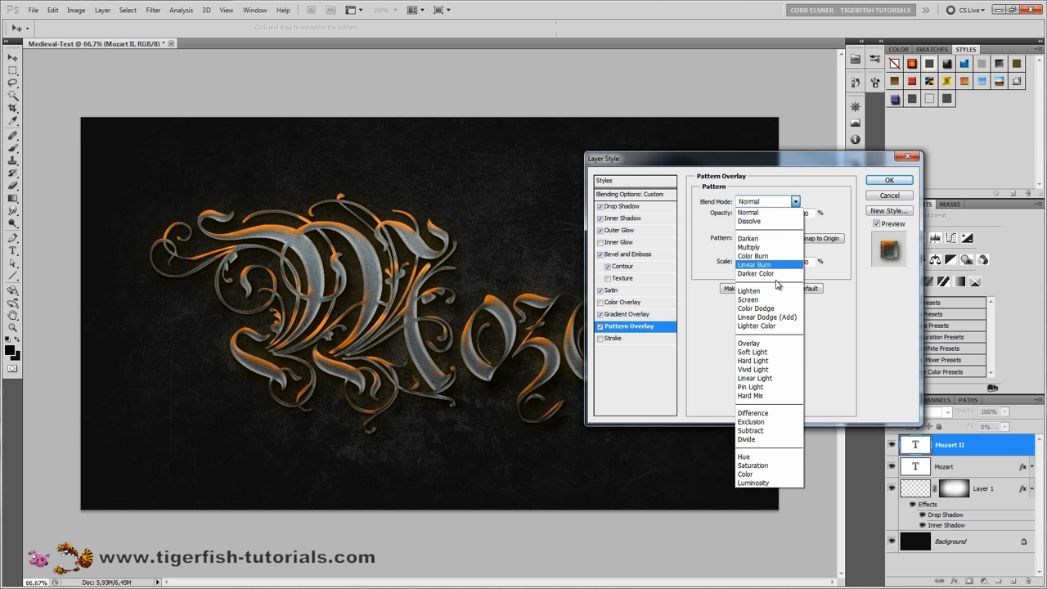
left_click(777, 344)
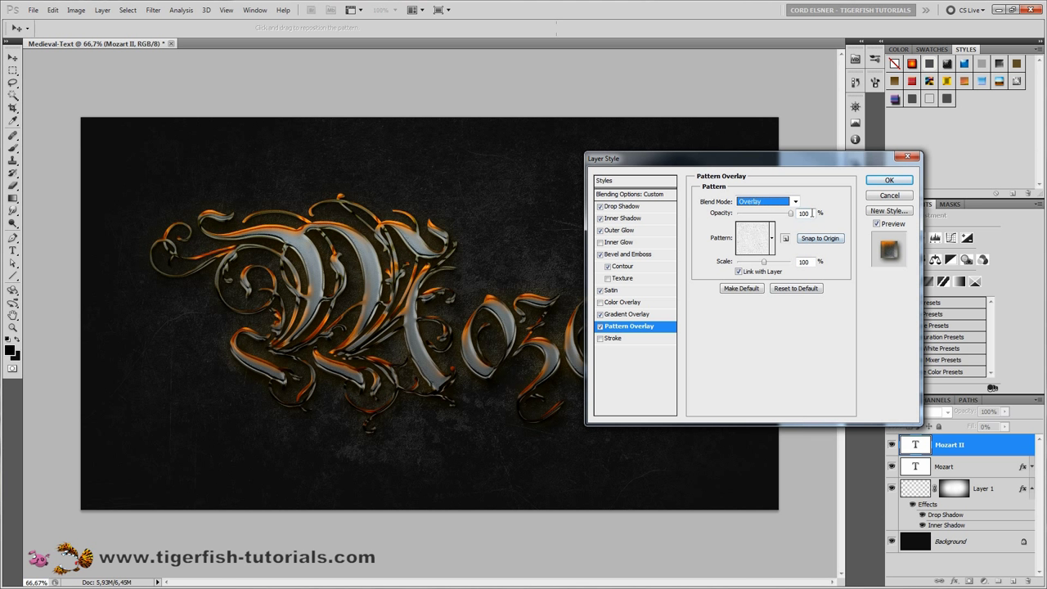
left_click(791, 214)
type("40")
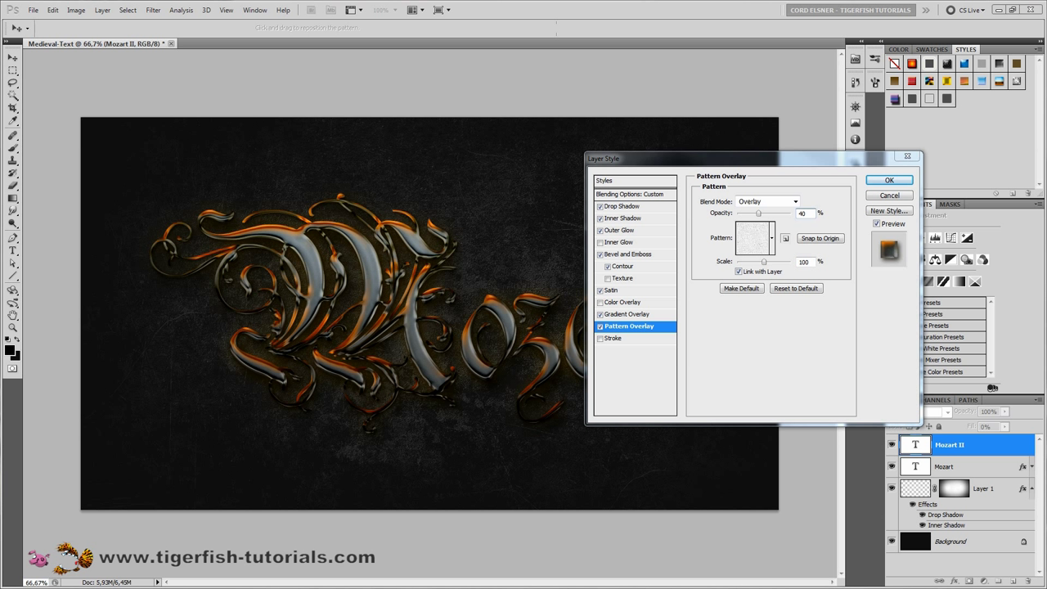
Step: Add a 10 px Inside stroke at 0% opacity, then apply the Mozart II layer style
left_click(615, 340)
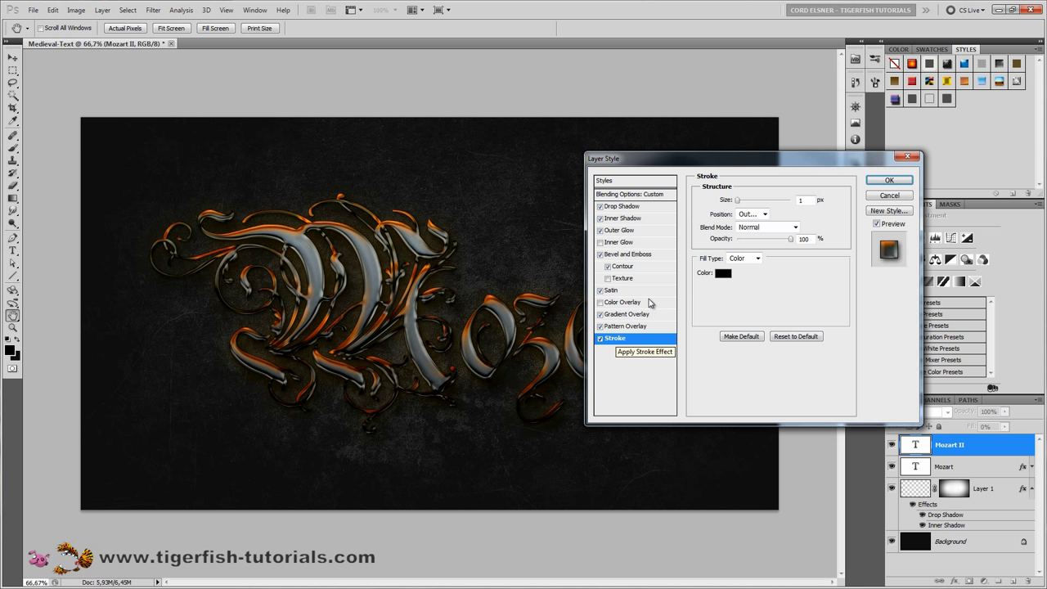
left_click(801, 200)
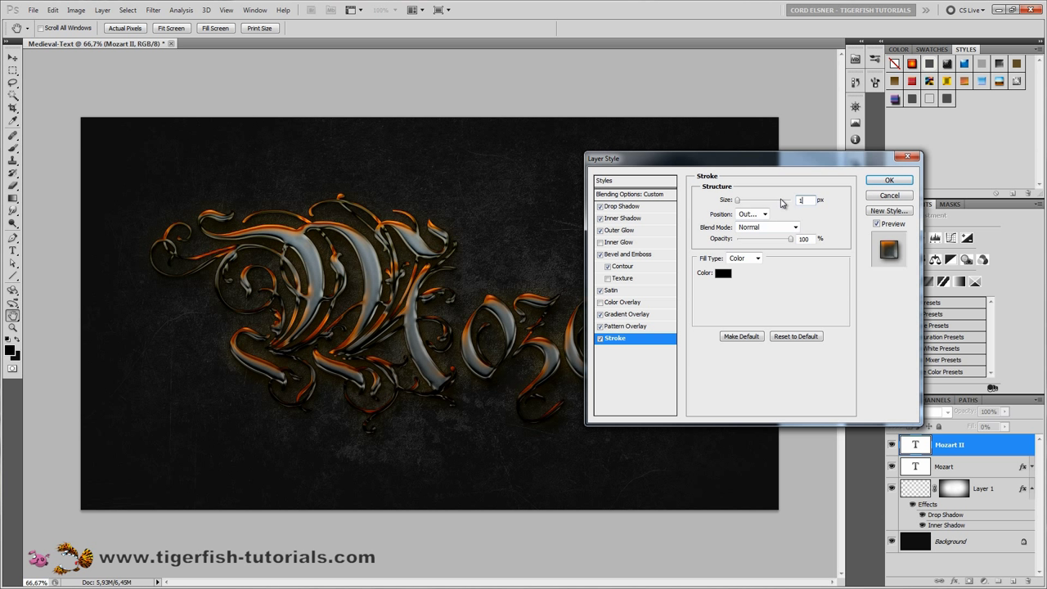
type("10")
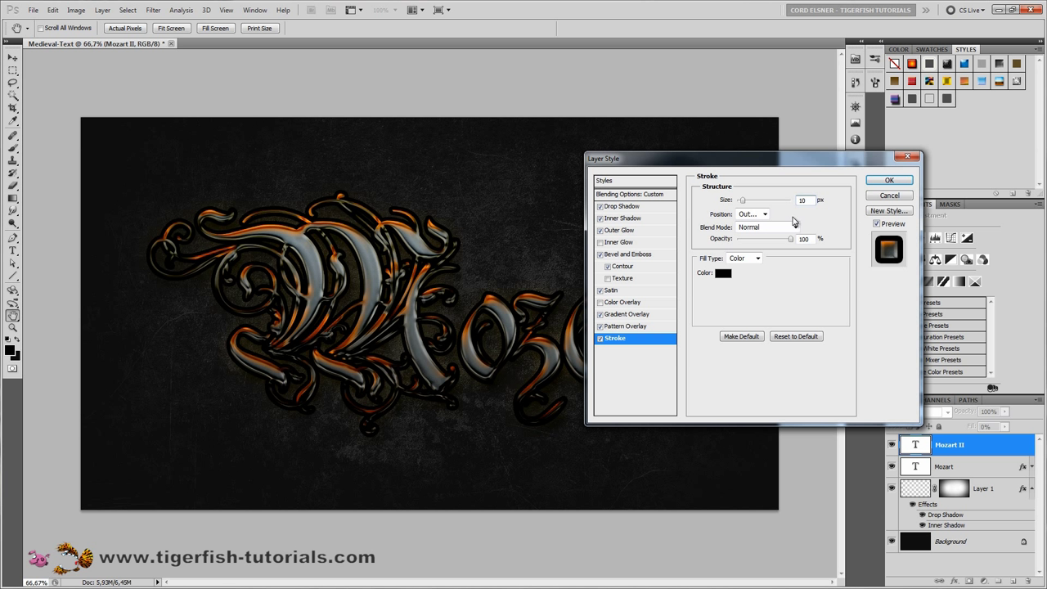
left_click(763, 214)
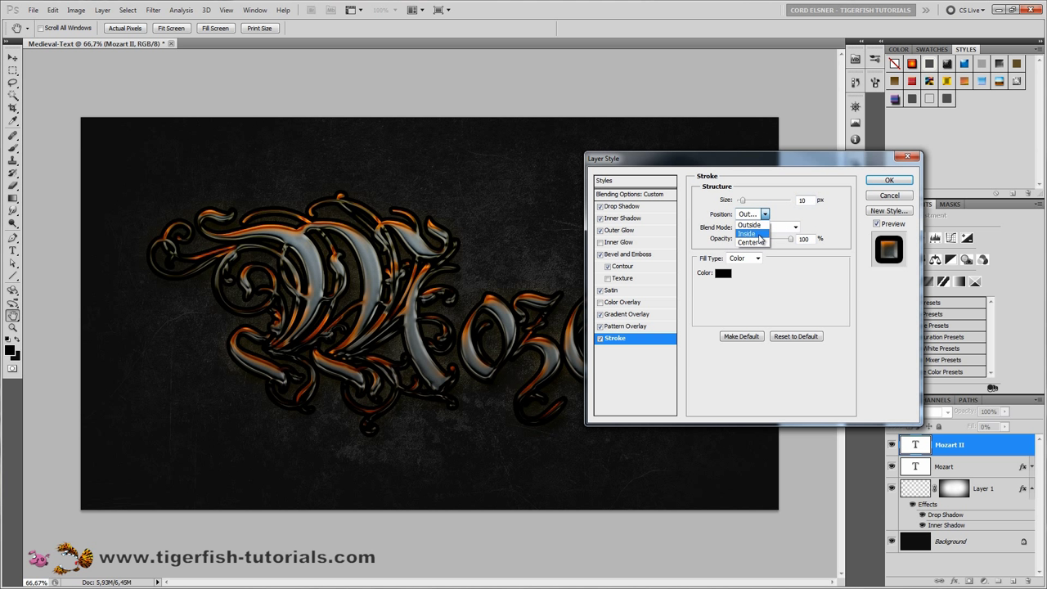
left_click(759, 234)
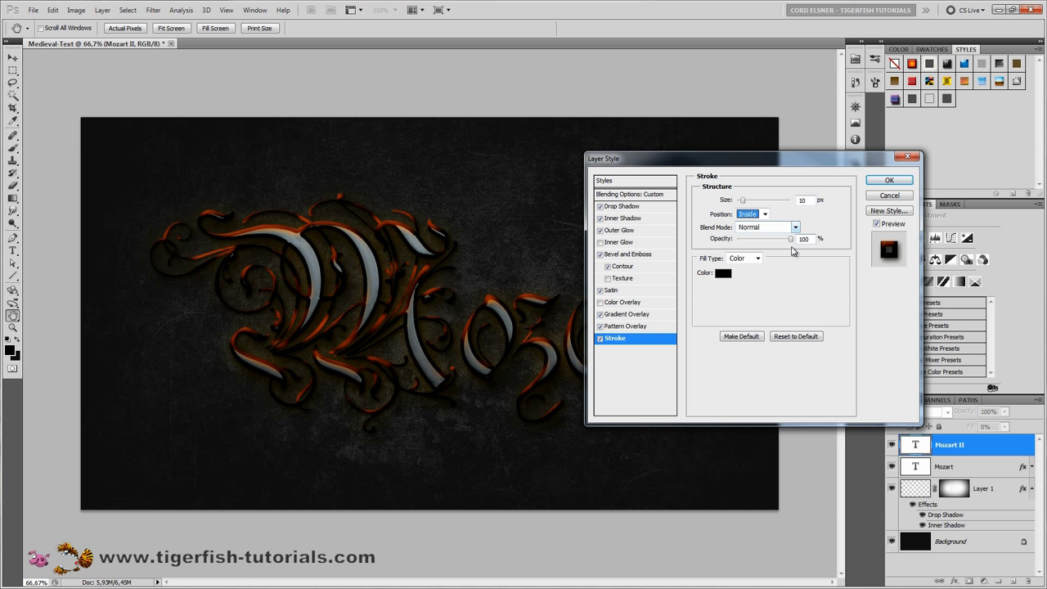
left_click_drag(792, 239, 727, 243)
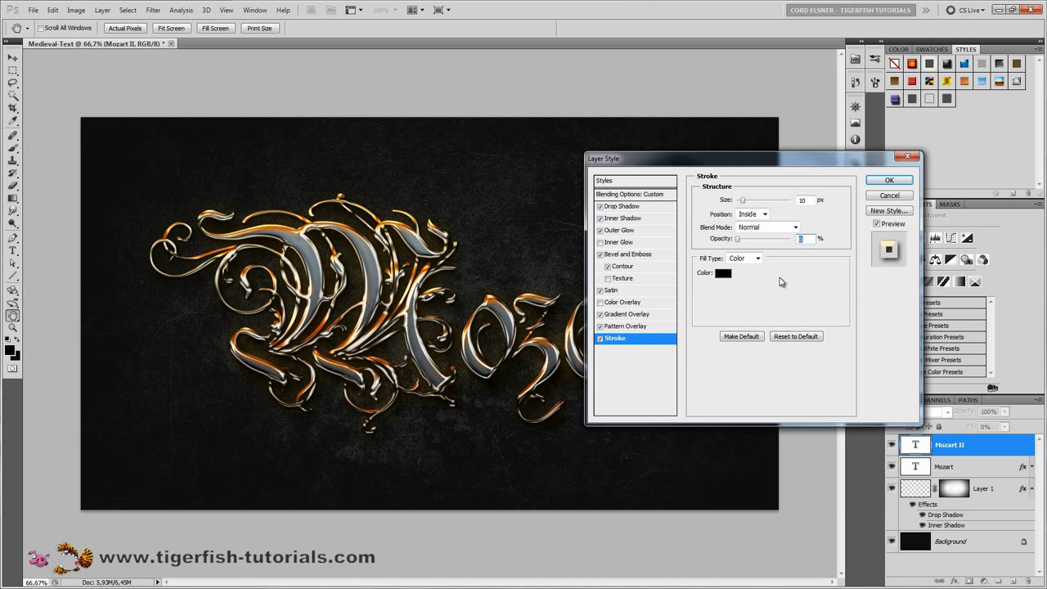
left_click(888, 180)
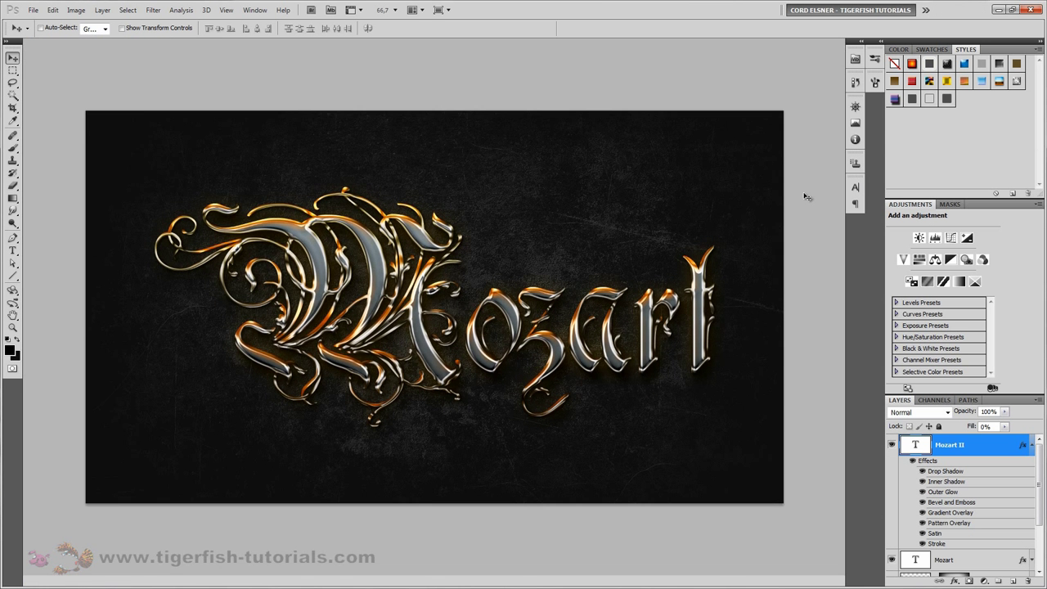
key("f")
key("f")
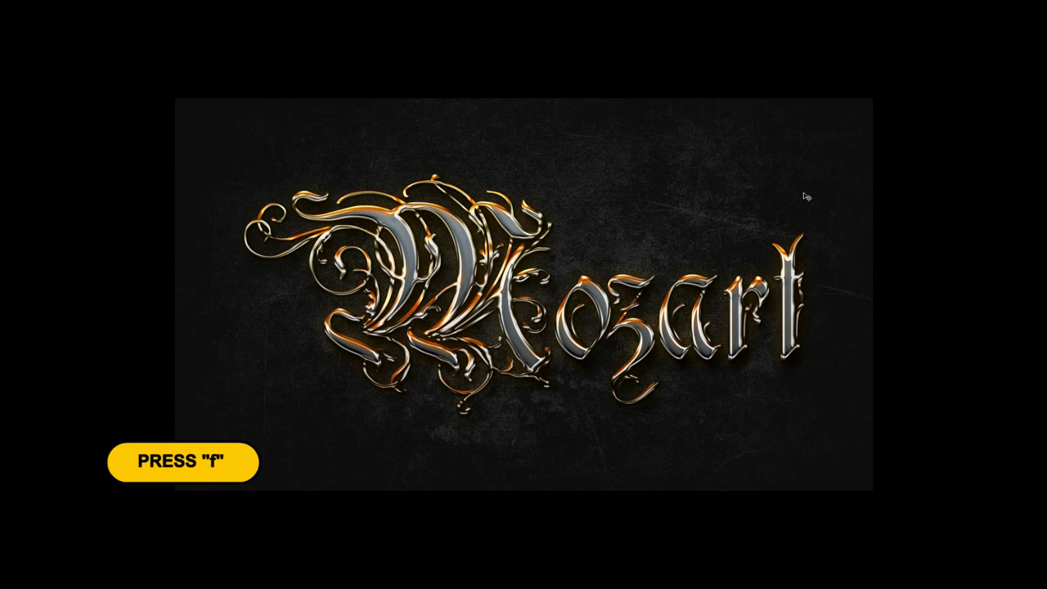
key("ctrl+0")
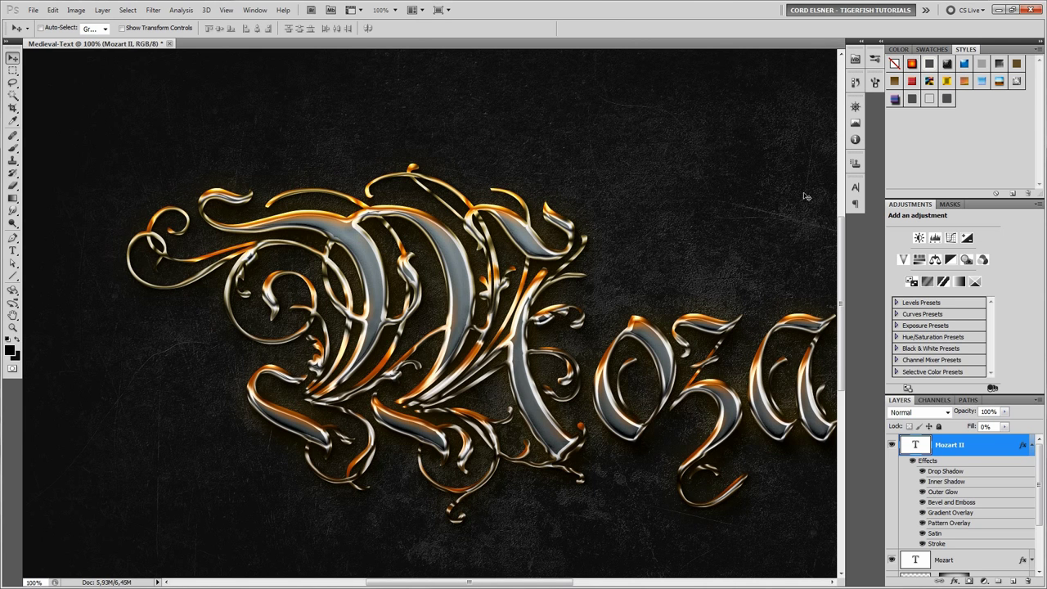
Step: Fit the image on screen, duplicate it as 'Medieval-Text copy', and expand the Mozart layer's effects
key("ctrl+0")
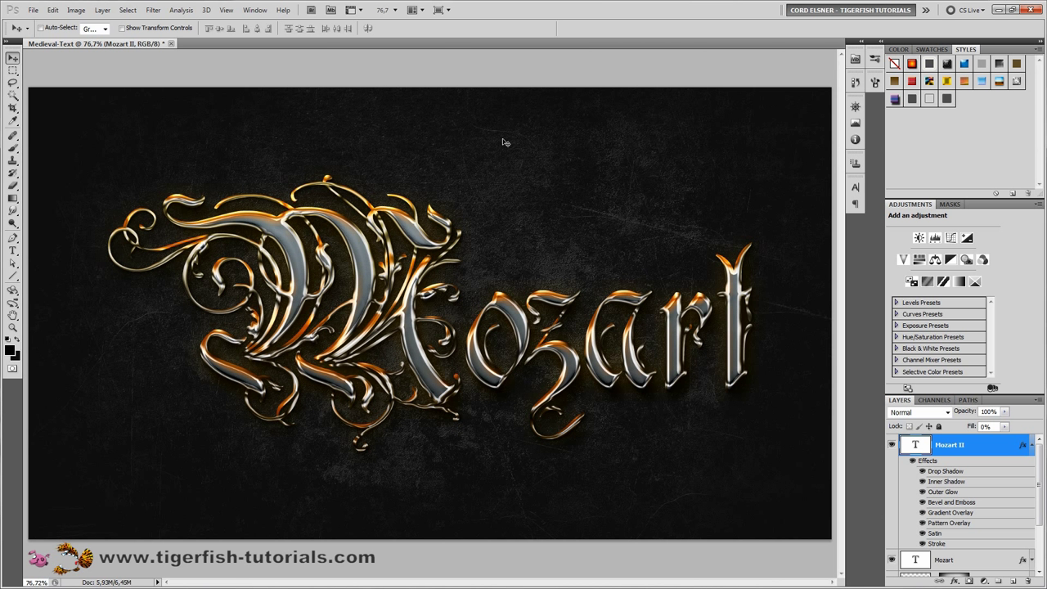
left_click(75, 10)
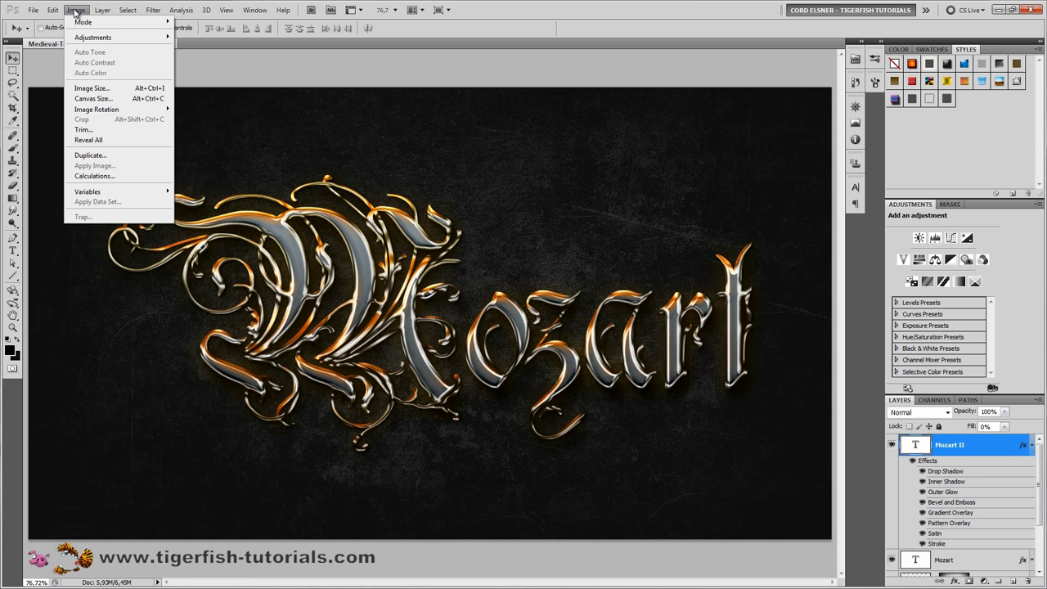
mouse_move(51, 12)
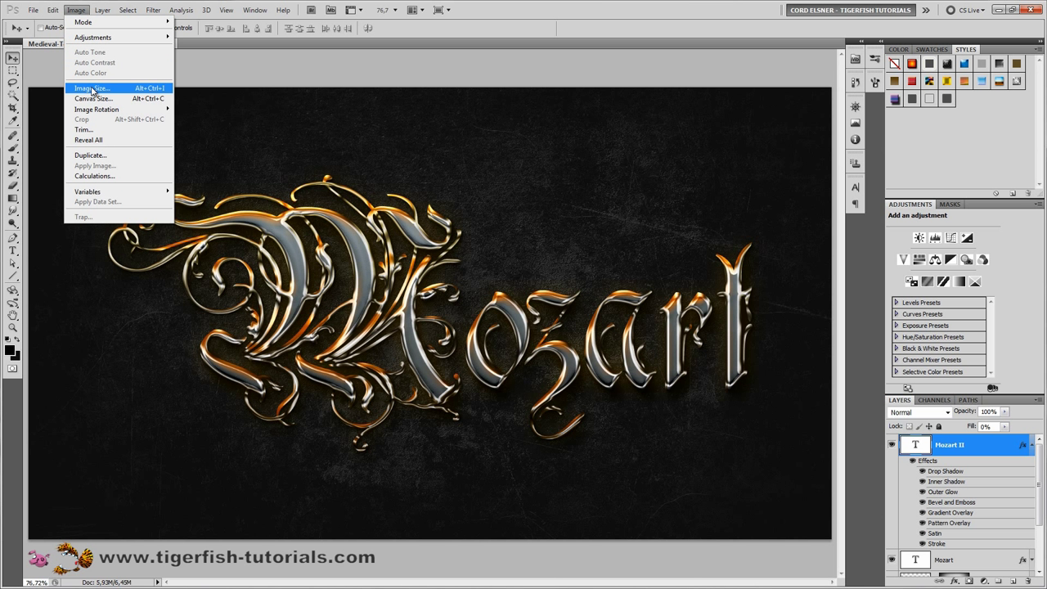
left_click(95, 154)
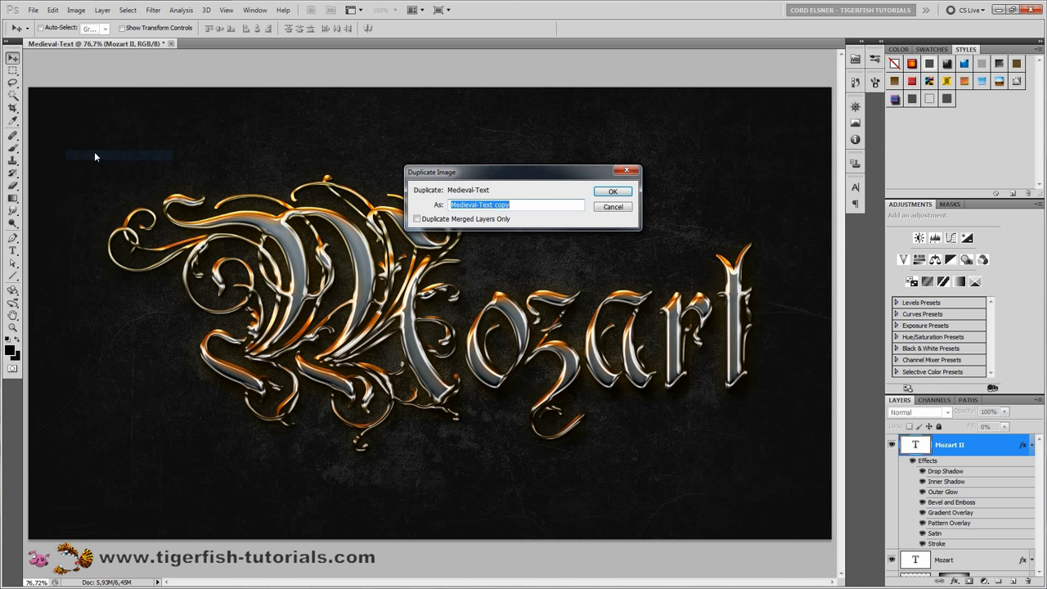
left_click(612, 192)
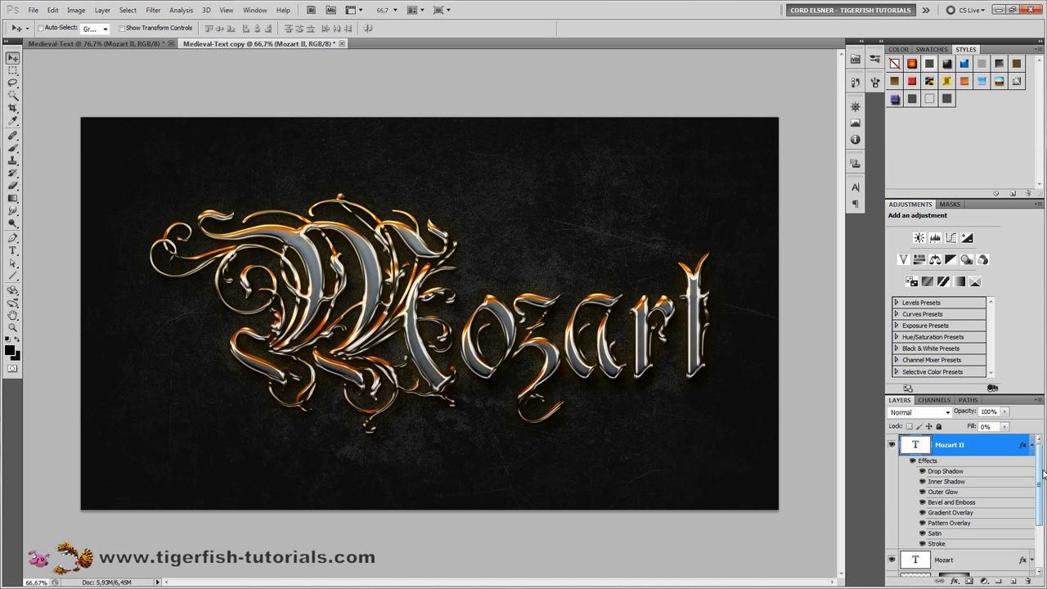
left_click_drag(1042, 474, 1043, 531)
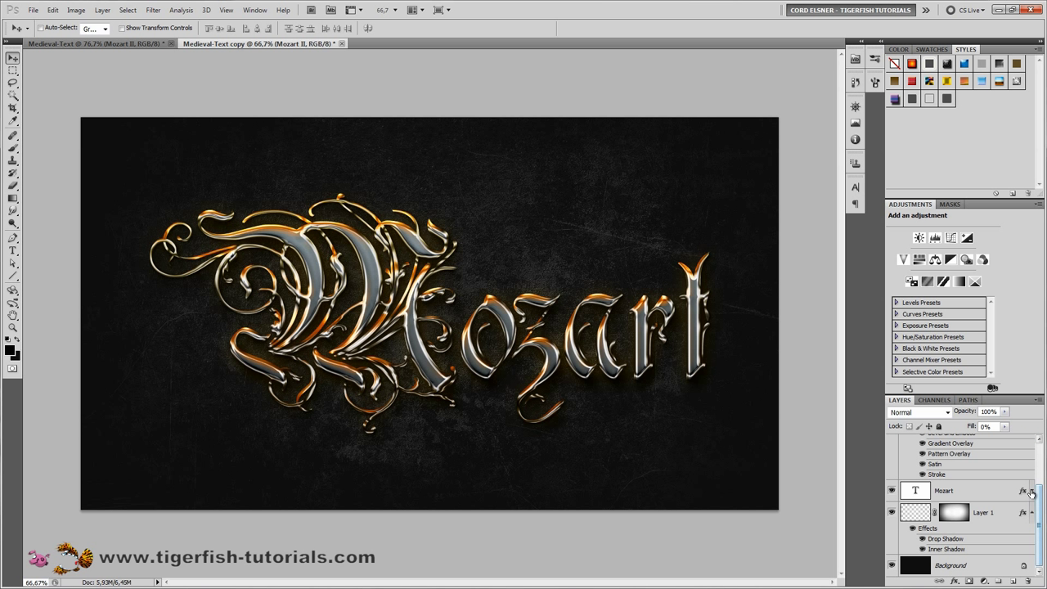
left_click(1031, 491)
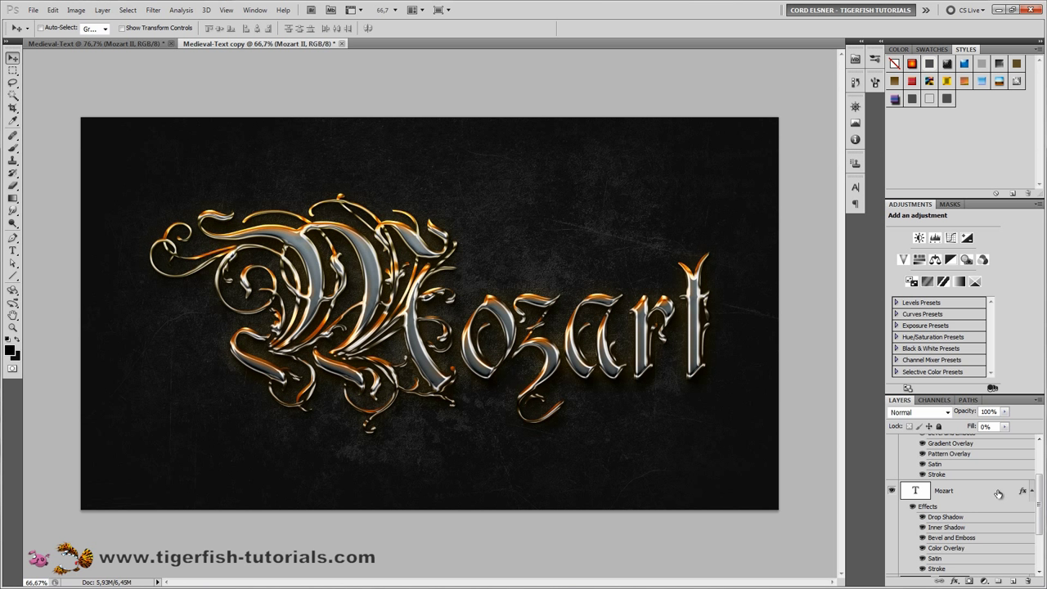
Step: Save the Mozart layer's style as new preset 'Medieval-Text-1' with Include Layer Blending Options checked
double_click(949, 517)
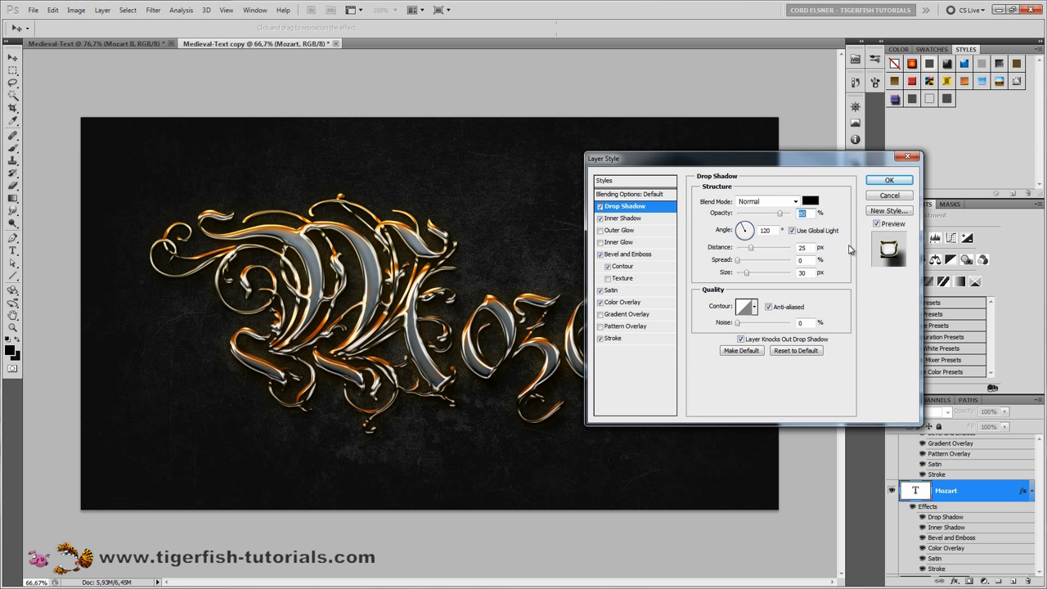
left_click(888, 211)
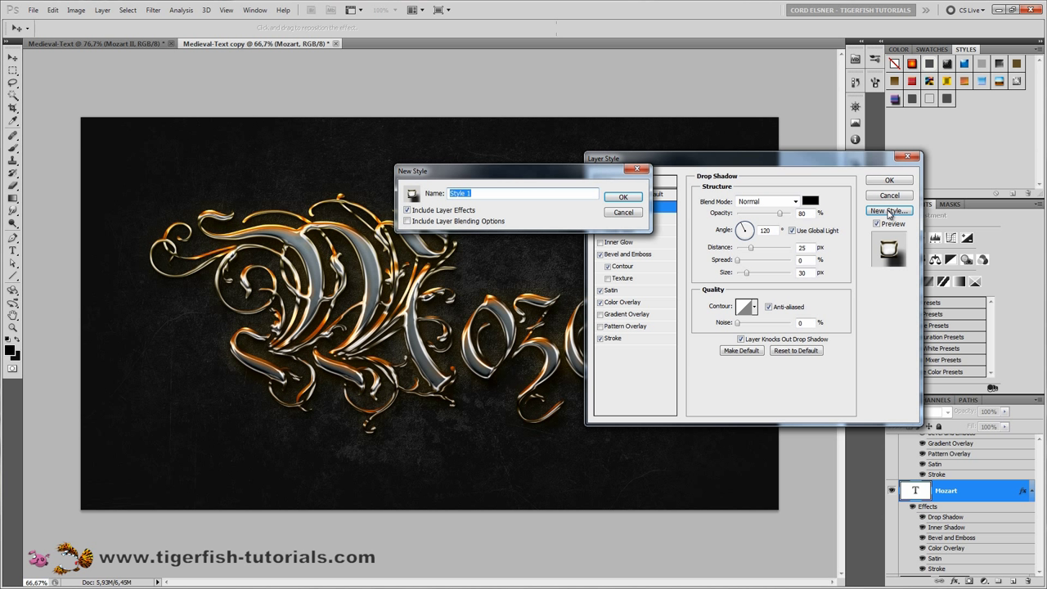
type("Medieval-Text-1")
left_click(412, 221)
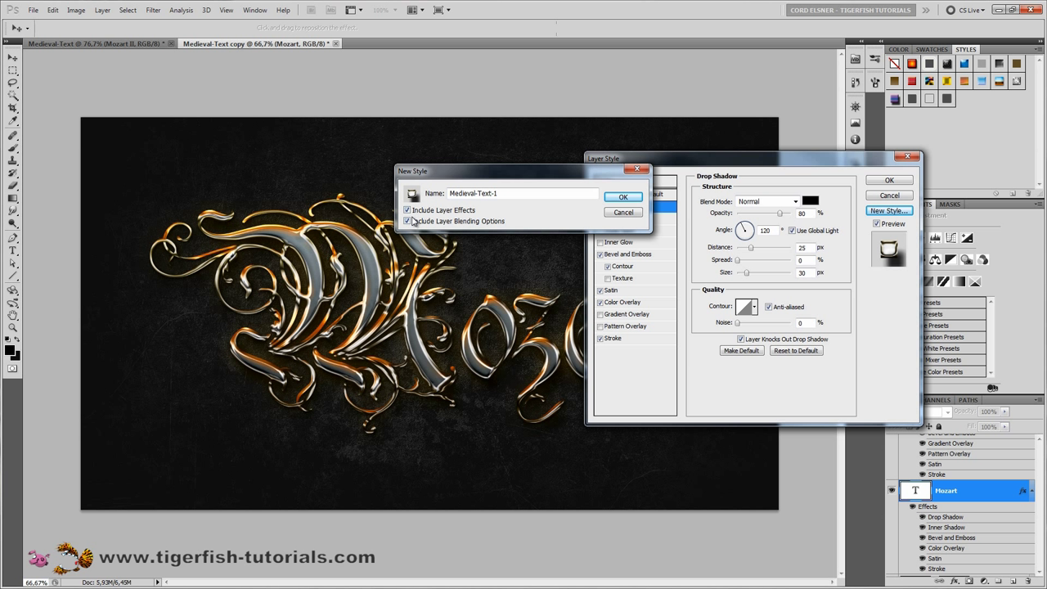
left_click(623, 198)
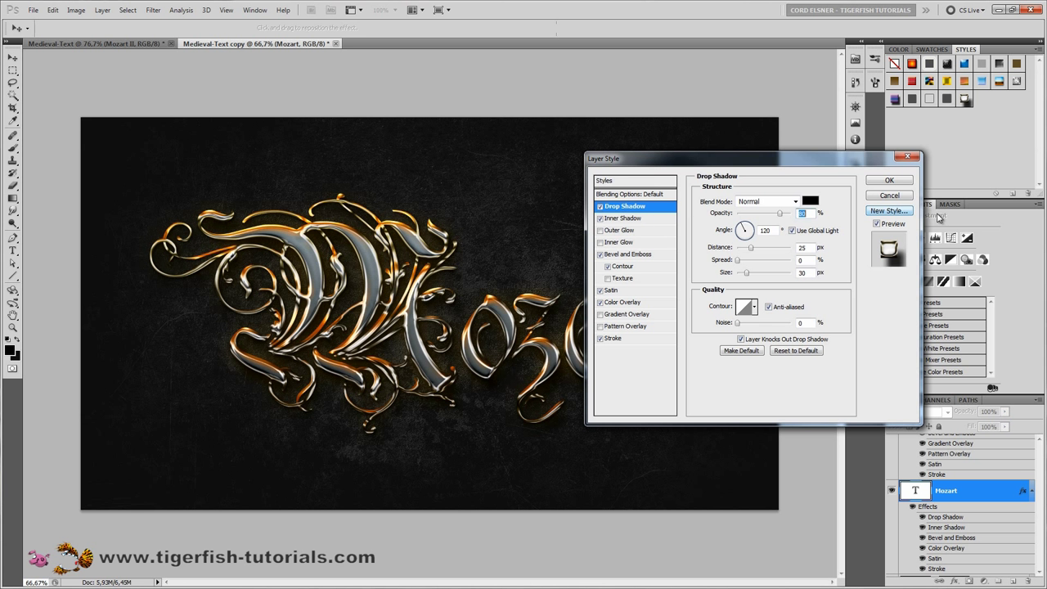
left_click(890, 182)
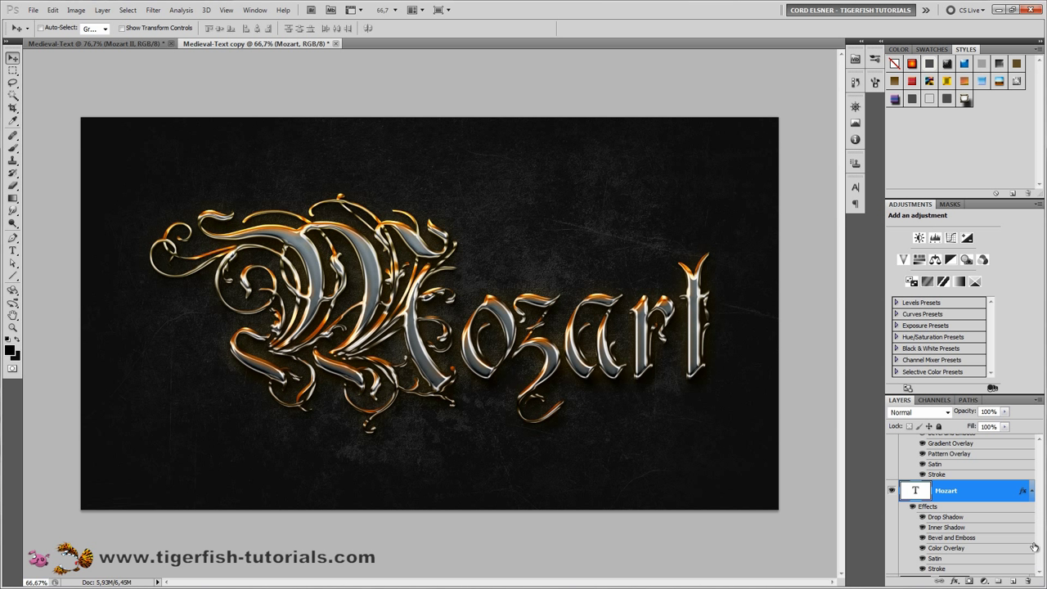
Step: Save Mozart II's effects as the new style preset 'Medieval-Style-2'
scroll(1040, 488, "up", 2)
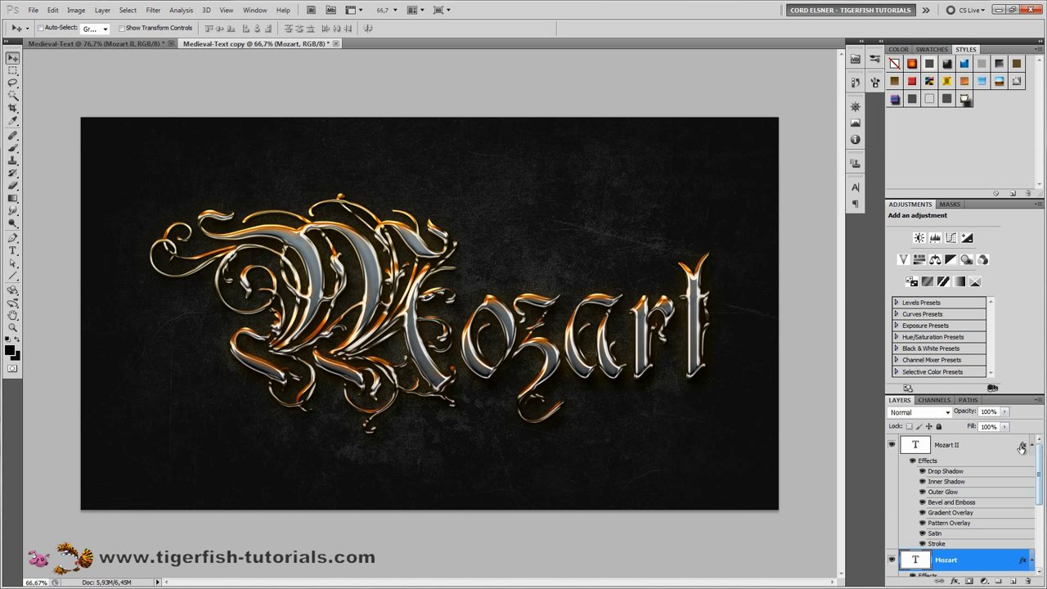
left_click(961, 472)
double_click(961, 472)
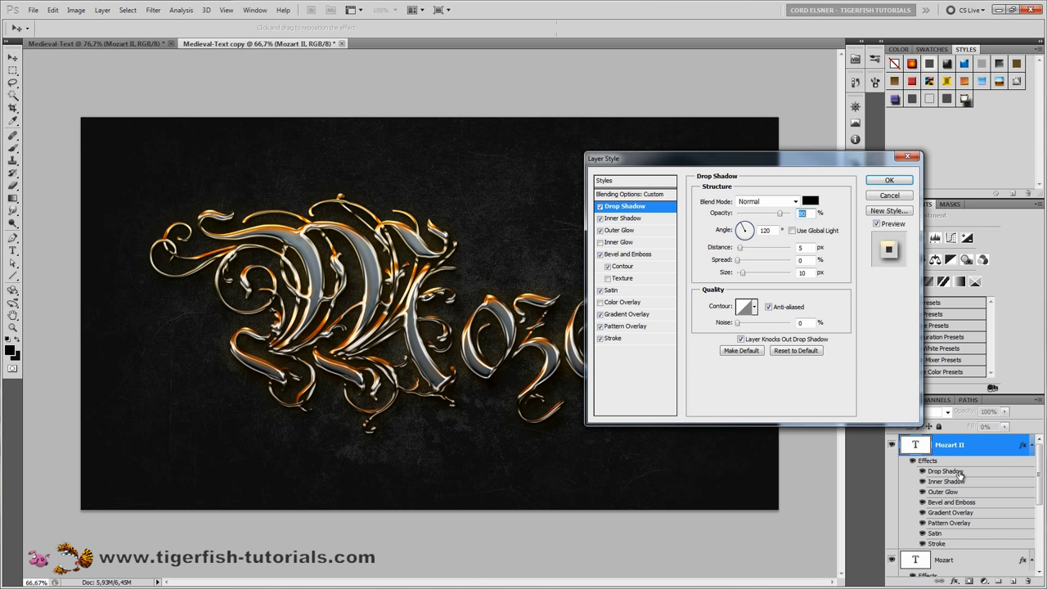
left_click(887, 211)
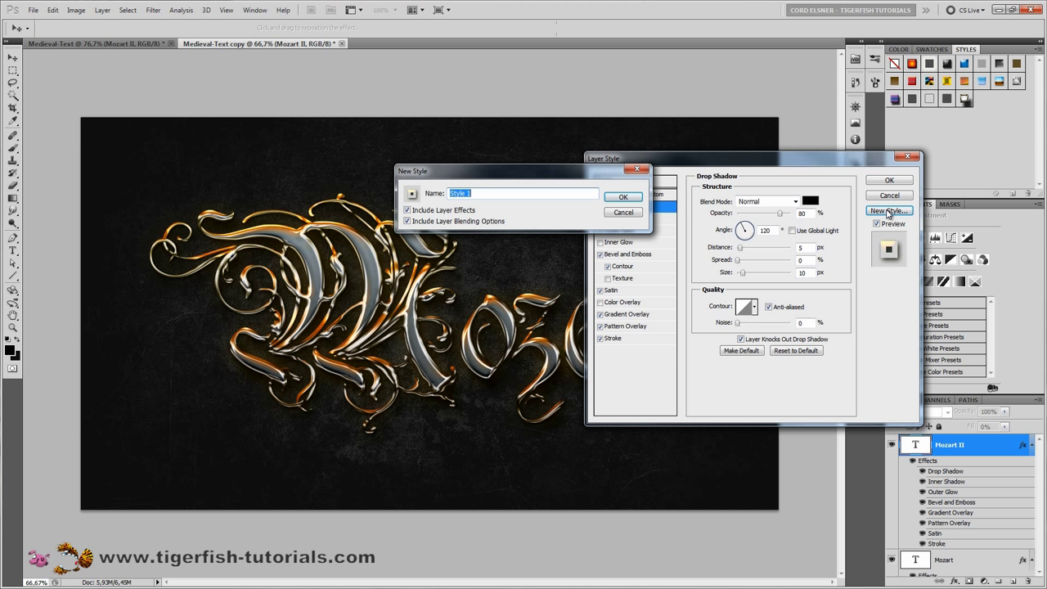
type("Medieval-")
key("Return")
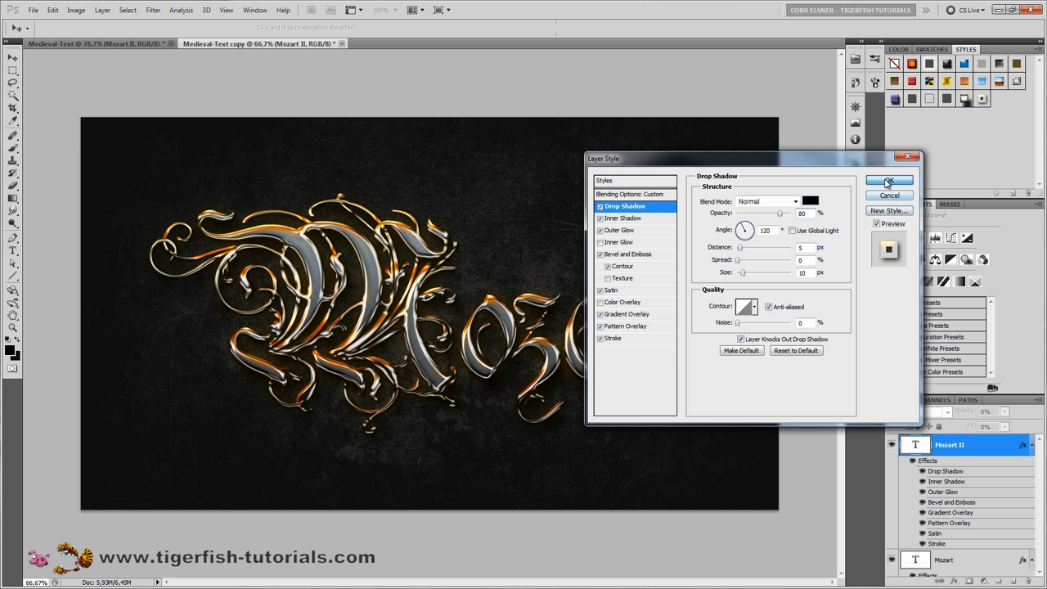
left_click(887, 182)
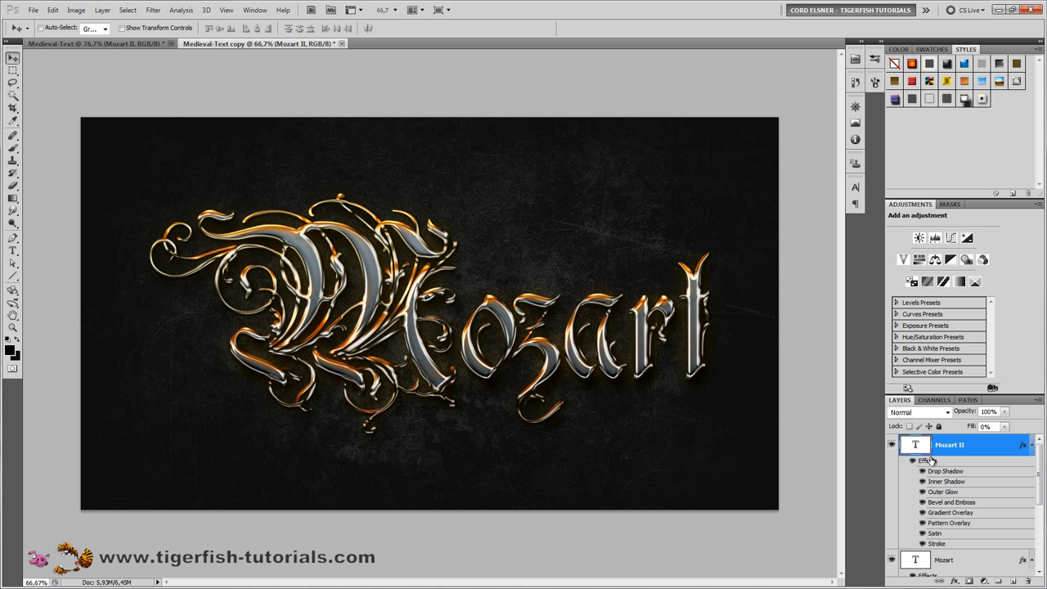
Step: Delete the Mozart II and Mozart text layers, confirming Yes for each
left_click(916, 562, "ctrl")
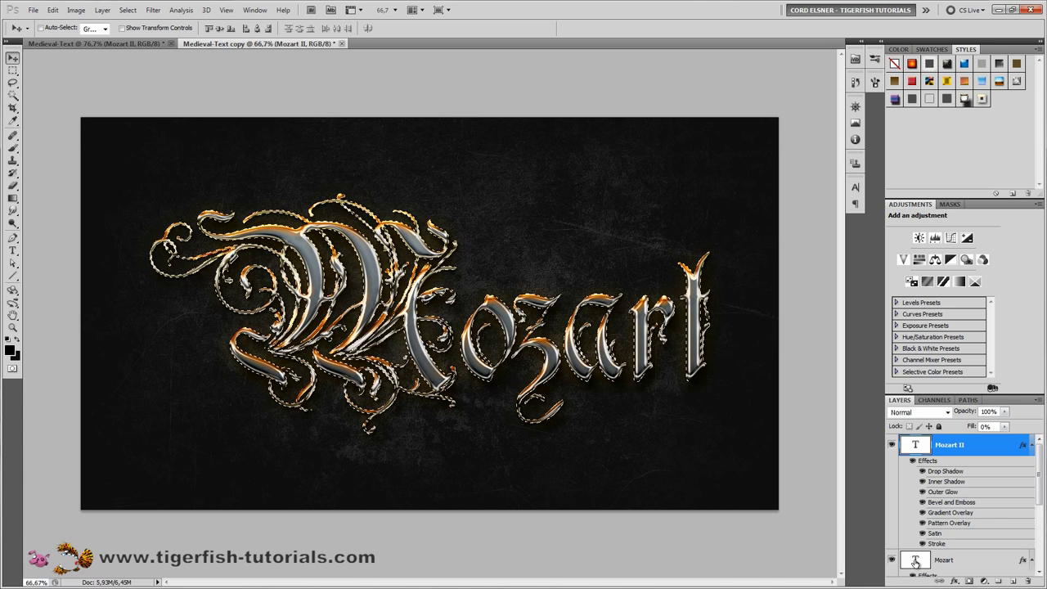
left_click(1028, 580)
left_click(485, 213)
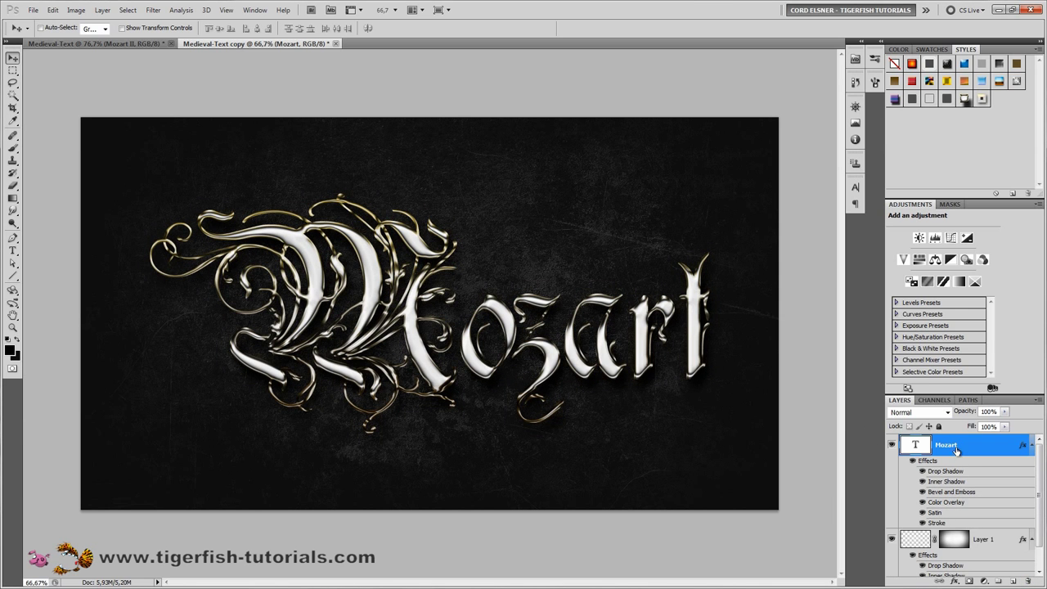
left_click(1028, 580)
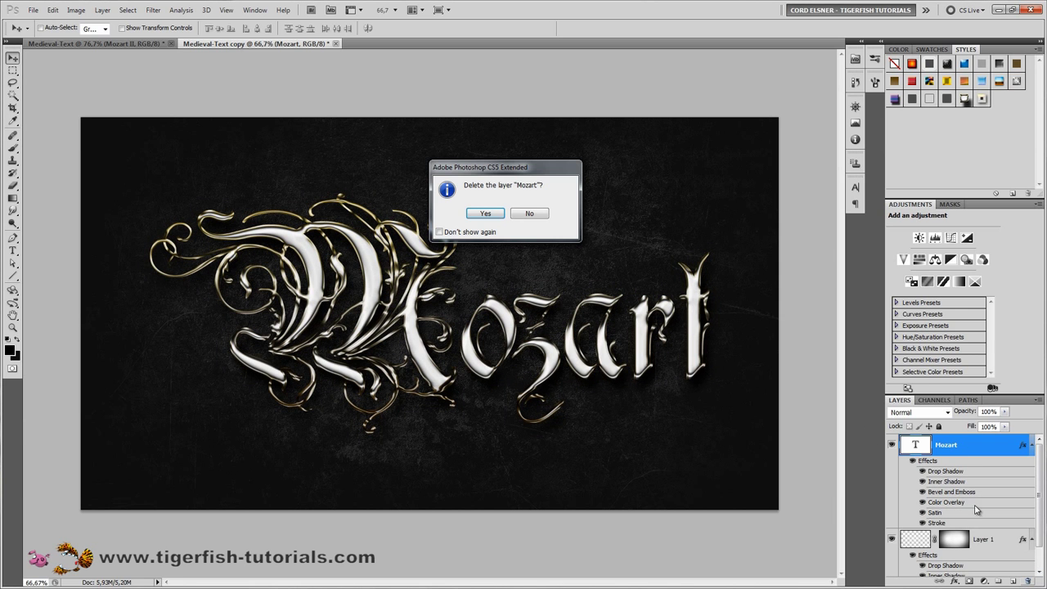
left_click(479, 213)
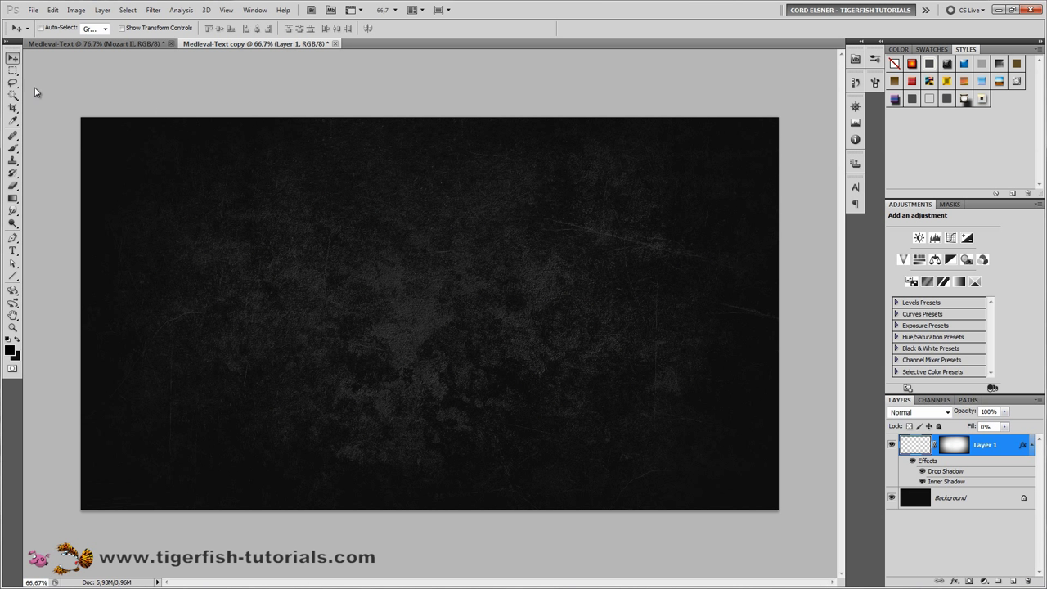
Step: Type the word 'Goethe' on the canvas as a new text layer and commit it
left_click(12, 250)
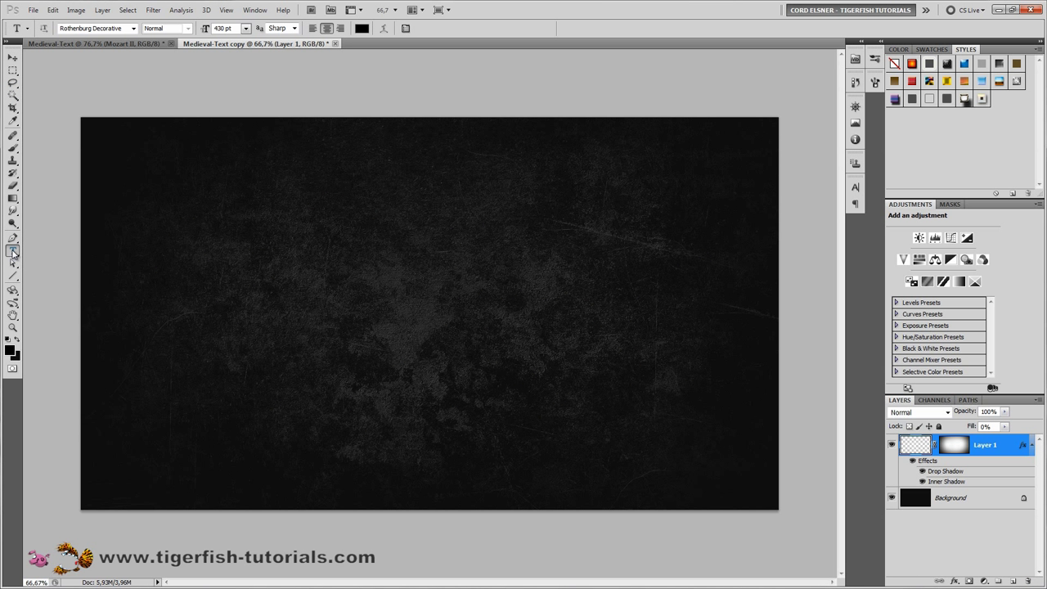
left_click(328, 280)
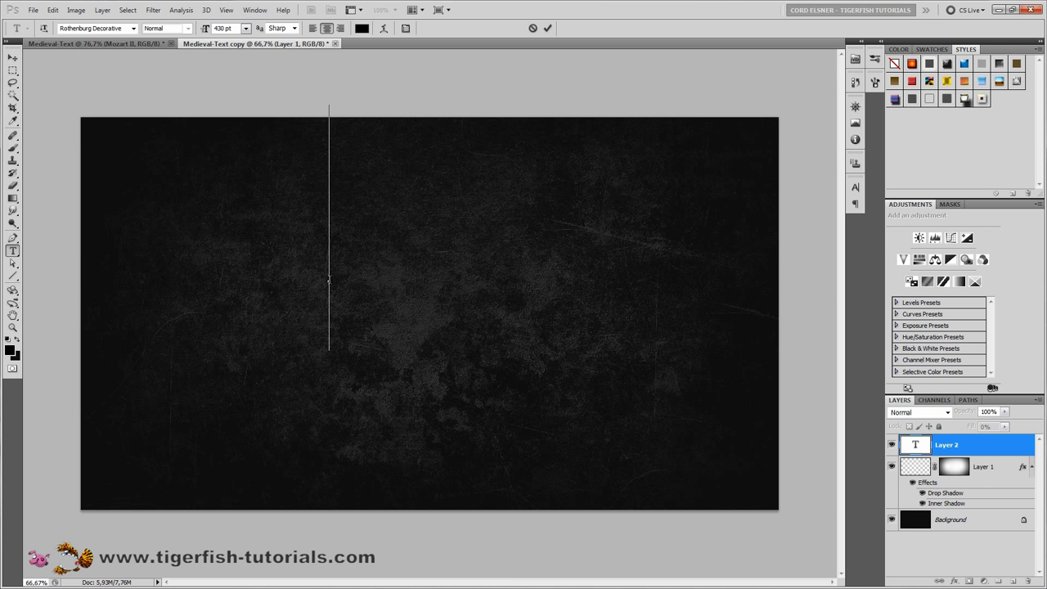
type("GO")
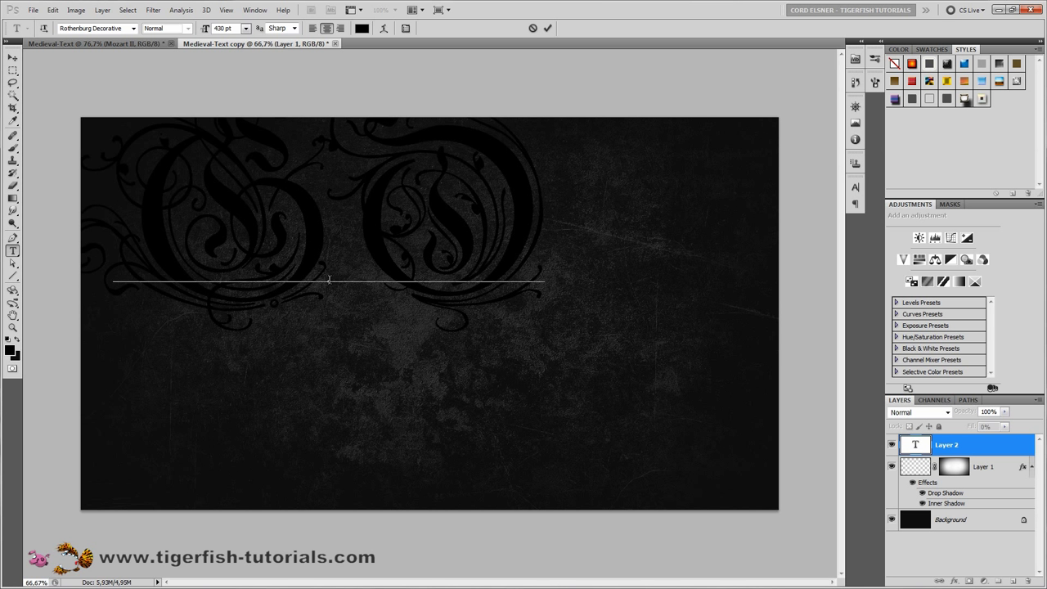
key("BackSpace")
type("oethe")
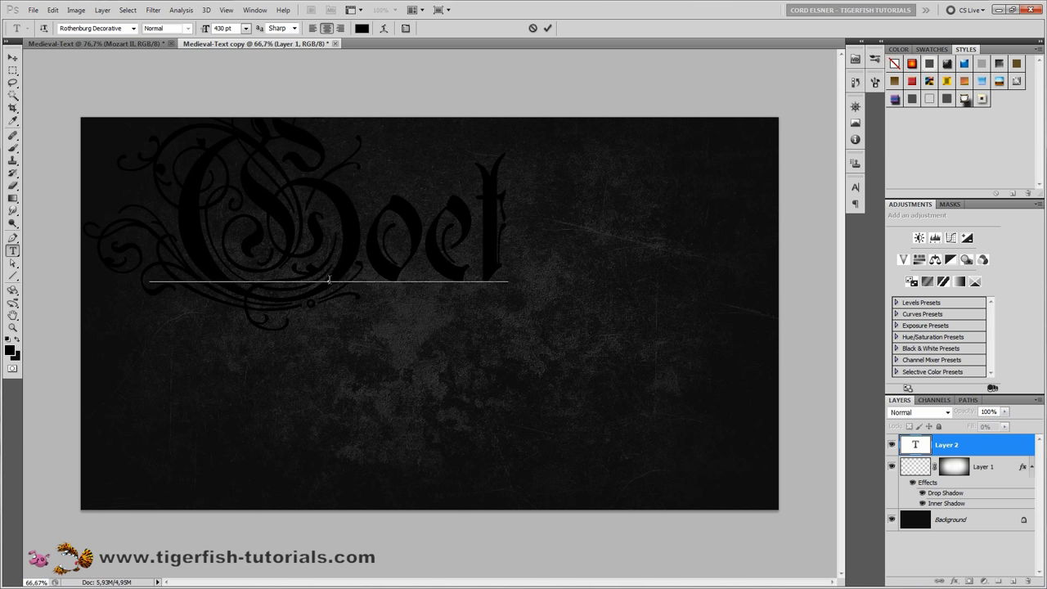
left_click(12, 58)
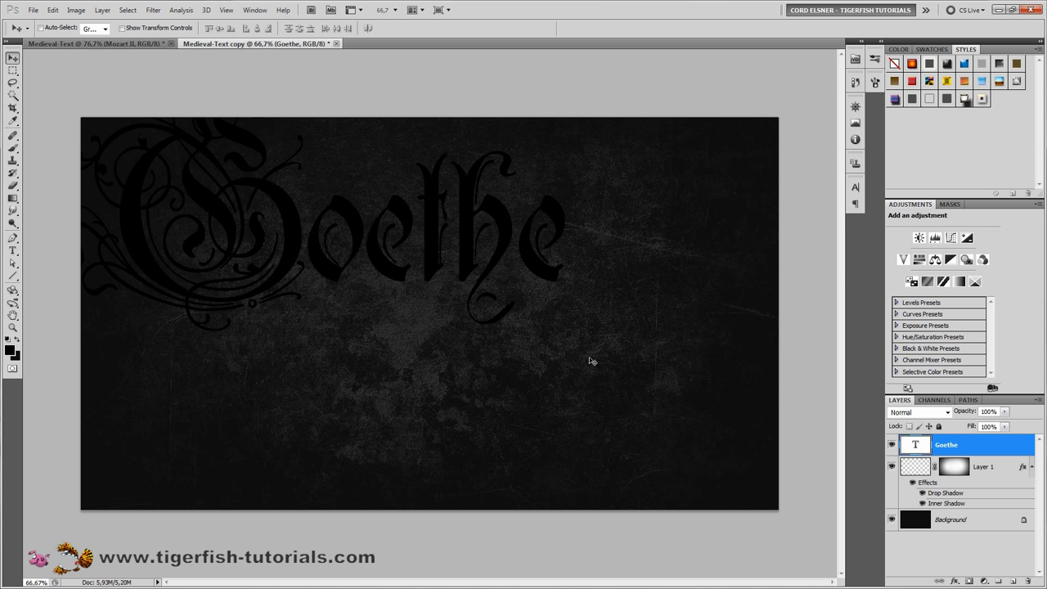
Step: Centre Goethe vertically and horizontally against the Background, then select only the Goethe layer
left_click(952, 523, "ctrl")
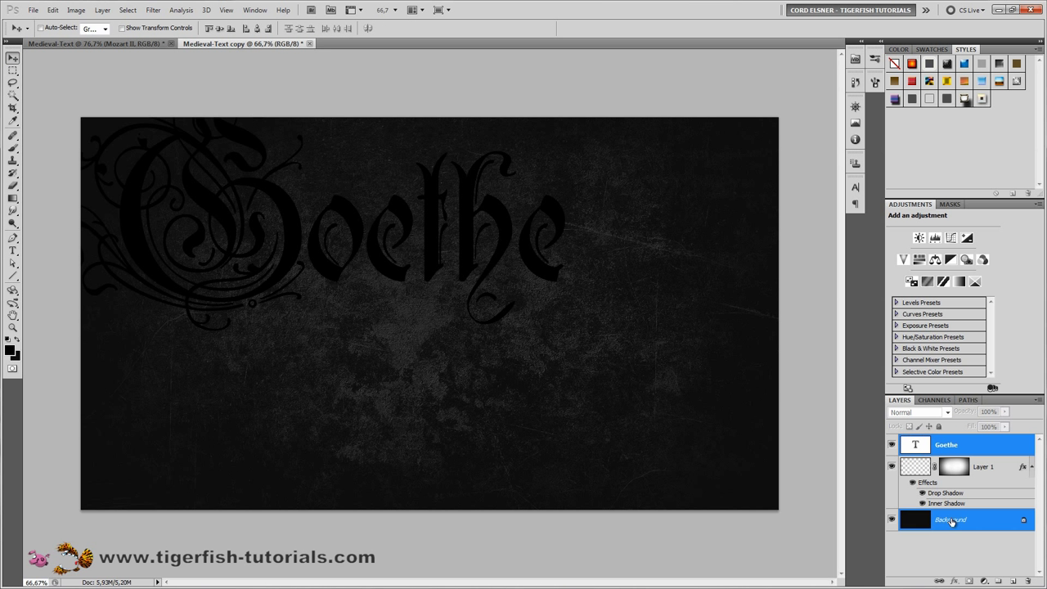
left_click(218, 29)
left_click(257, 29)
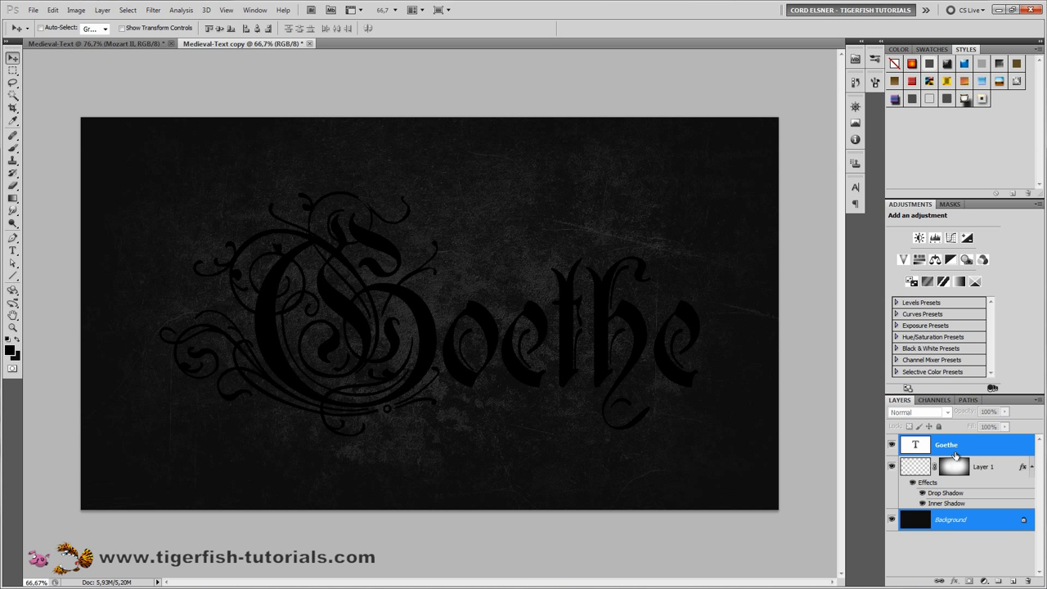
left_click(949, 549)
left_click(949, 447)
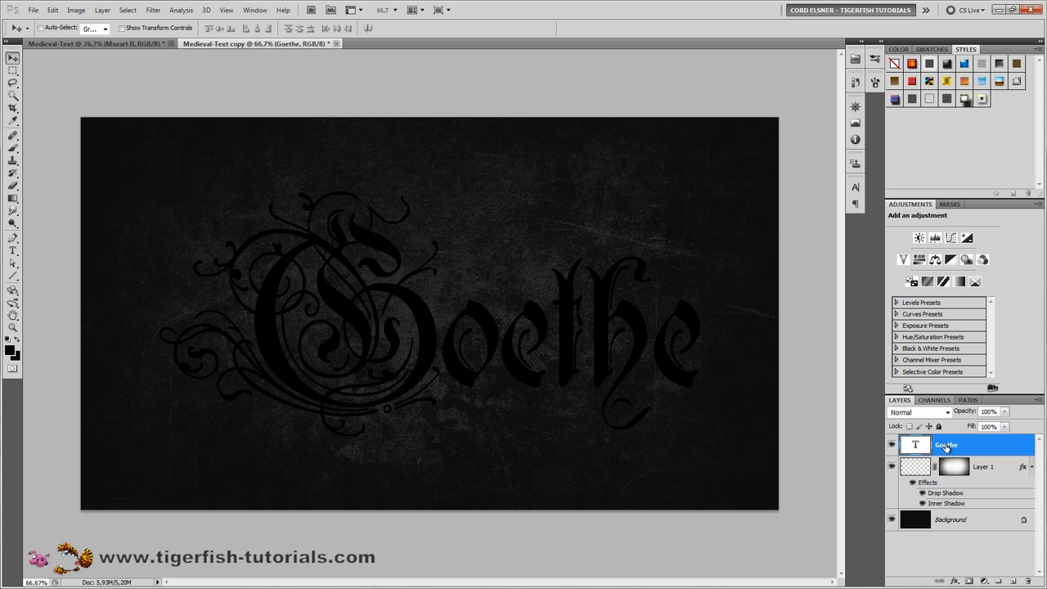
Step: Apply the Medieval-Text-1 style to Goethe and duplicate the layer as Goethe copy
left_click(964, 100)
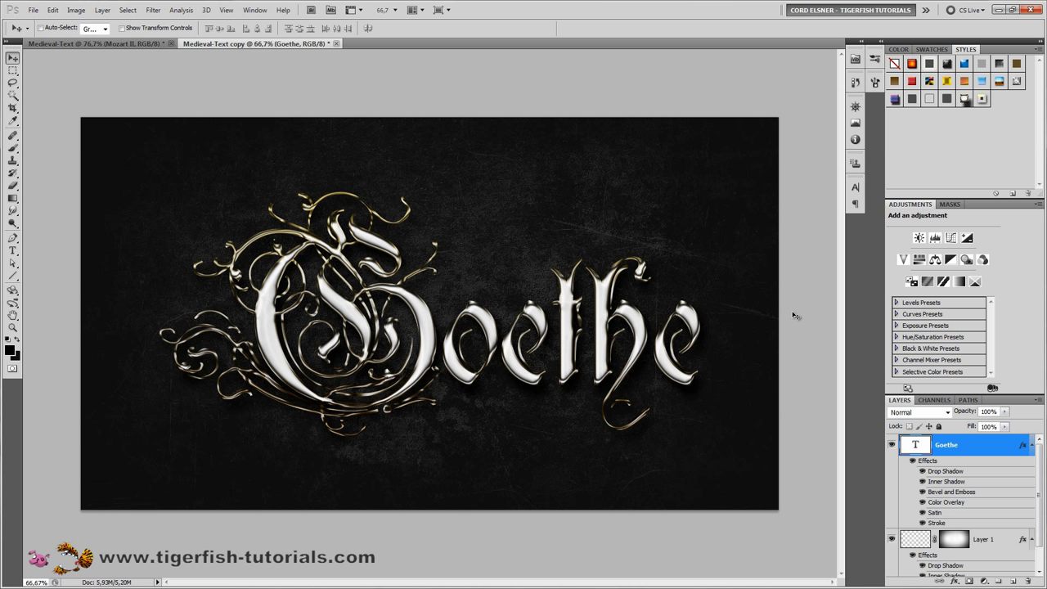
right_click(991, 453)
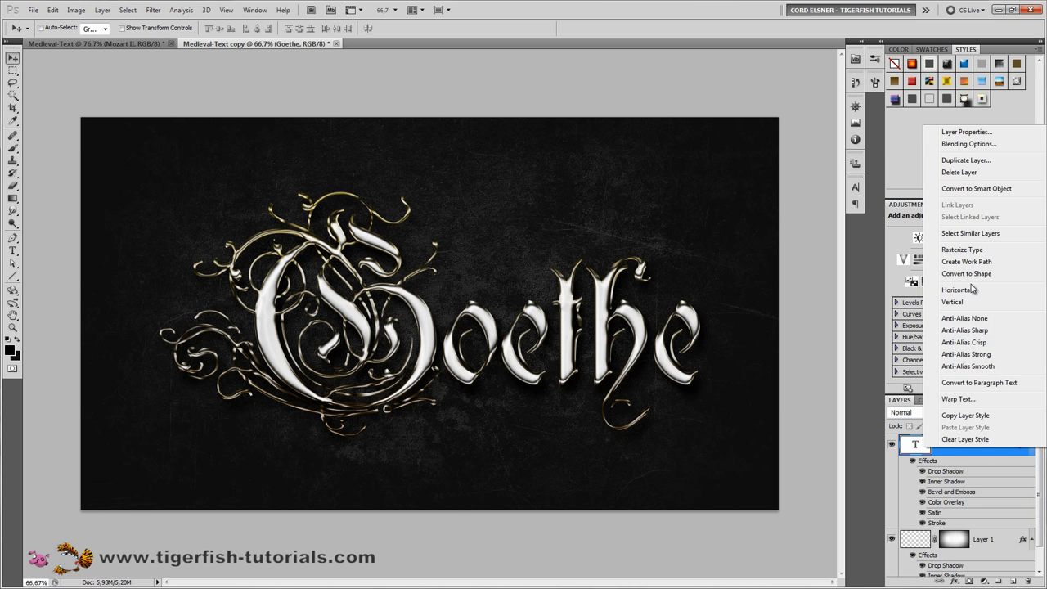
left_click(966, 161)
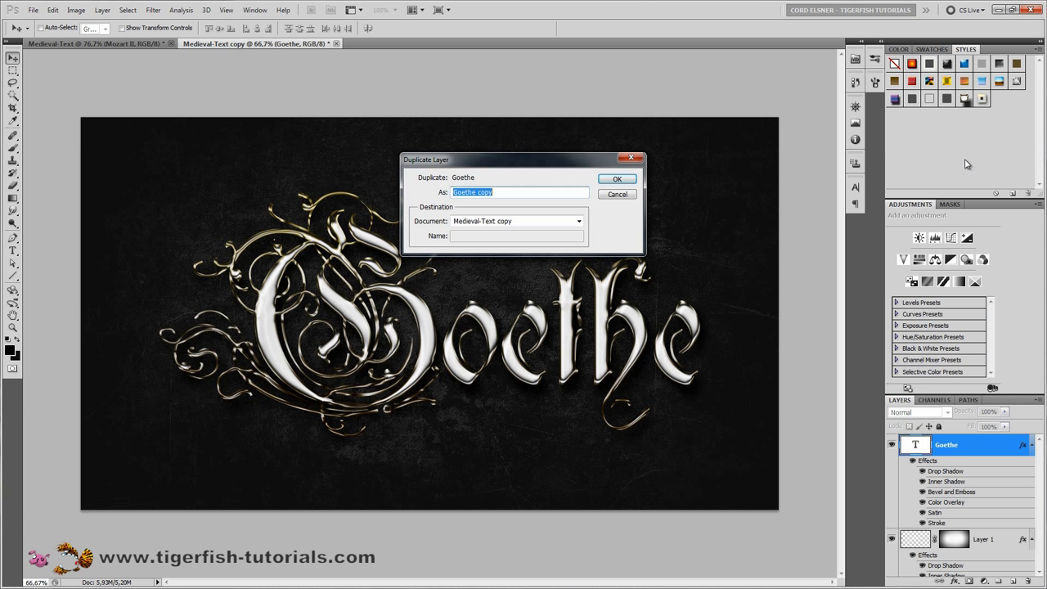
left_click(618, 179)
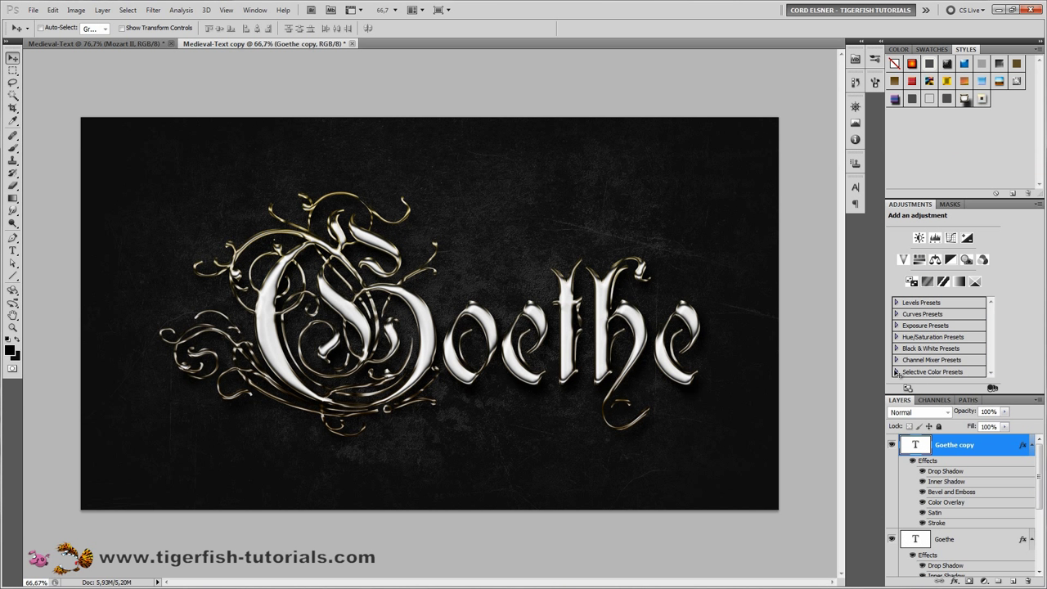
Step: Clear Goethe copy's layer style, set its Fill to 0%, and apply the second saved style
right_click(992, 449)
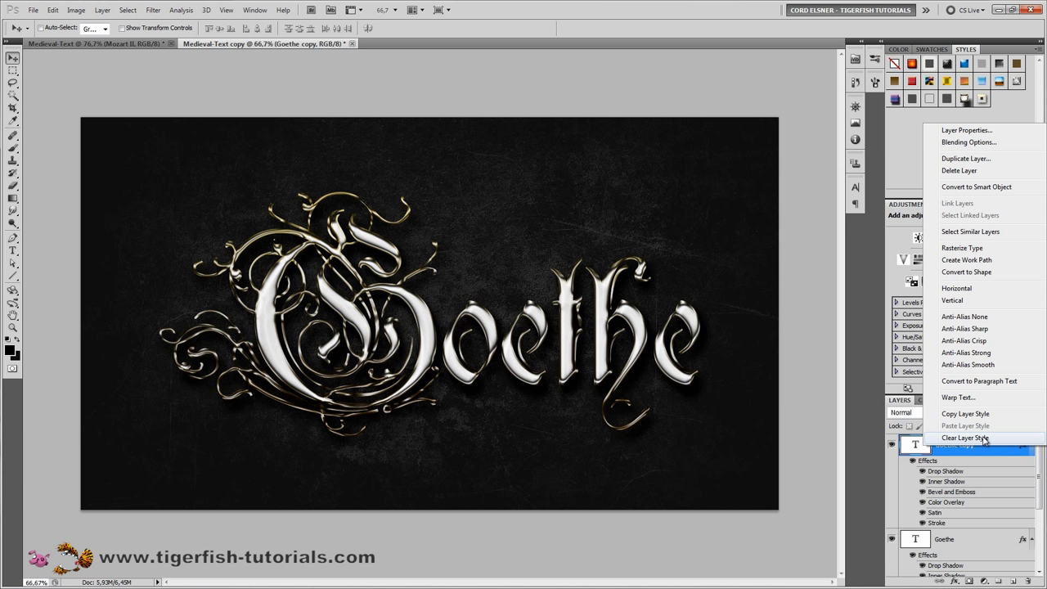
left_click(985, 439)
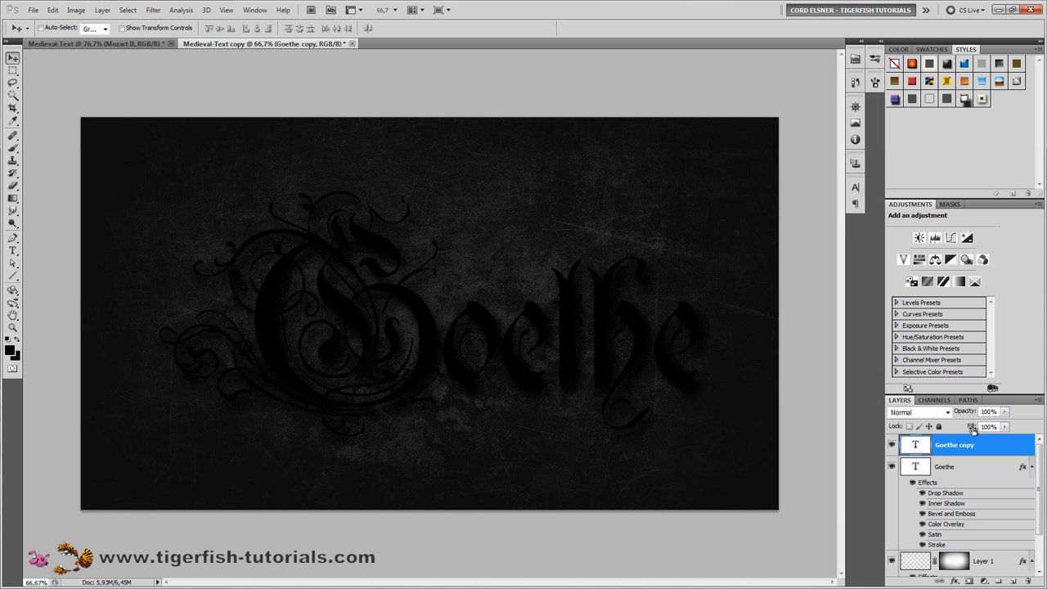
left_click_drag(971, 428, 841, 423)
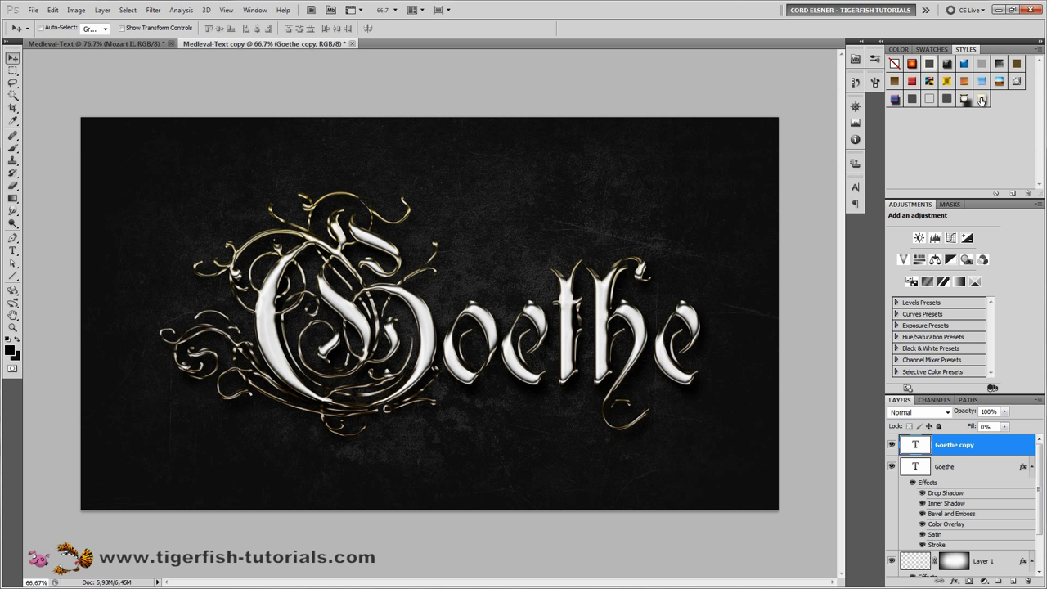
left_click(981, 100)
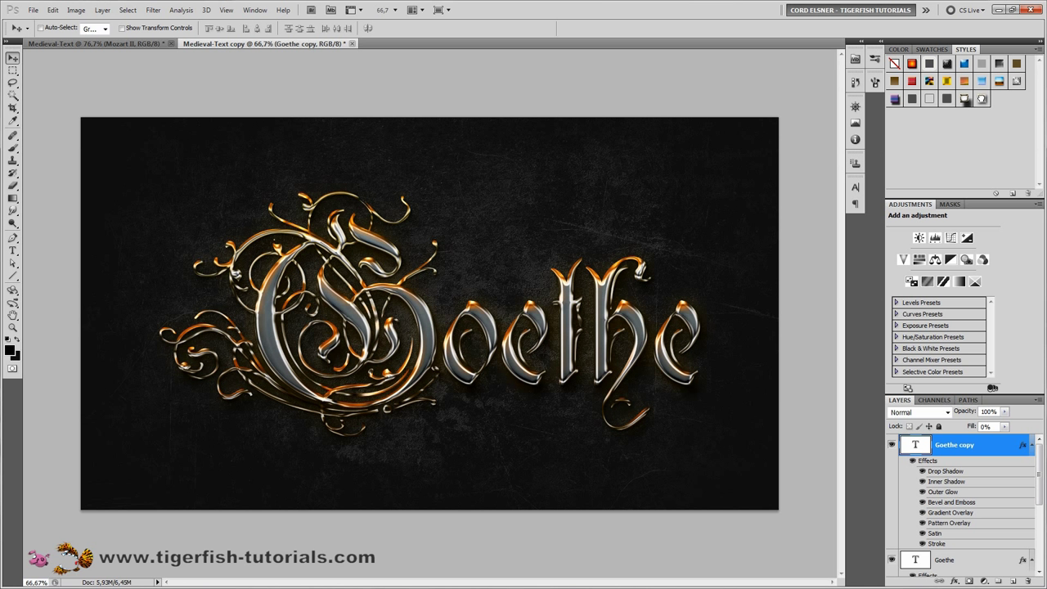